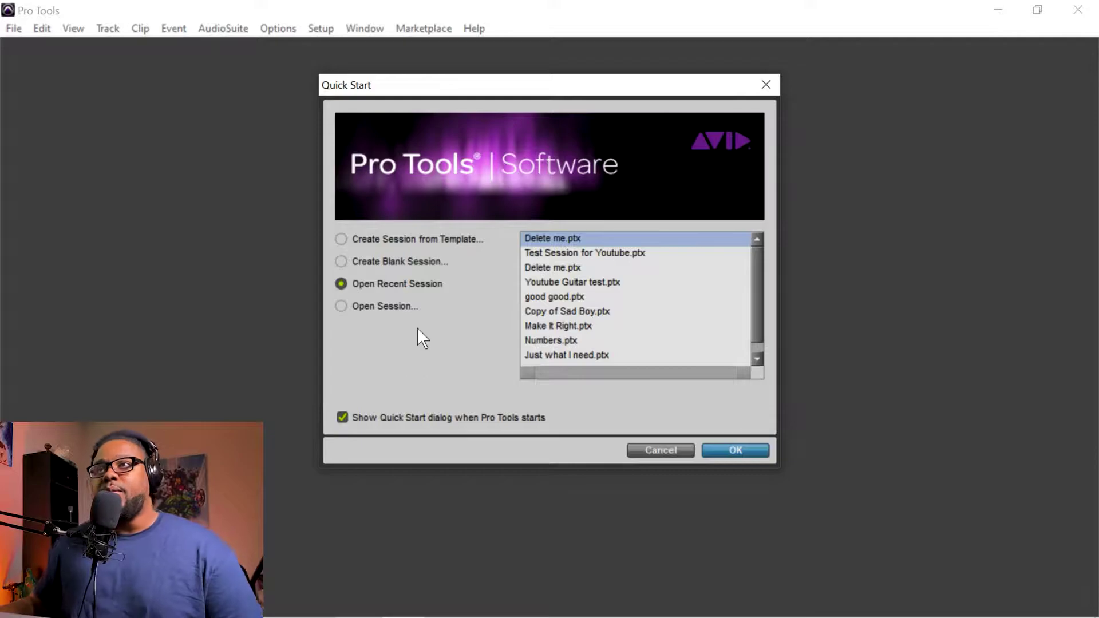
- Switch Quick Start to Open Recent Session so the recent sessions list is showing
key("Down")
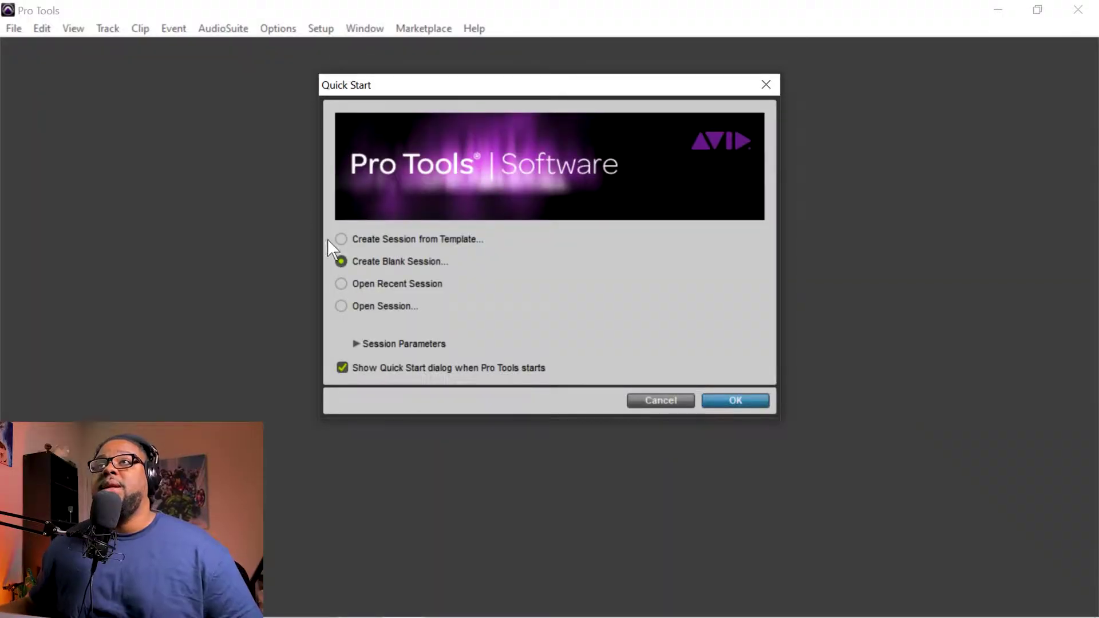
- Select Create Session from Template, showing the Youtube Session template category
left_click(359, 239)
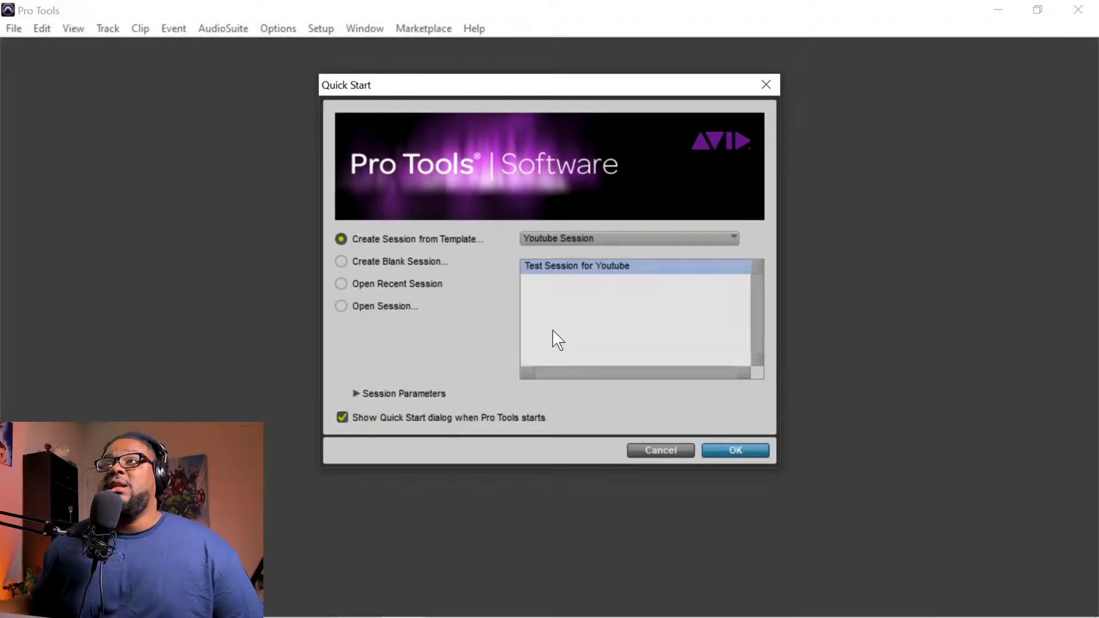
- Browse the Guitar and Music template categories, ending on the Post Production templates
left_click(656, 239)
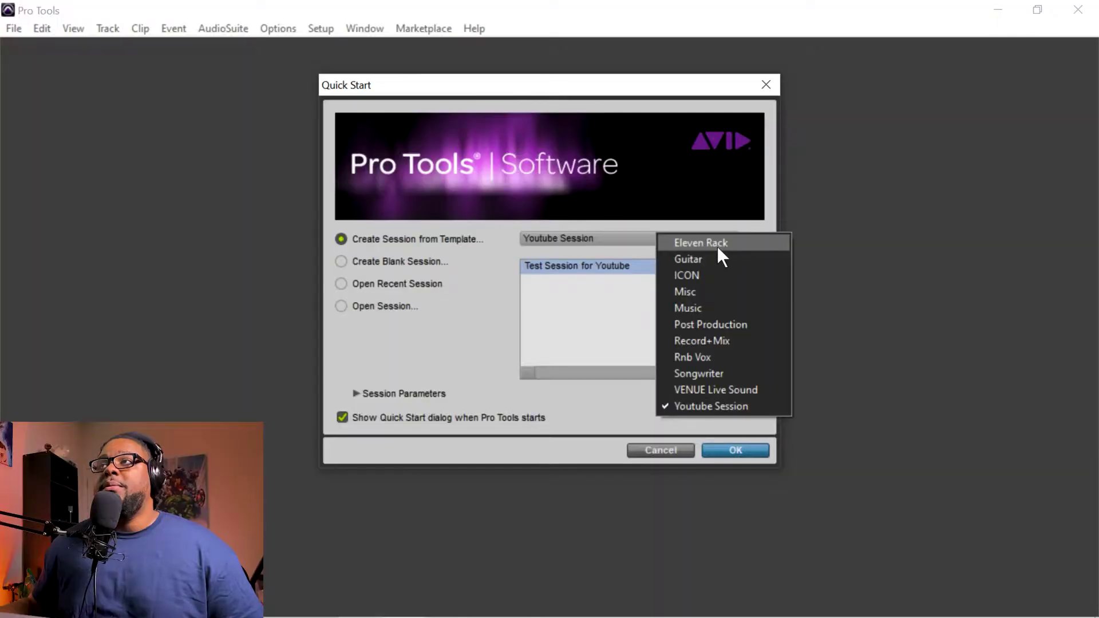
left_click(702, 255)
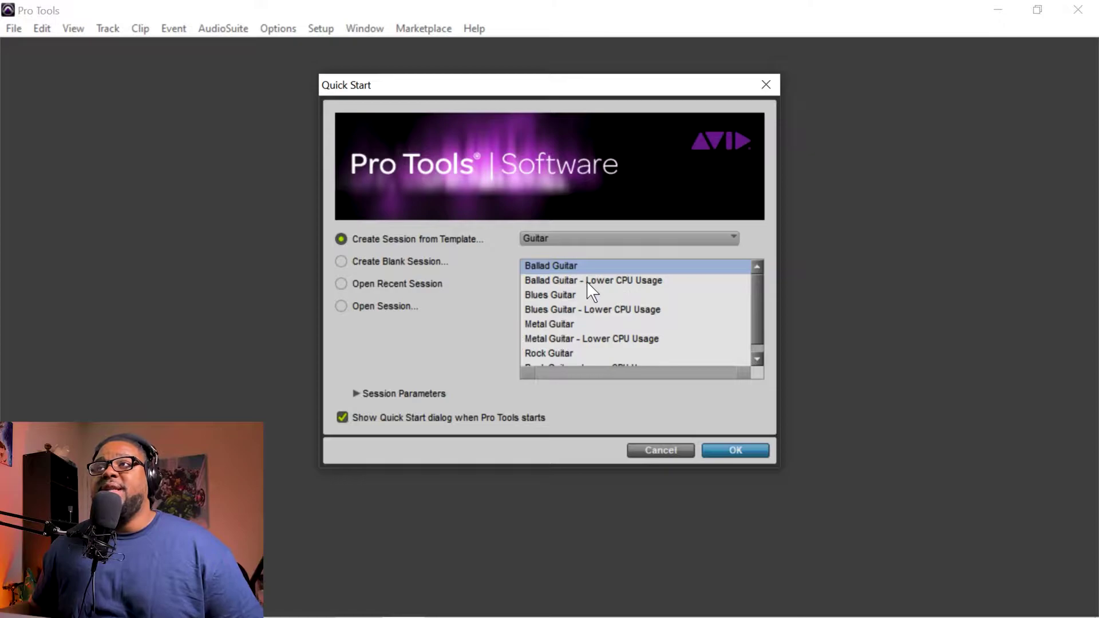
scroll(588, 289, "down", 1)
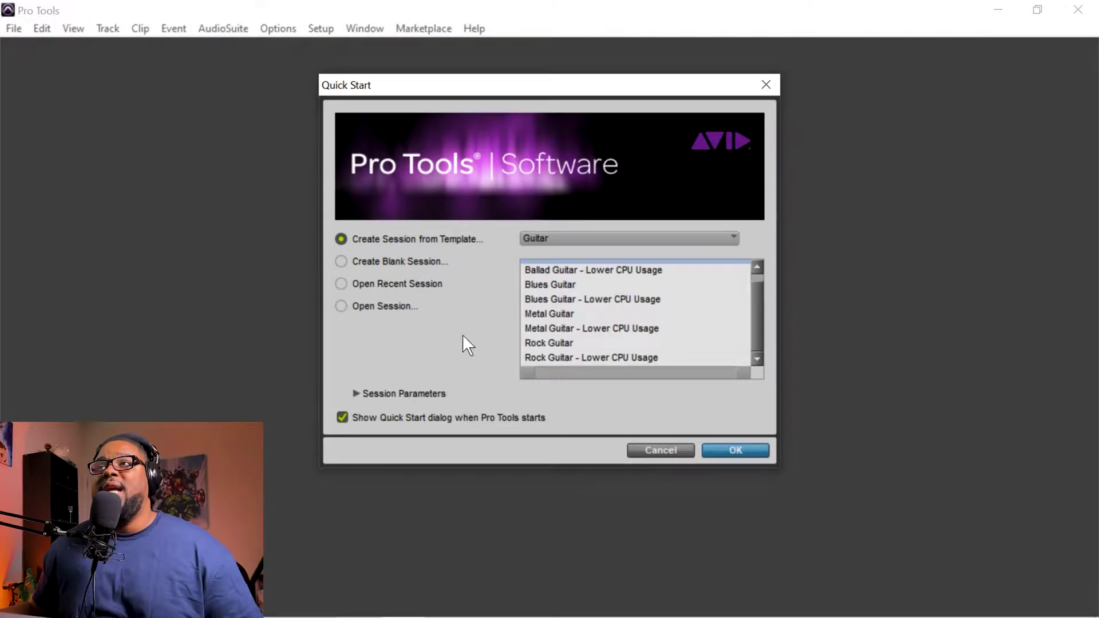
left_click(572, 240)
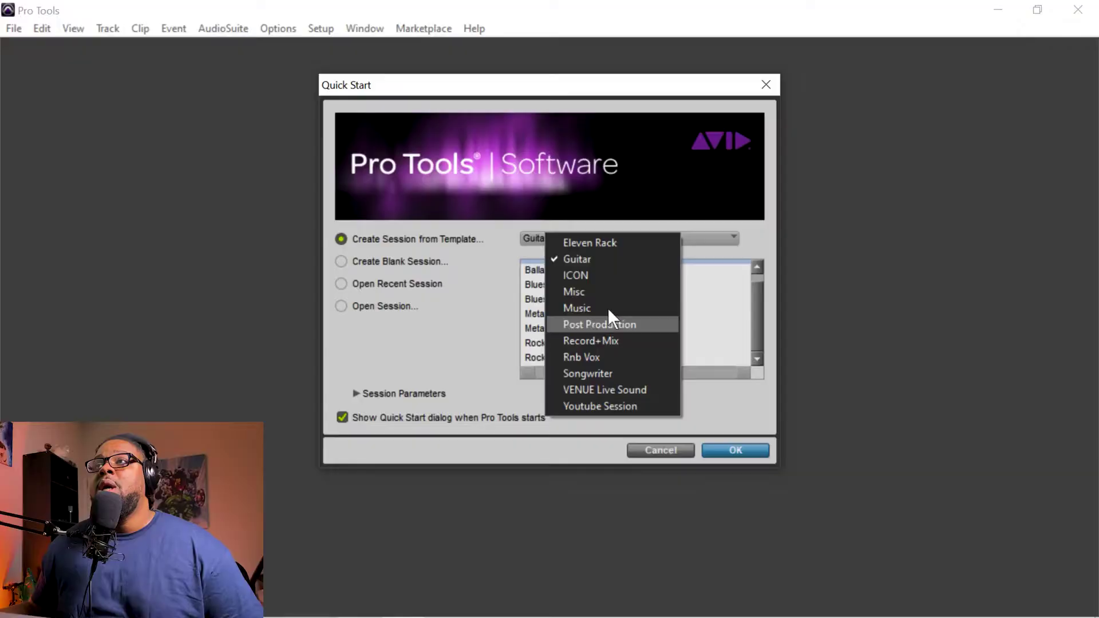
left_click(609, 308)
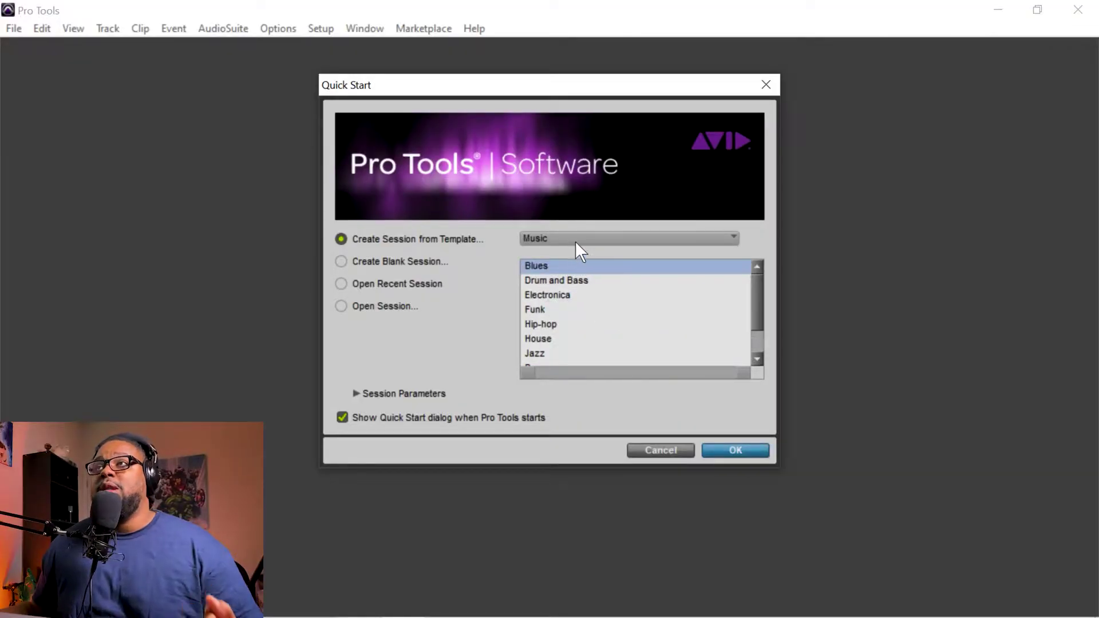
scroll(584, 280, "down", 1)
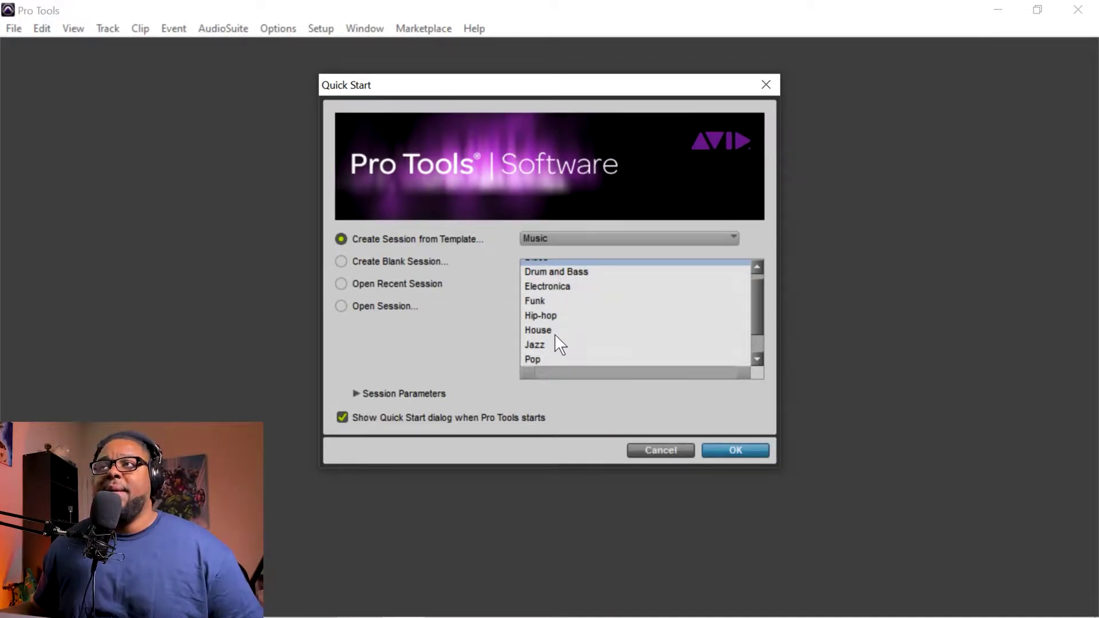
left_click(579, 237)
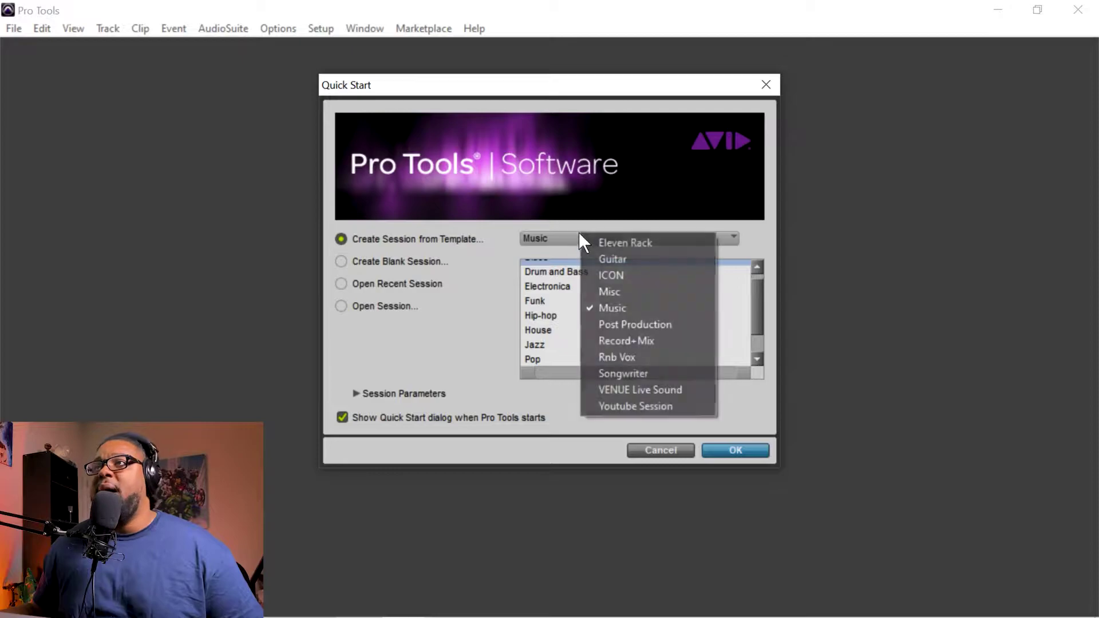
left_click(645, 324)
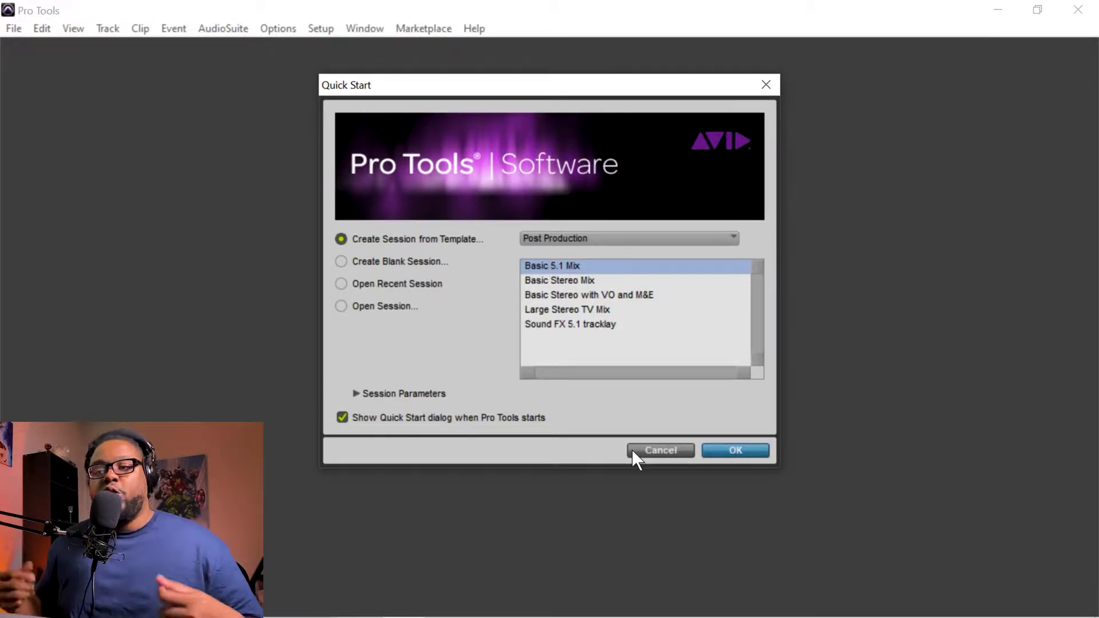
- Look over the Record+Mix and Rnb Vox template categories
left_click(609, 240)
left_click(673, 342)
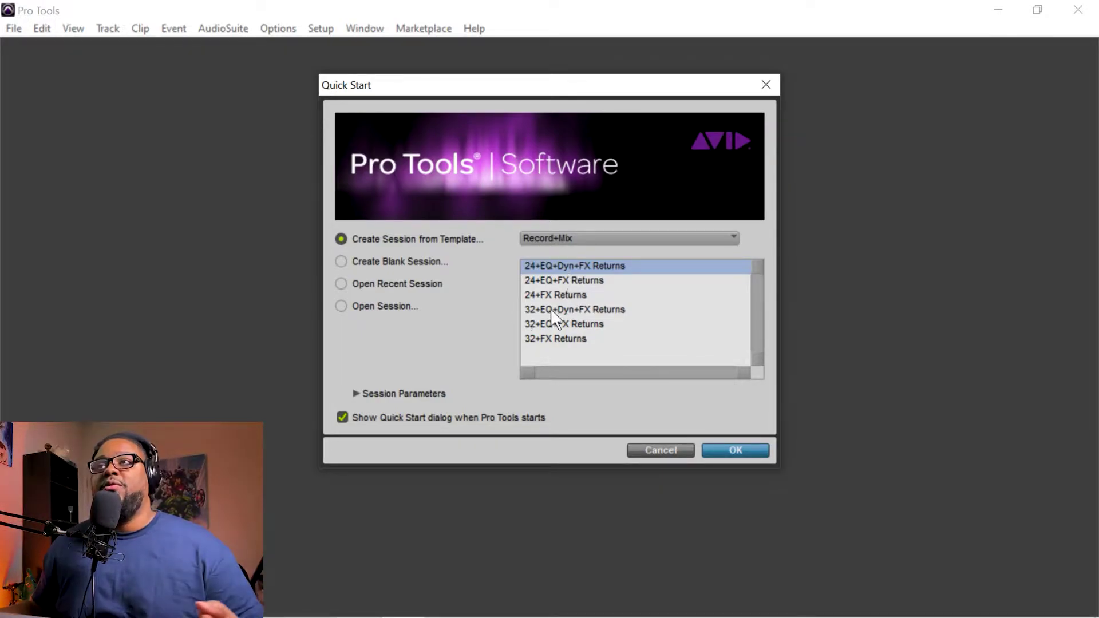
left_click(582, 239)
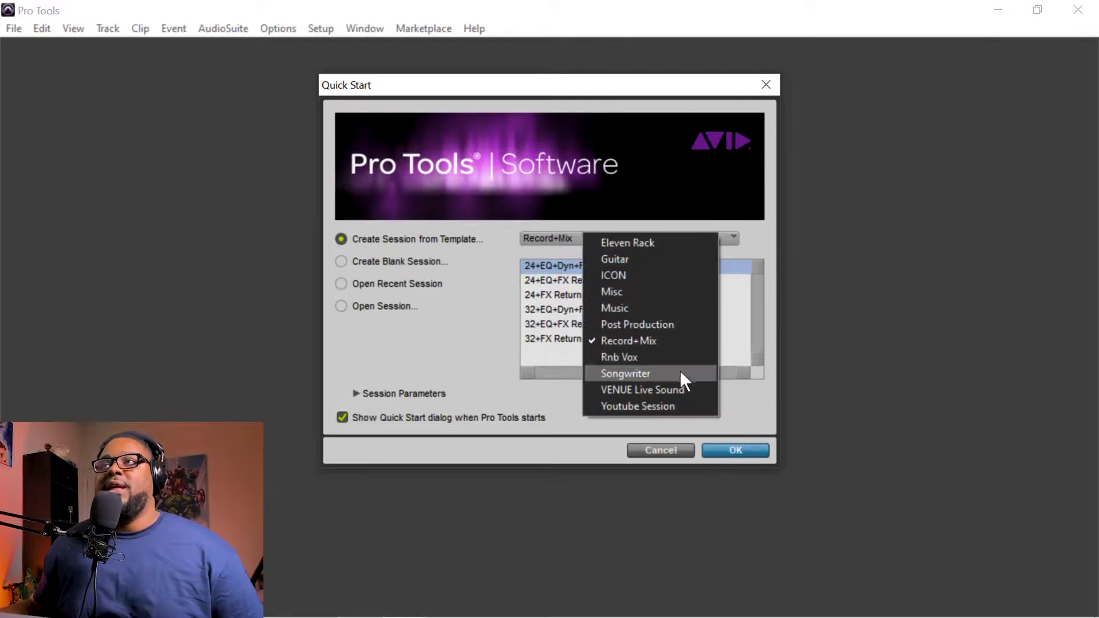
left_click(655, 357)
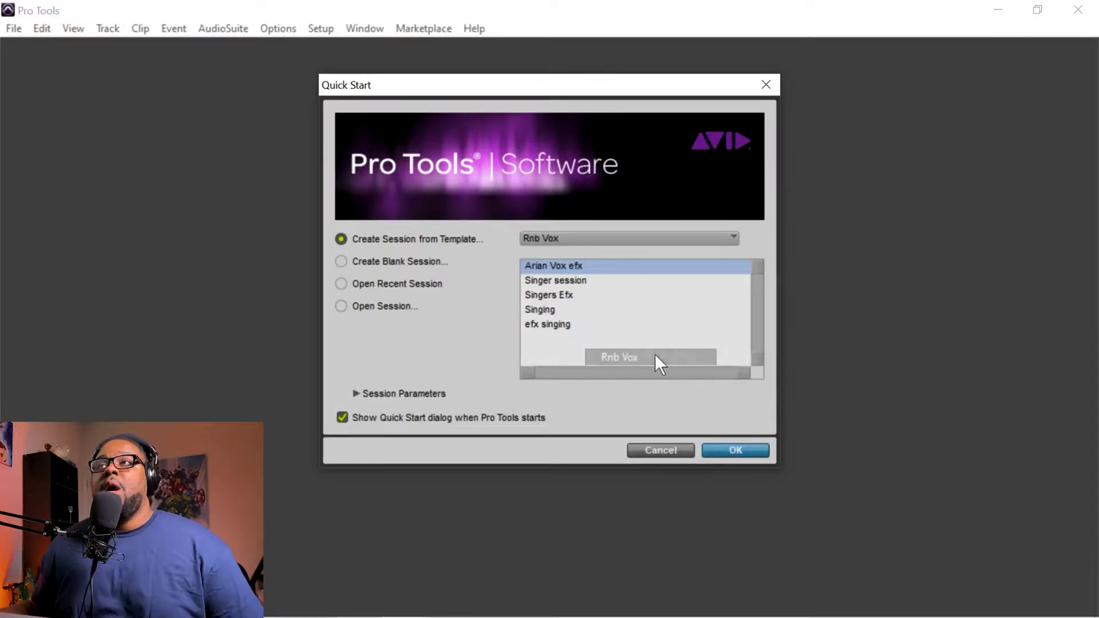
- Keep Rnb Vox, then switch Quick Start to Create Blank Session
left_click(584, 237)
left_click(497, 311)
left_click(497, 311)
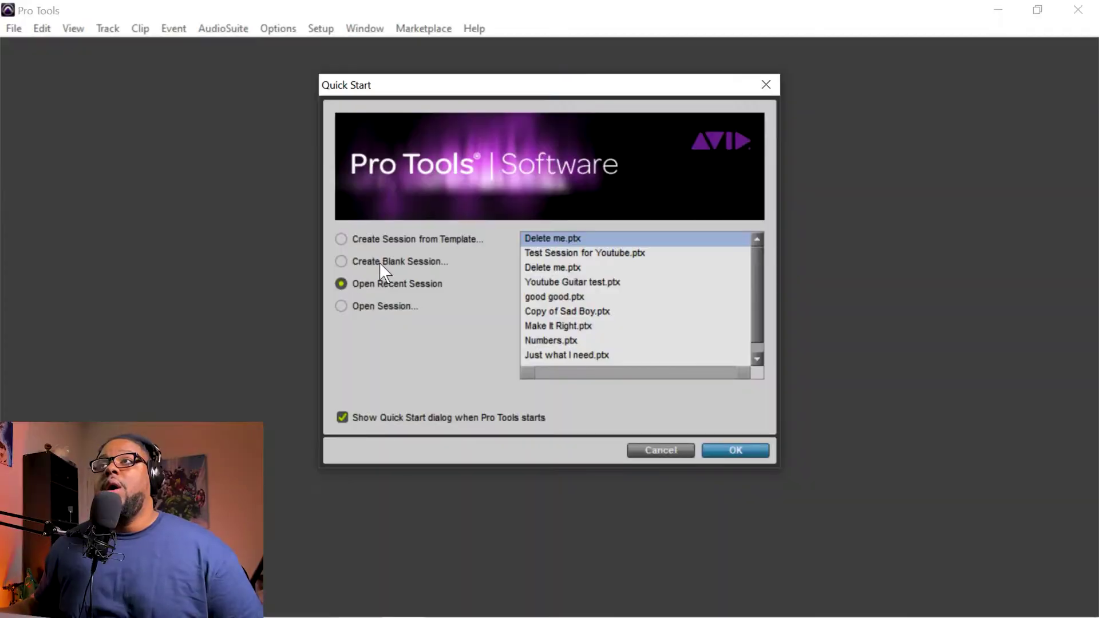
left_click(375, 261)
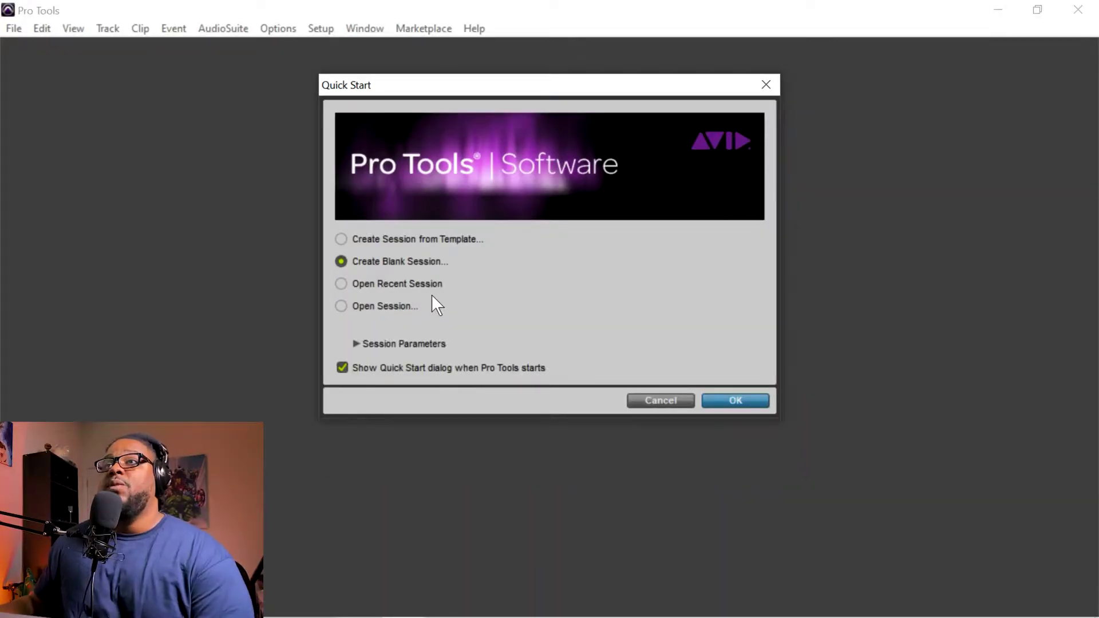
- Expand Session Parameters, keep BWF (.WAV) and review the sample rate choices
left_click(357, 344)
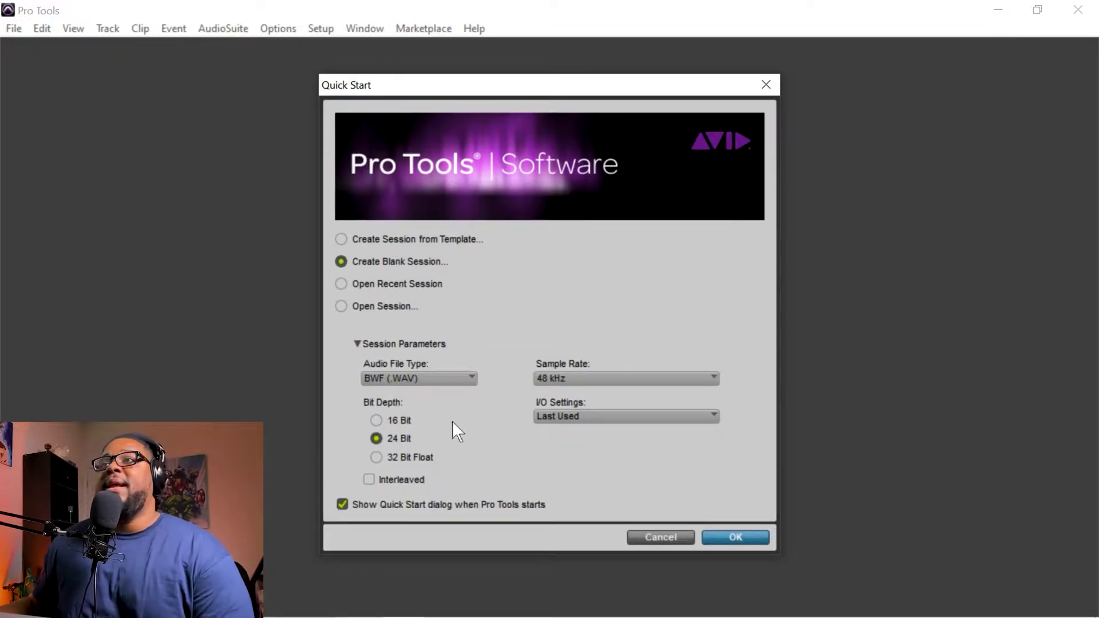
left_click(438, 378)
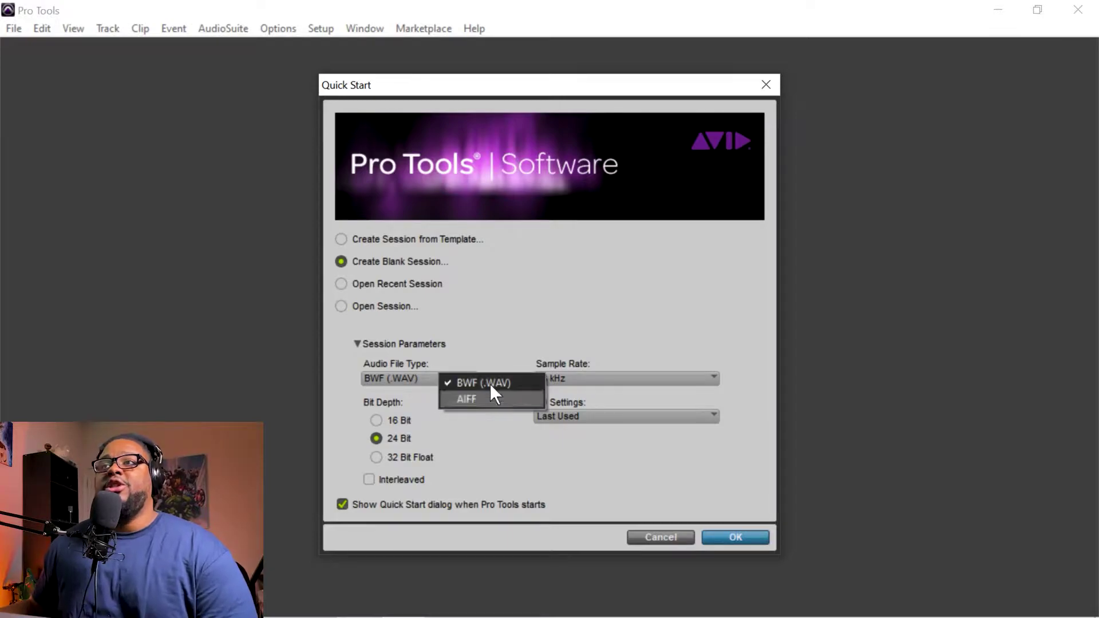
left_click(520, 316)
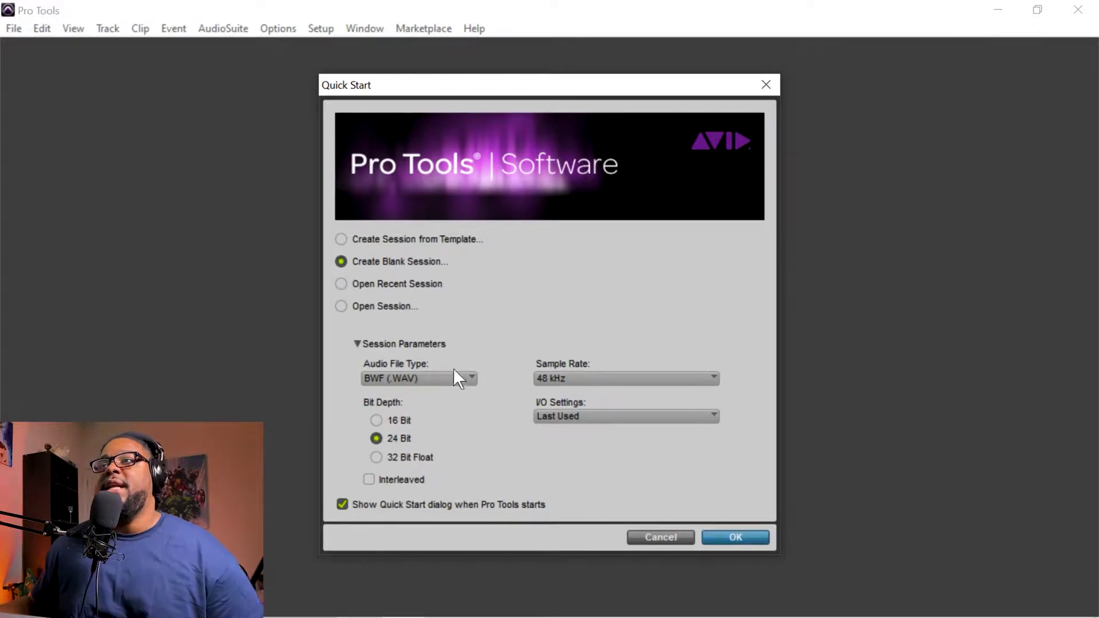
left_click(580, 377)
left_click(685, 350)
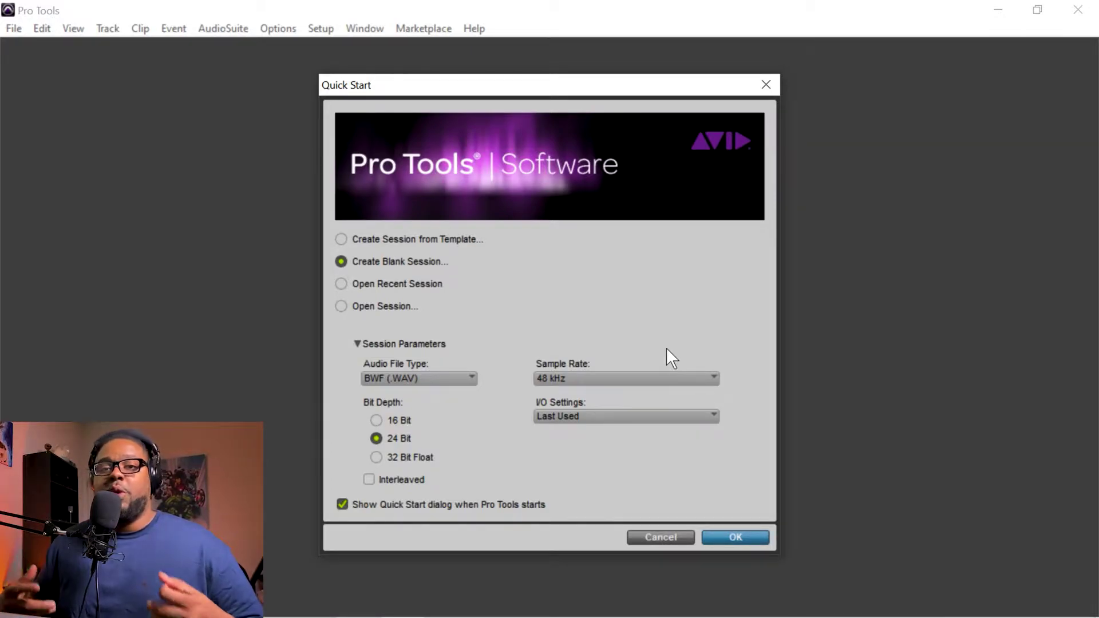
left_click(566, 381)
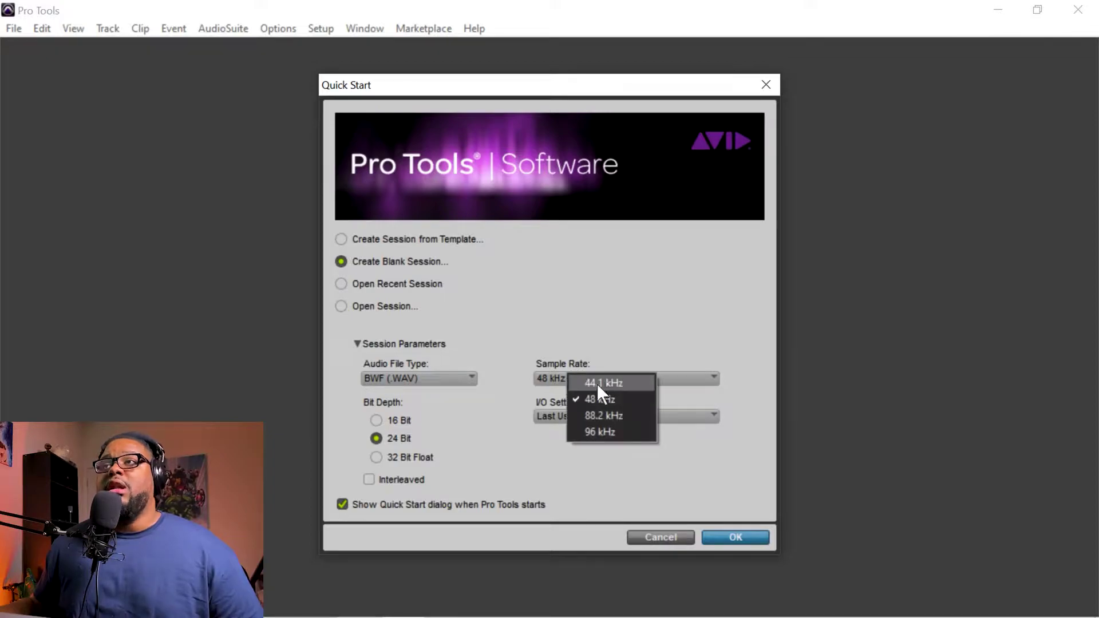
left_click(555, 323)
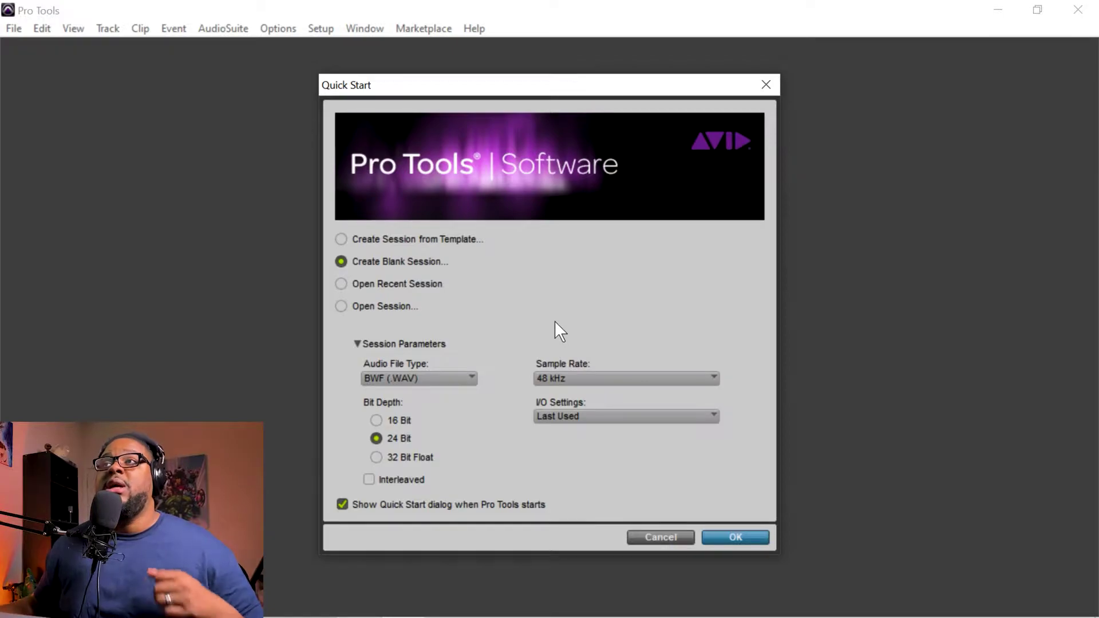
left_click(646, 378)
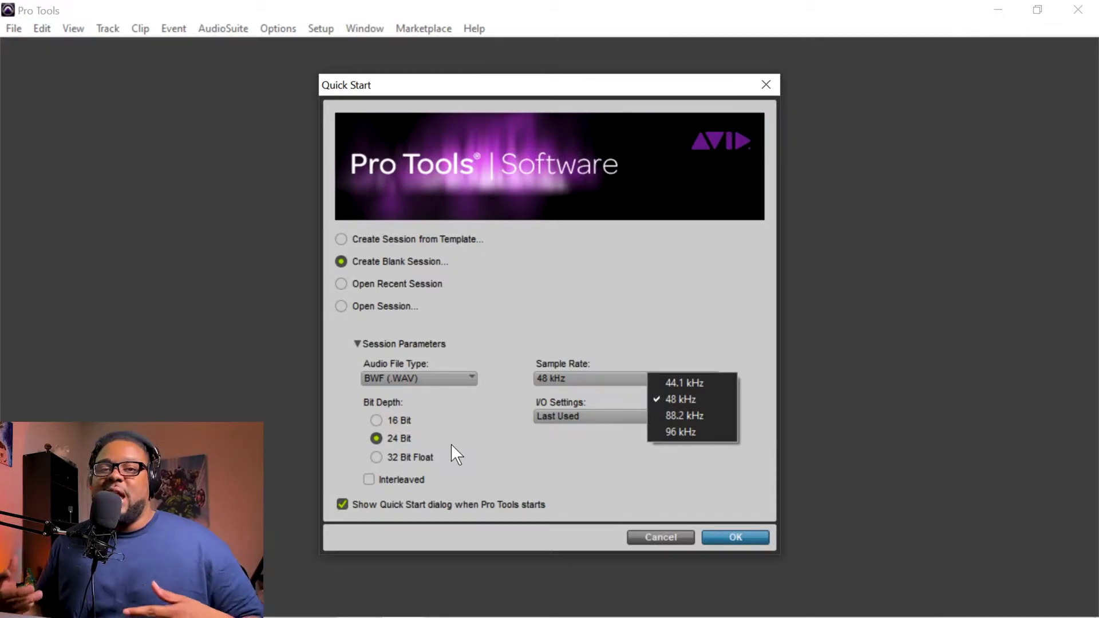
left_click(687, 358)
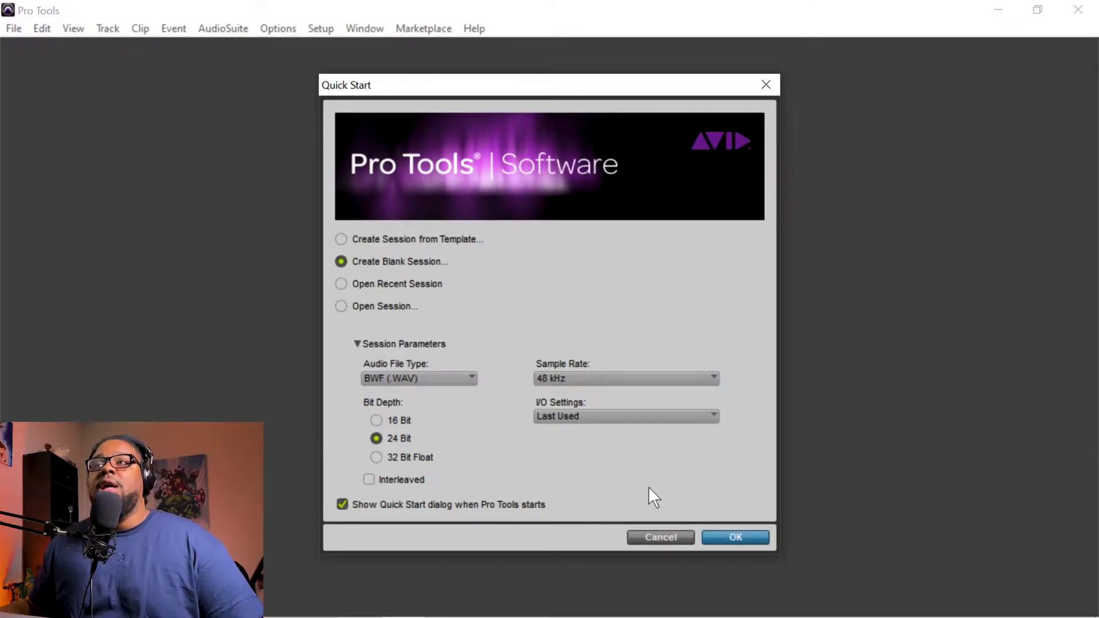
- Close Quick Start and start a new session from the File menu
left_click(718, 539)
left_click(10, 29)
left_click(29, 48)
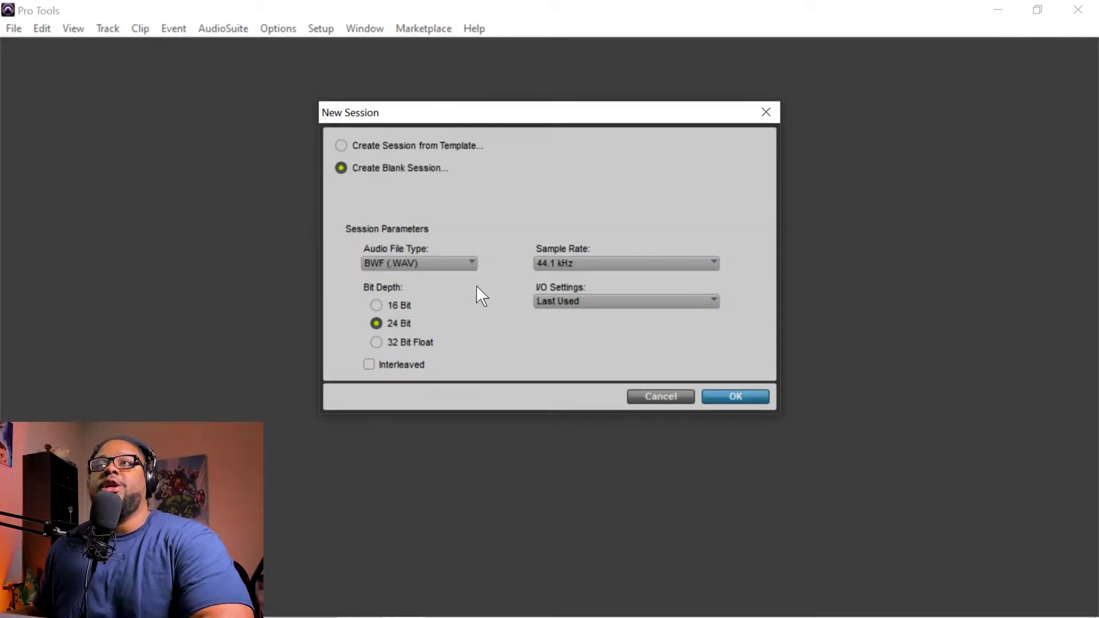
- Confirm the New Session settings without changing the sample rate
left_click(581, 262)
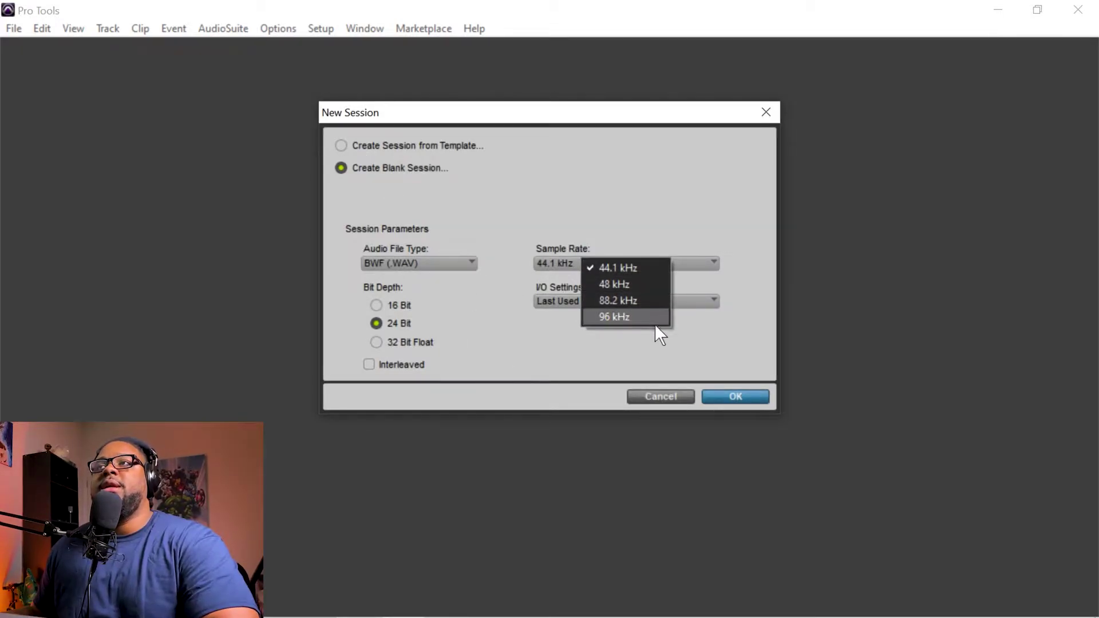
left_click(692, 228)
left_click(736, 396)
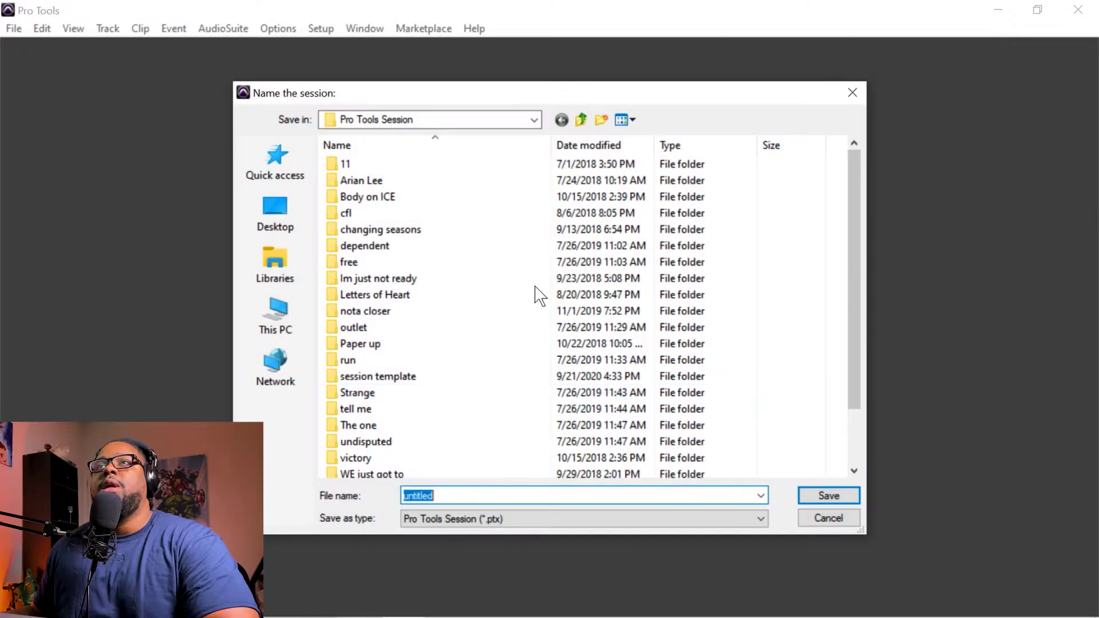
- Save the session as 'Delete me 2' in Pro tools 2nd space on drive M:, then show the Edit window
left_click(312, 314)
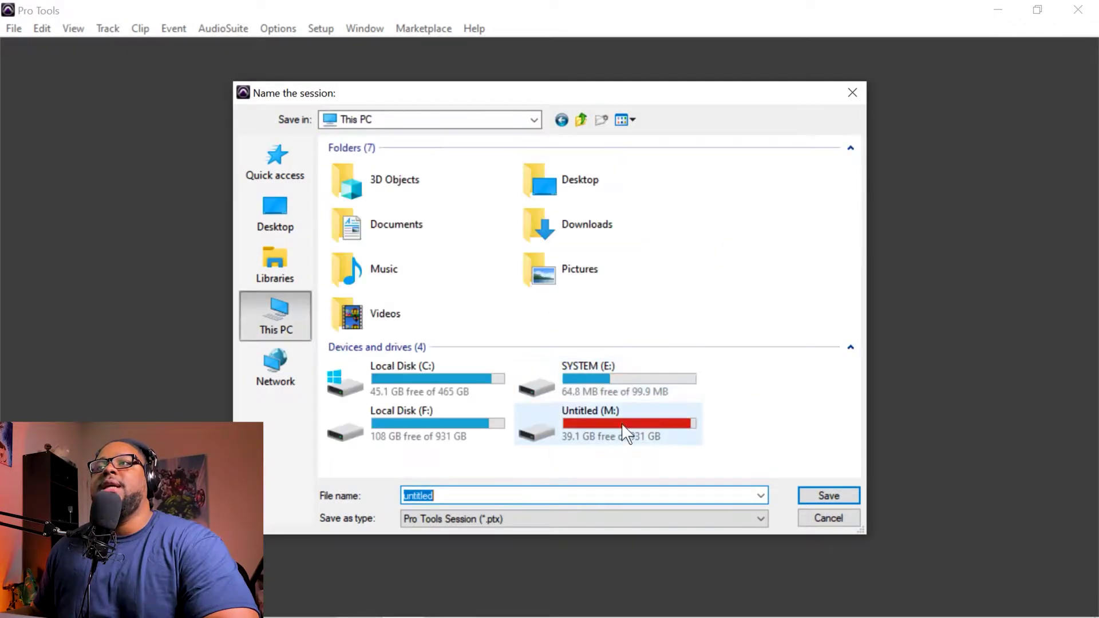
double_click(612, 418)
scroll(481, 385, "down", 4)
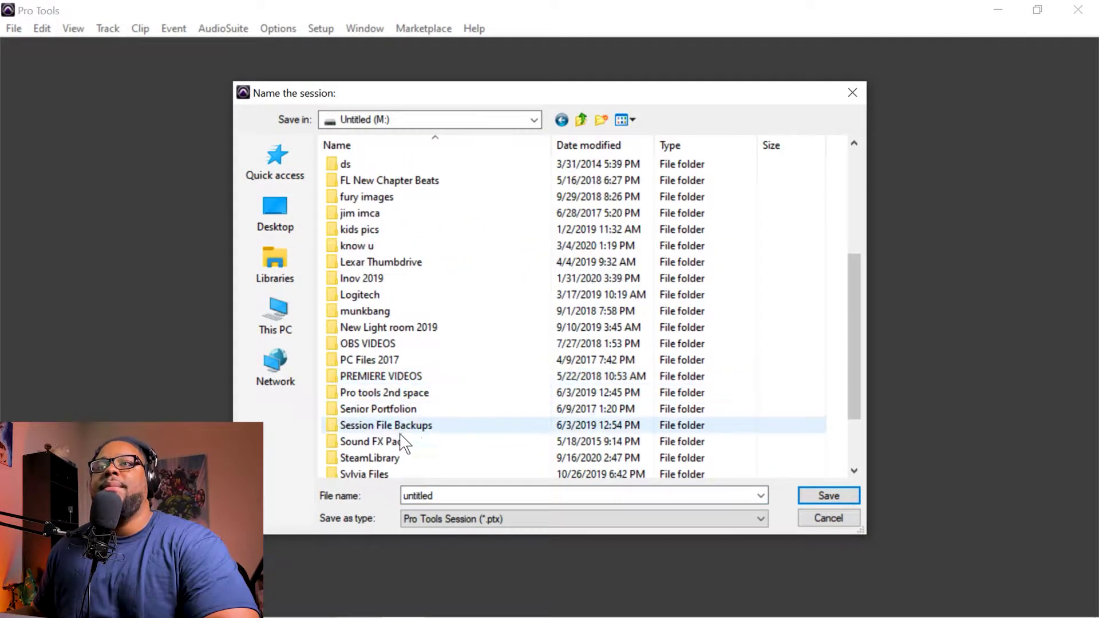
double_click(393, 393)
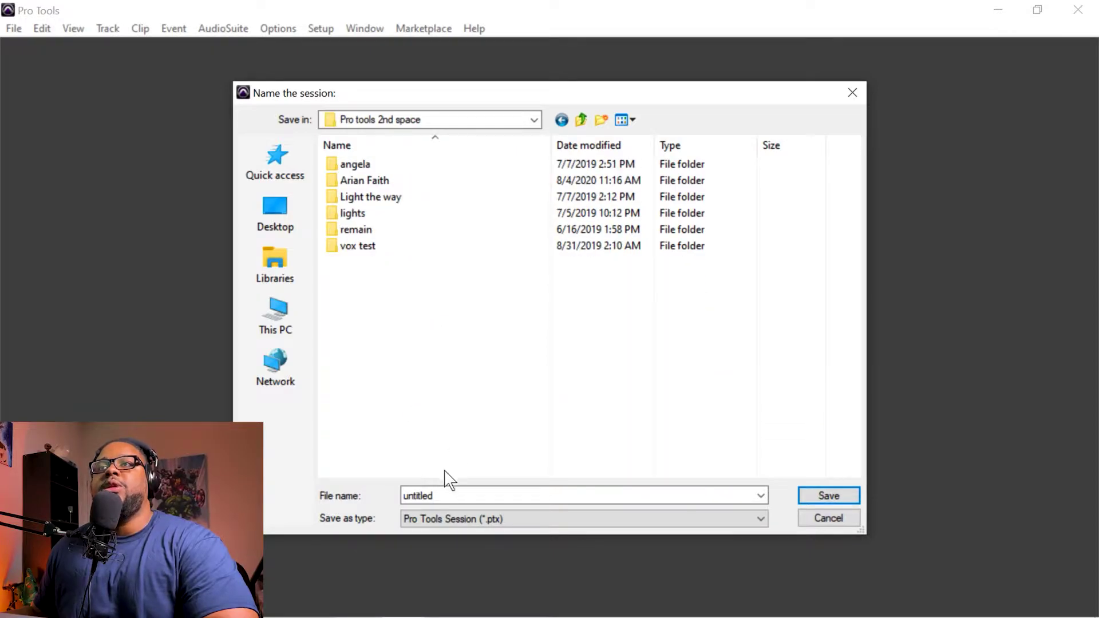
double_click(461, 491)
type("Se")
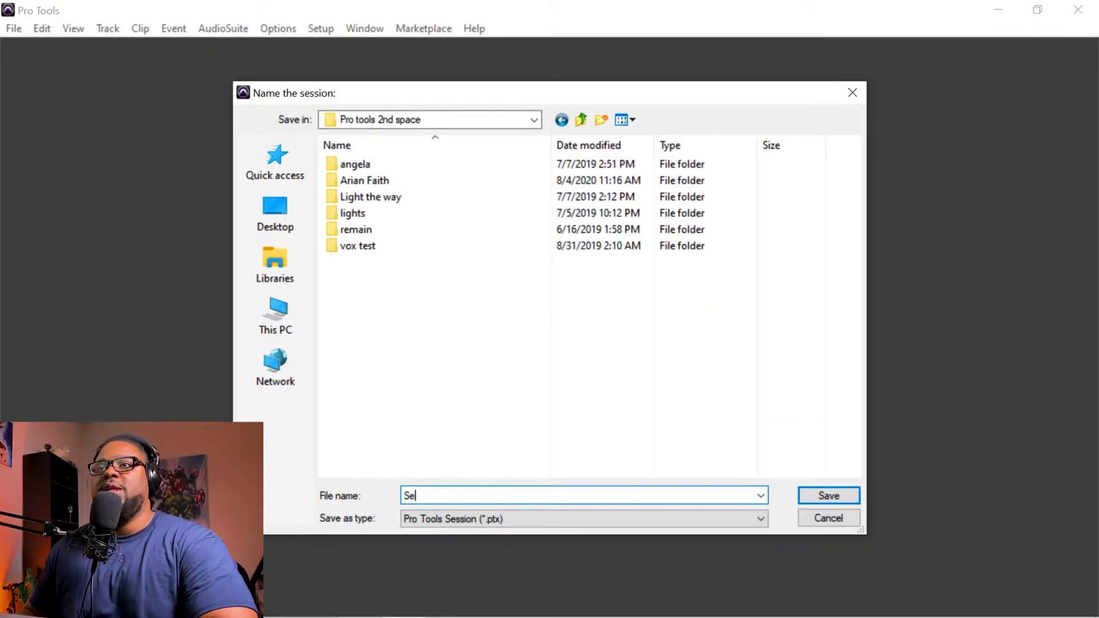
type("ssion Te")
key("BackSpace")
key("BackSpace")
key("BackSpace")
key("BackSpace")
key("BackSpace")
key("BackSpace")
key("BackSpace")
key("BackSpace")
key("BackSpace")
key("BackSpace")
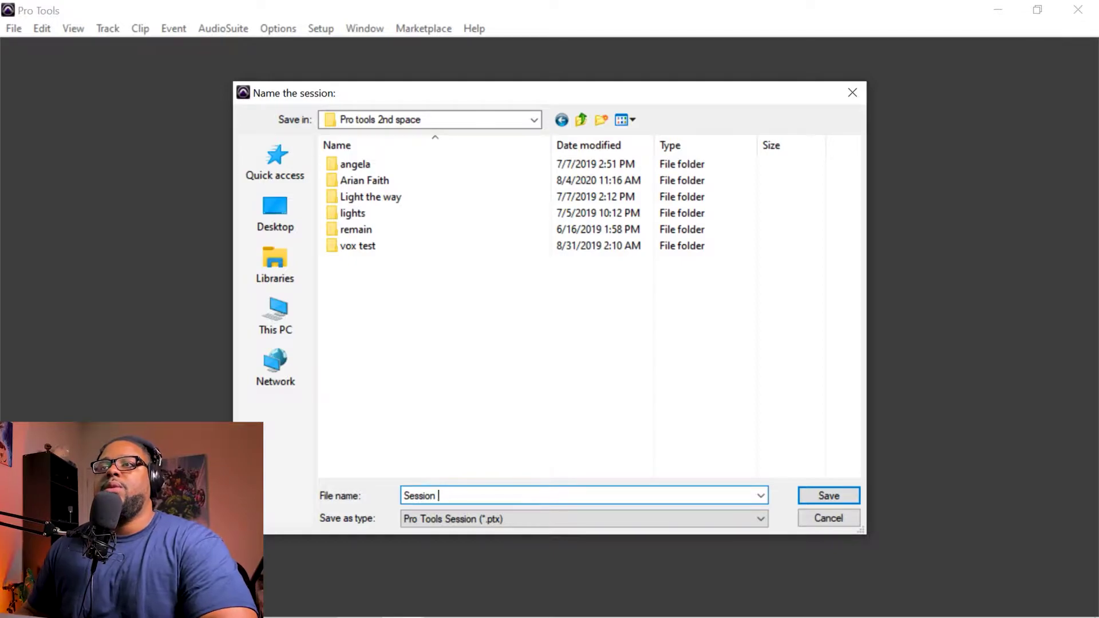
type("Delete me ")
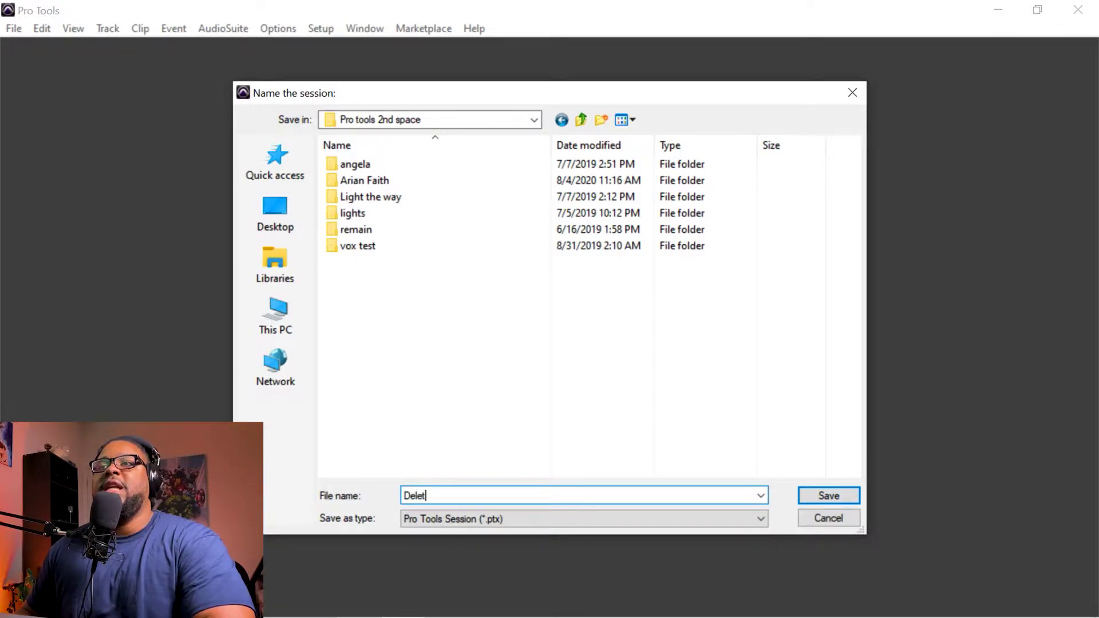
type("2")
key("Return")
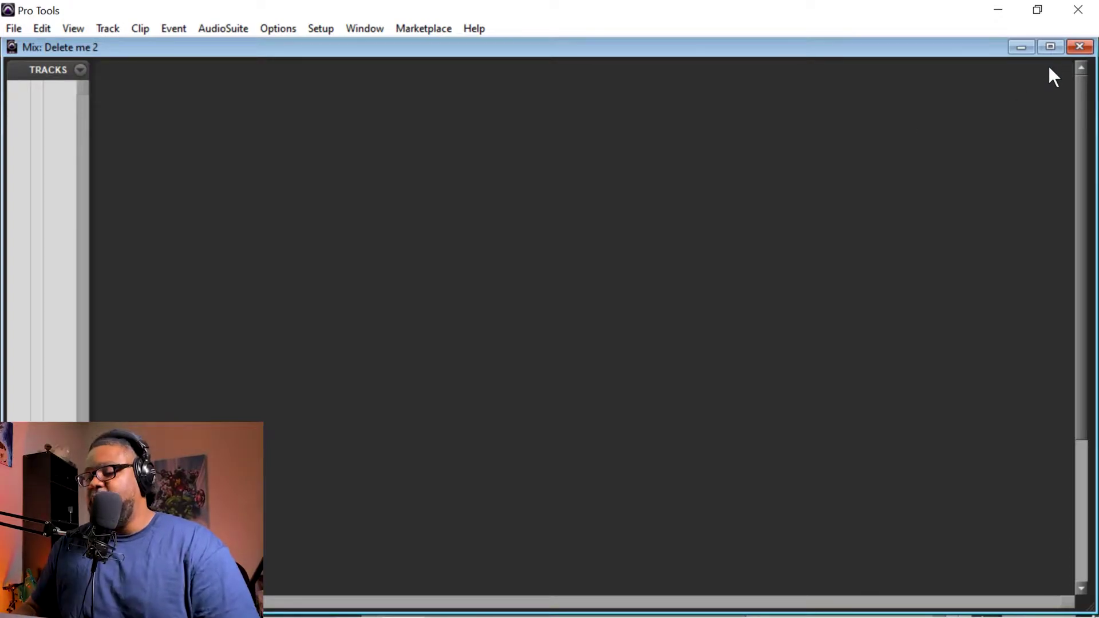
key("ctrl+equal")
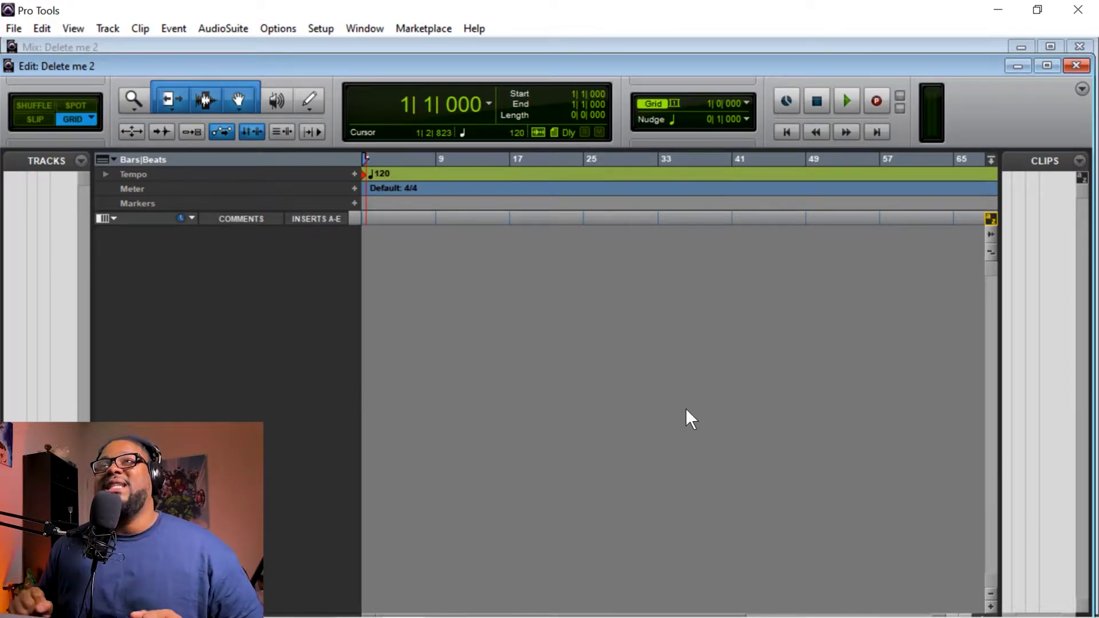
left_click(105, 31)
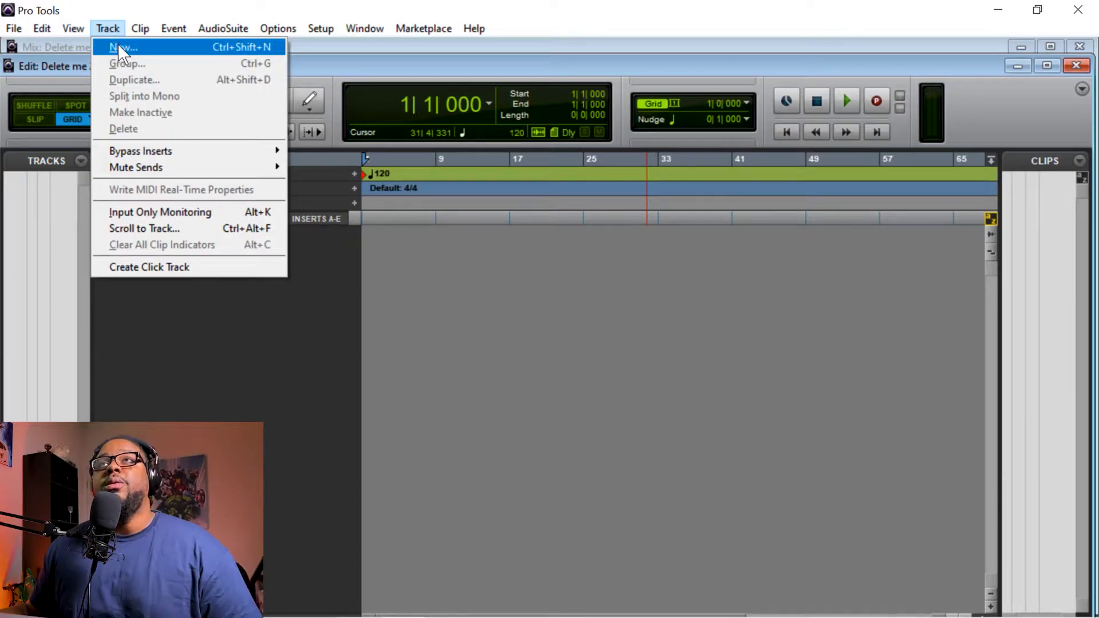
left_click(118, 44)
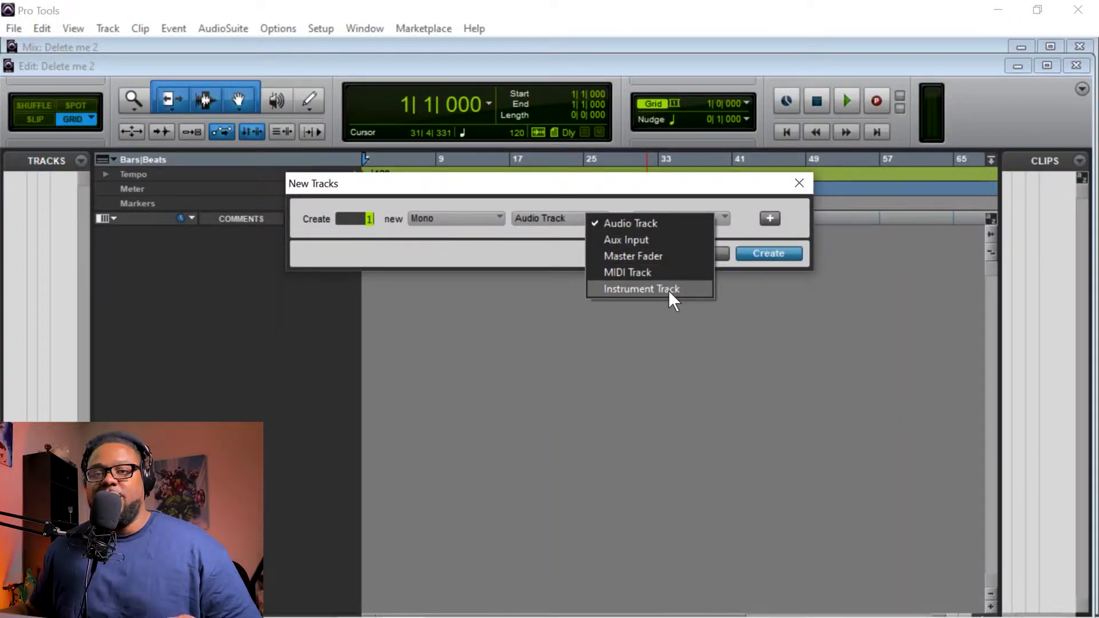
left_click(724, 253)
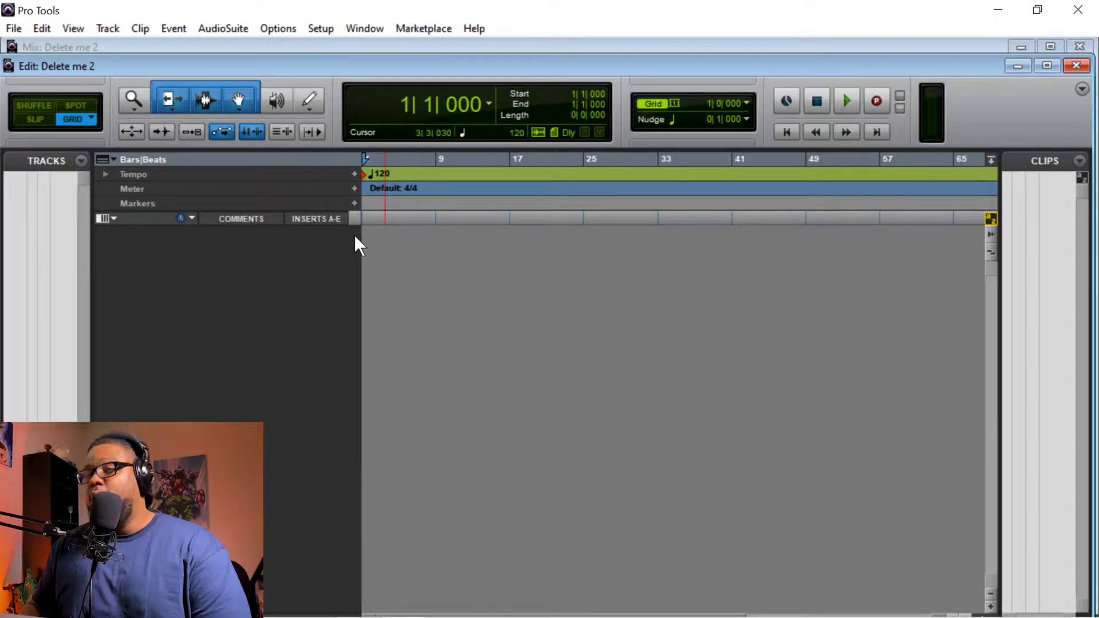
- Set New Tracks to create 7 Mono Audio Tracks and add a second row
key("ctrl+shift+n")
type("6")
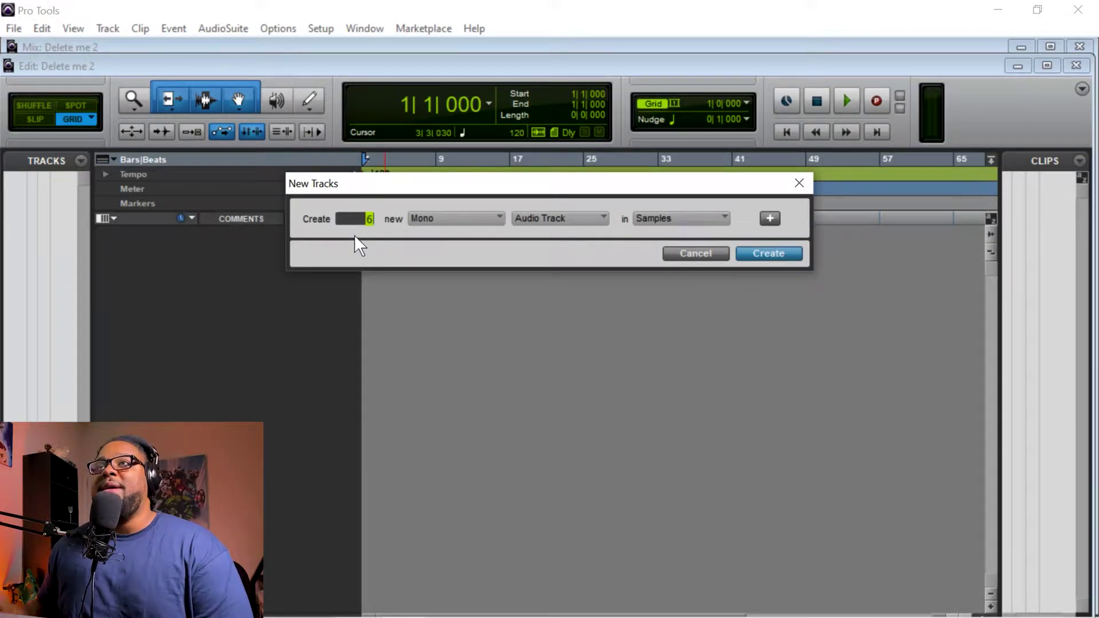
key("ctrl+Right")
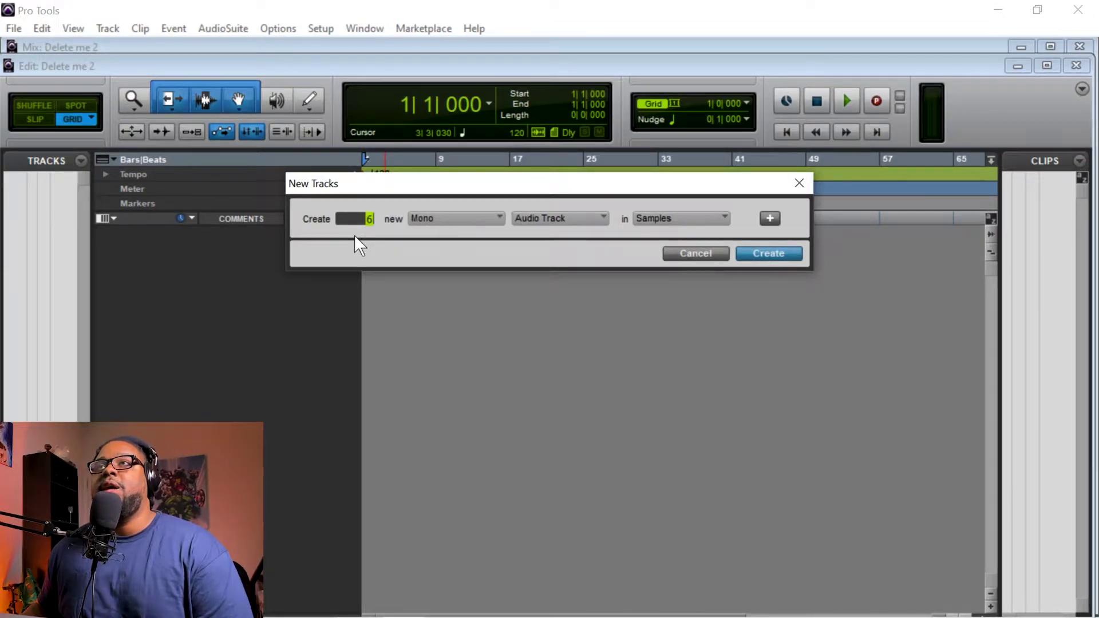
key("ctrl+Left")
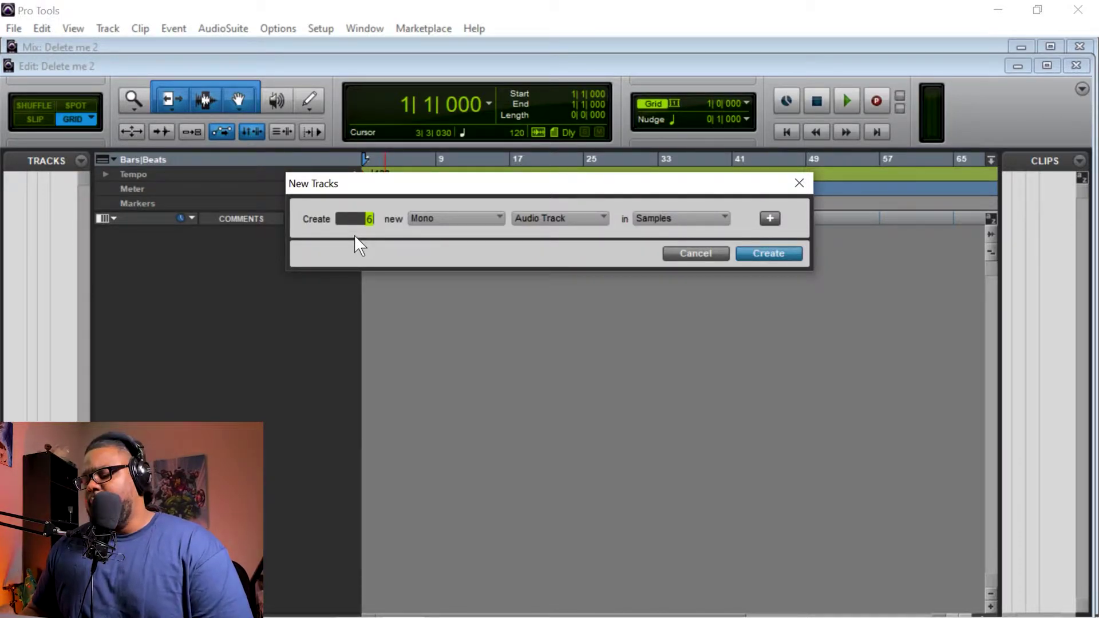
key("BackSpace")
type("7")
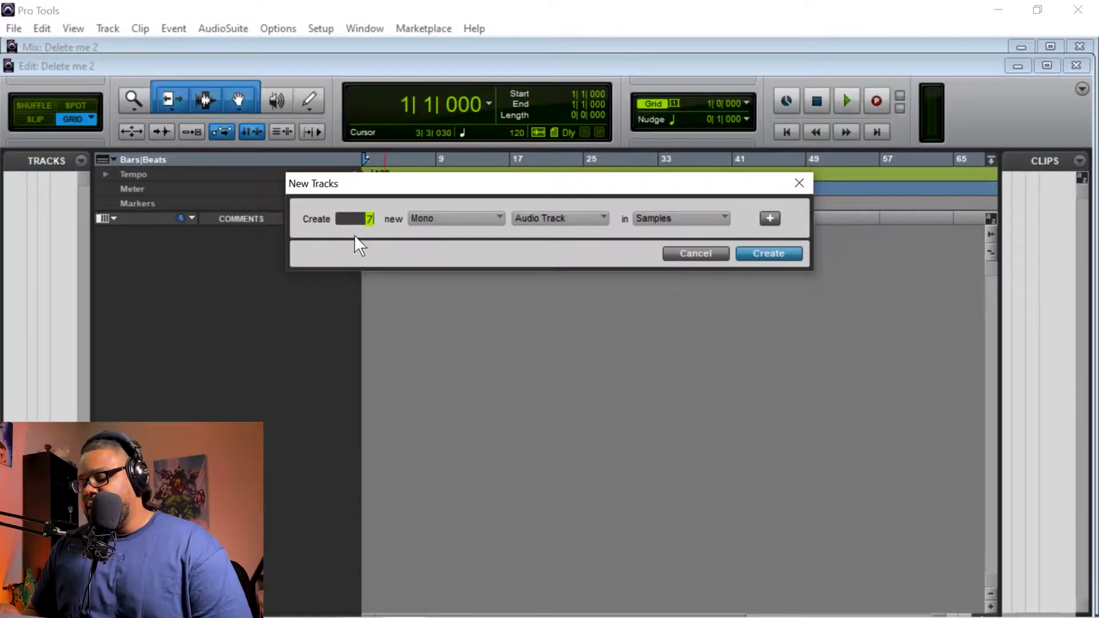
key("ctrl+shift+Down")
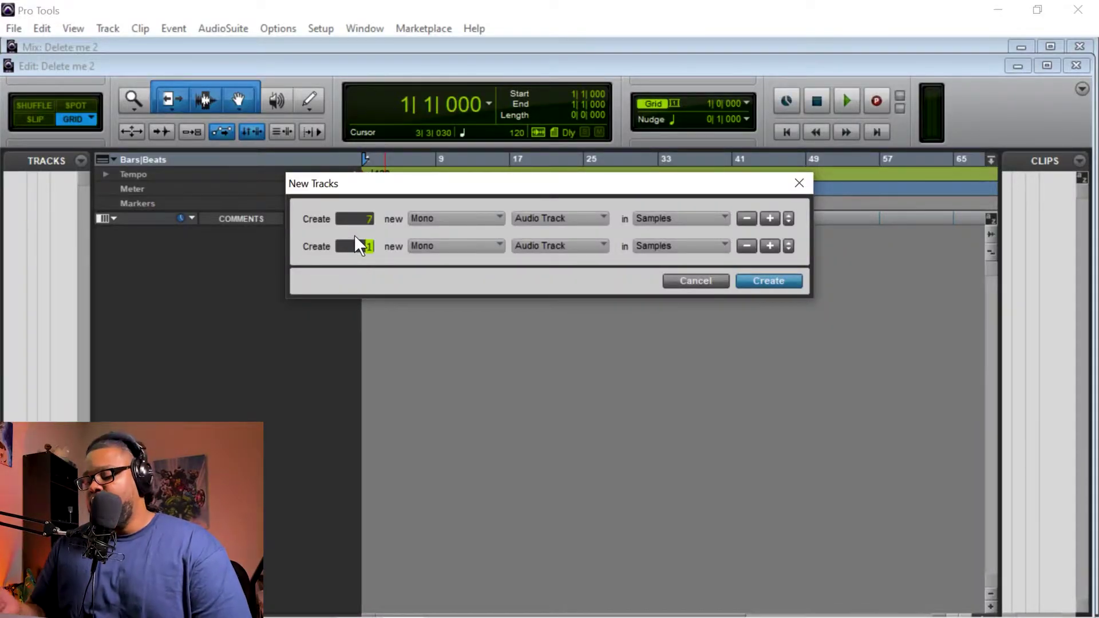
- Set the second row to 3 Stereo Aux Input tracks
type("3")
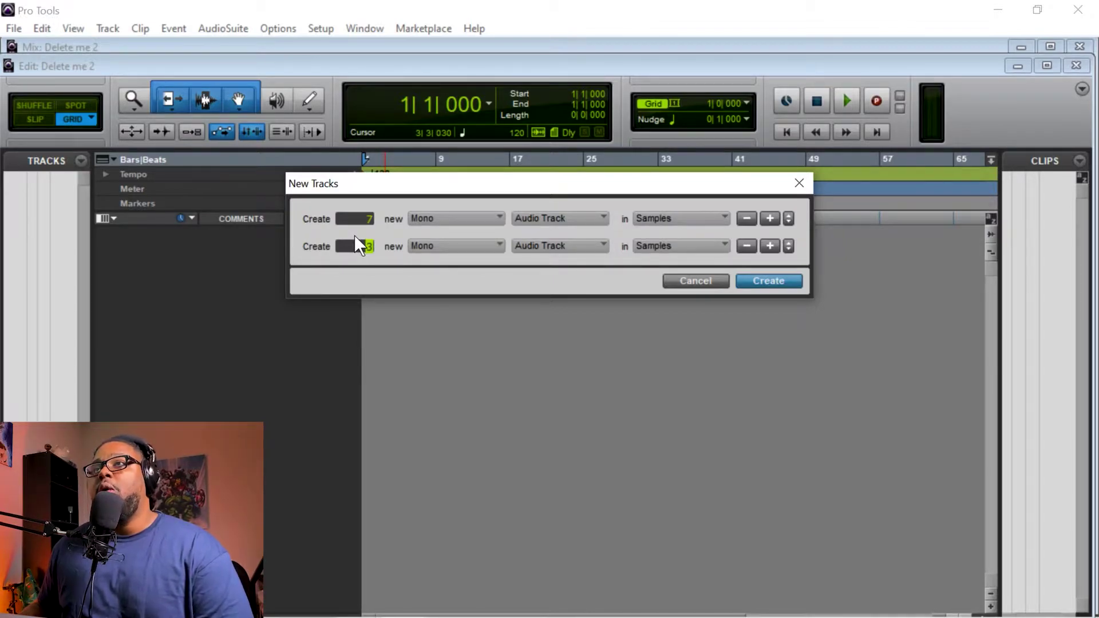
key("ctrl+Right")
key("ctrl+Left")
key("ctrl+Right")
key("ctrl+Left")
key("ctrl+Right")
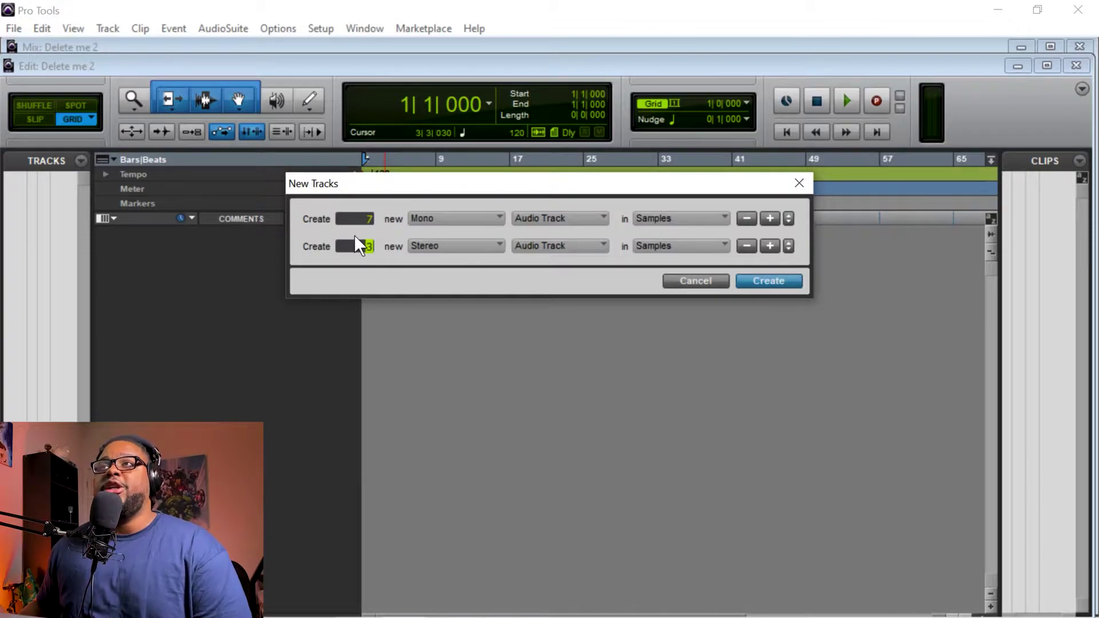
key("ctrl+Down")
key("ctrl+Up")
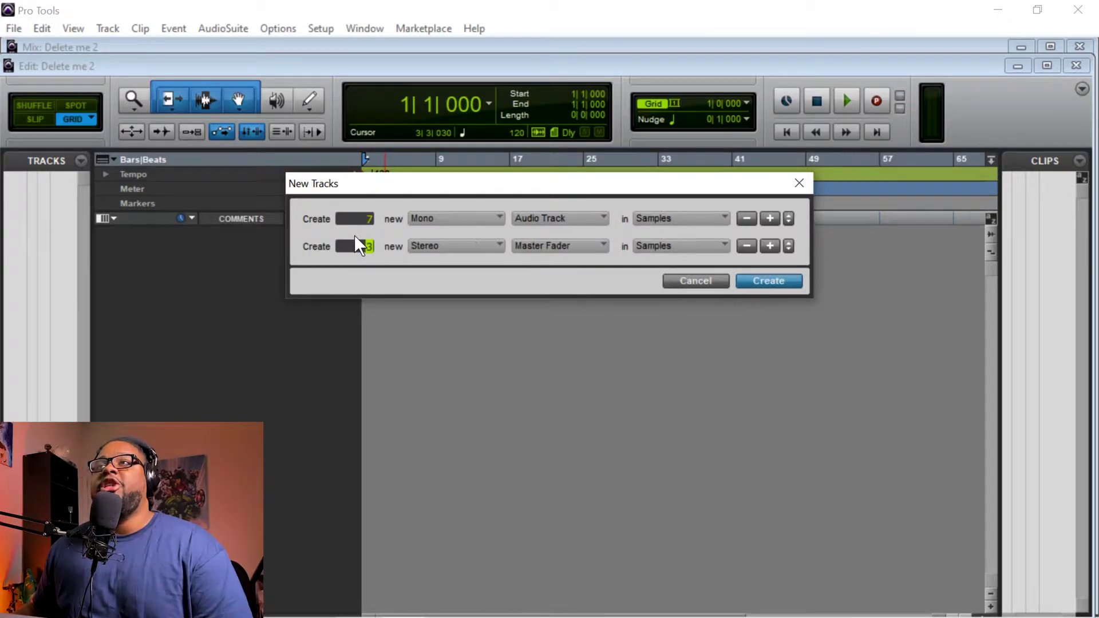
key("ctrl+Up")
key("ctrl+Down")
key("ctrl+Down")
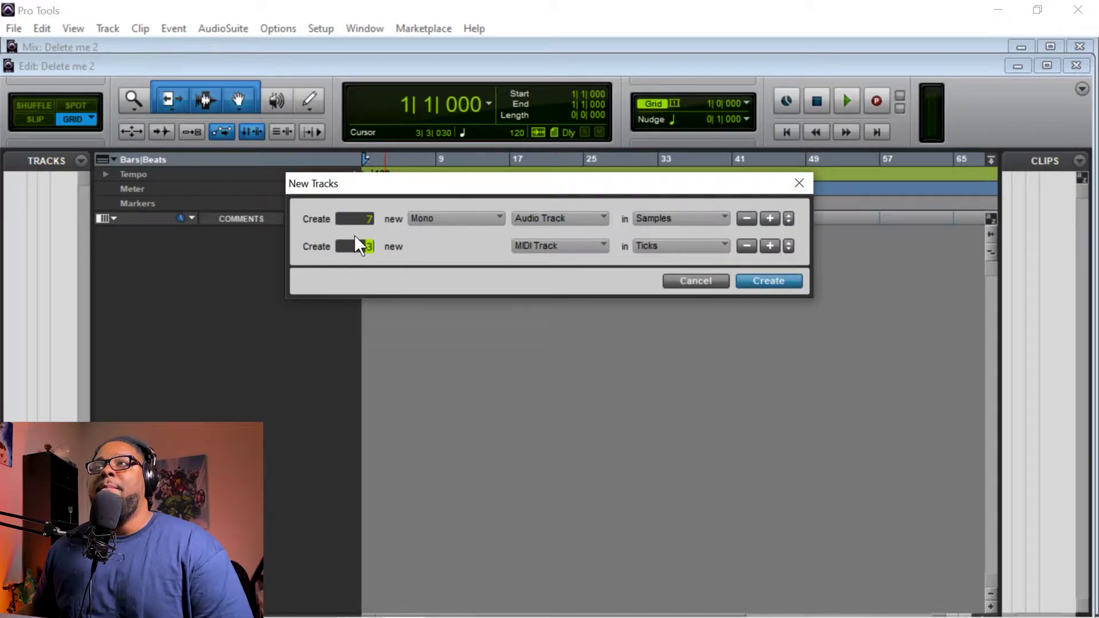
key("ctrl+Down")
key("ctrl+Down")
key("ctrl+Down")
key("ctrl+Up")
key("ctrl+Down")
key("ctrl+Up")
key("ctrl+Down")
key("ctrl+Up")
key("ctrl+Up")
key("ctrl+Up")
key("ctrl+Down")
key("ctrl+Down")
key("ctrl+Down")
key("ctrl+Down")
key("ctrl+Up")
key("ctrl+Up")
key("ctrl+Down")
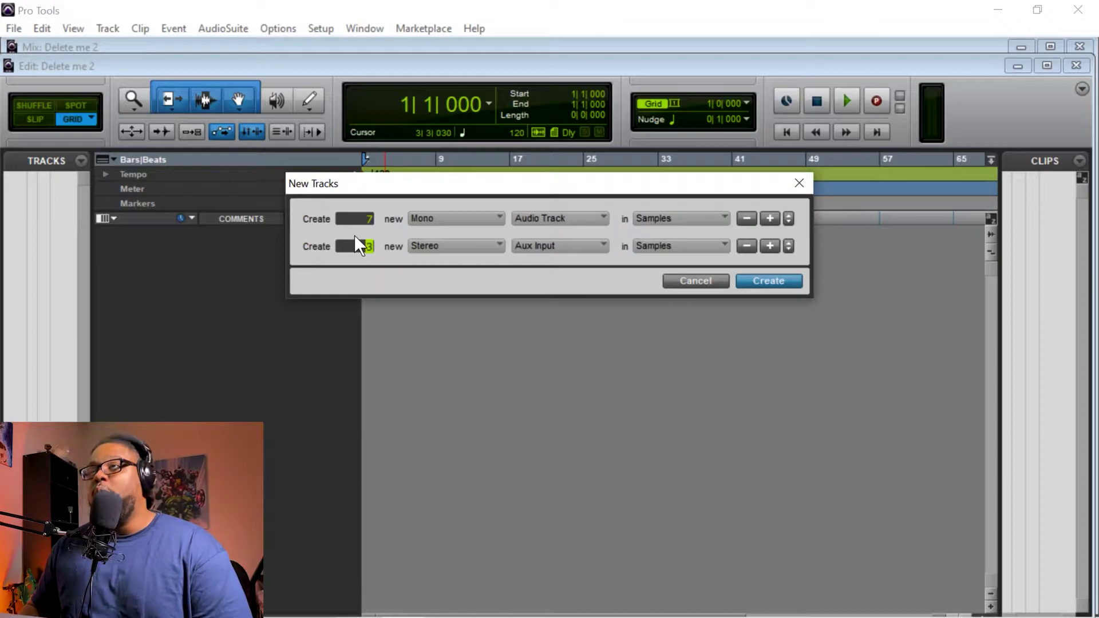
- Add a third row for 1 Stereo Master Fader and create all the tracks
key("ctrl+shift+Down")
key("ctrl+Right")
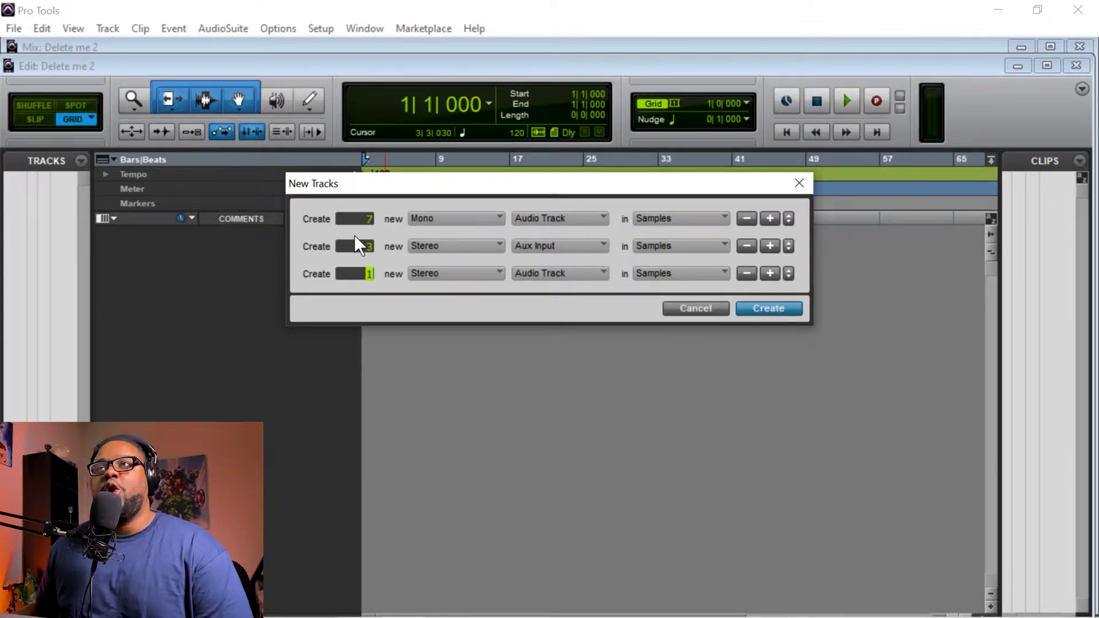
key("ctrl+Down")
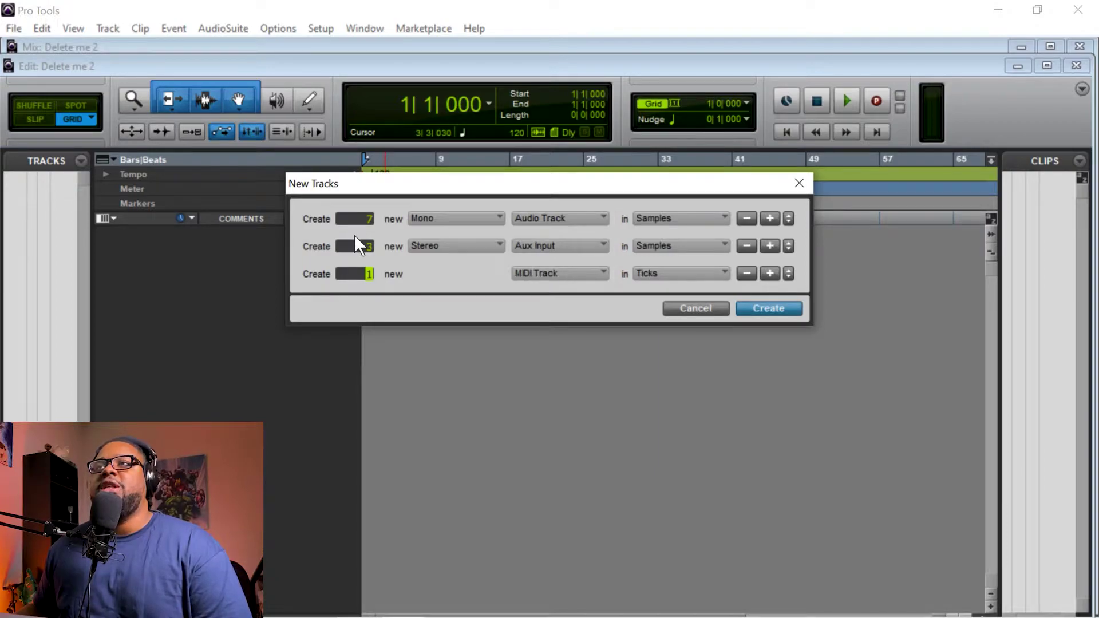
key("ctrl+Down")
key("ctrl+Down")
key("ctrl+Down")
key("ctrl+Down")
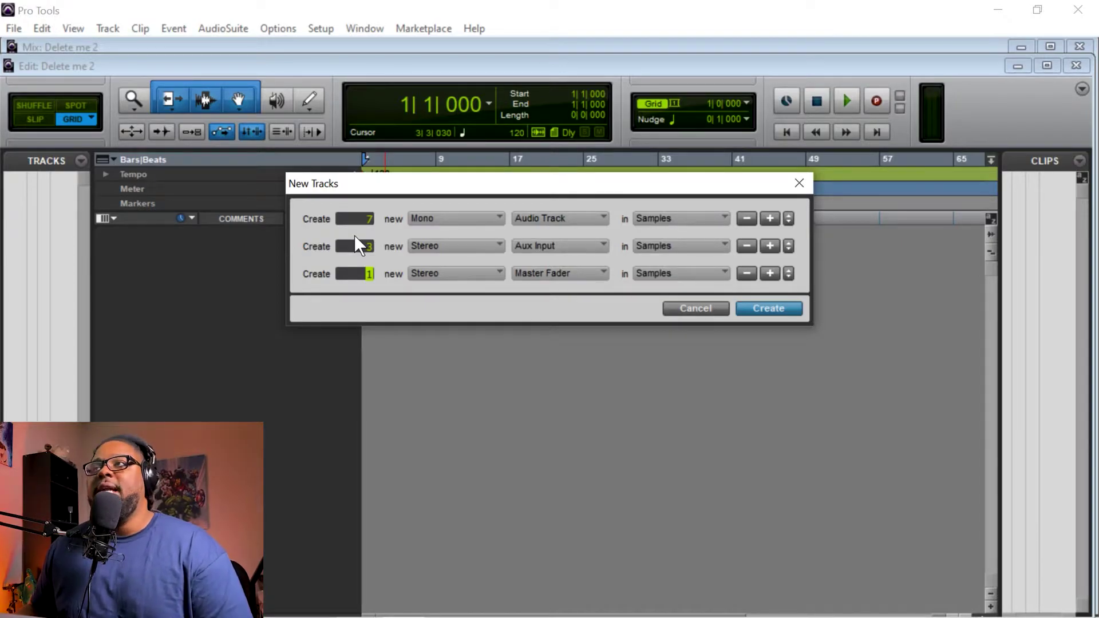
key("Return")
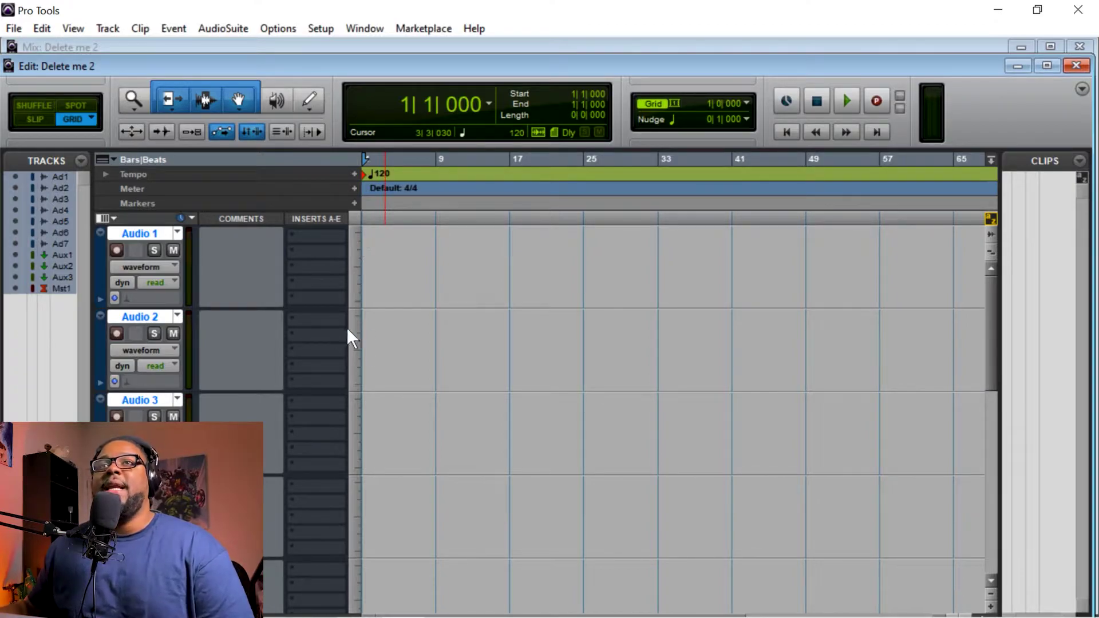
- Create 2 Stereo Instrument Tracks through the New Tracks dialog
scroll(447, 341, "down", 8)
scroll(451, 331, "up", 8)
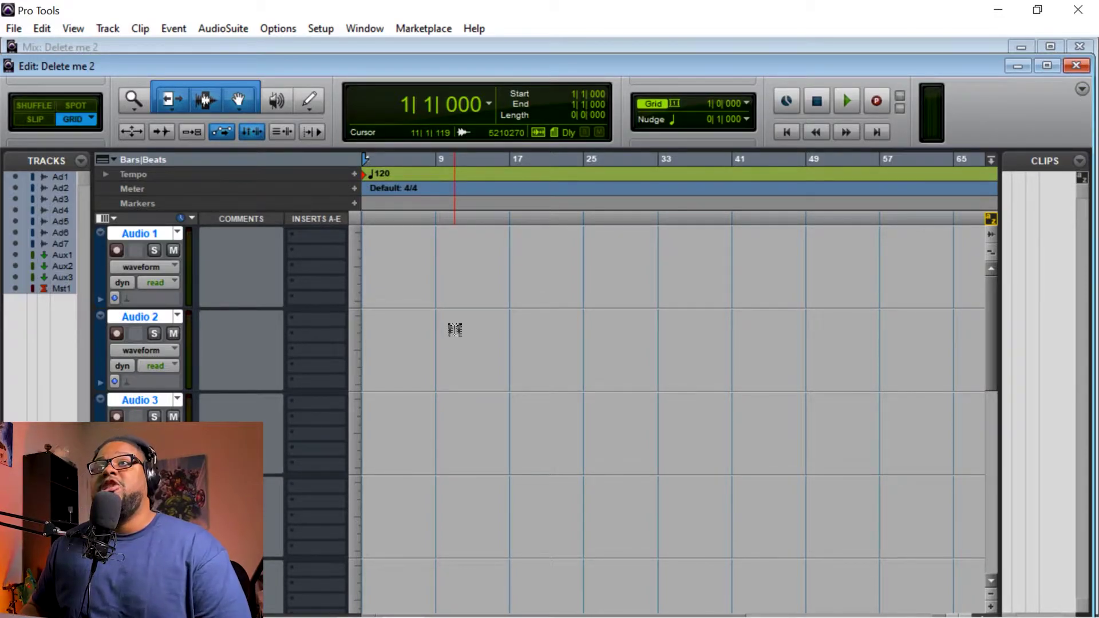
key("ctrl+shift+n")
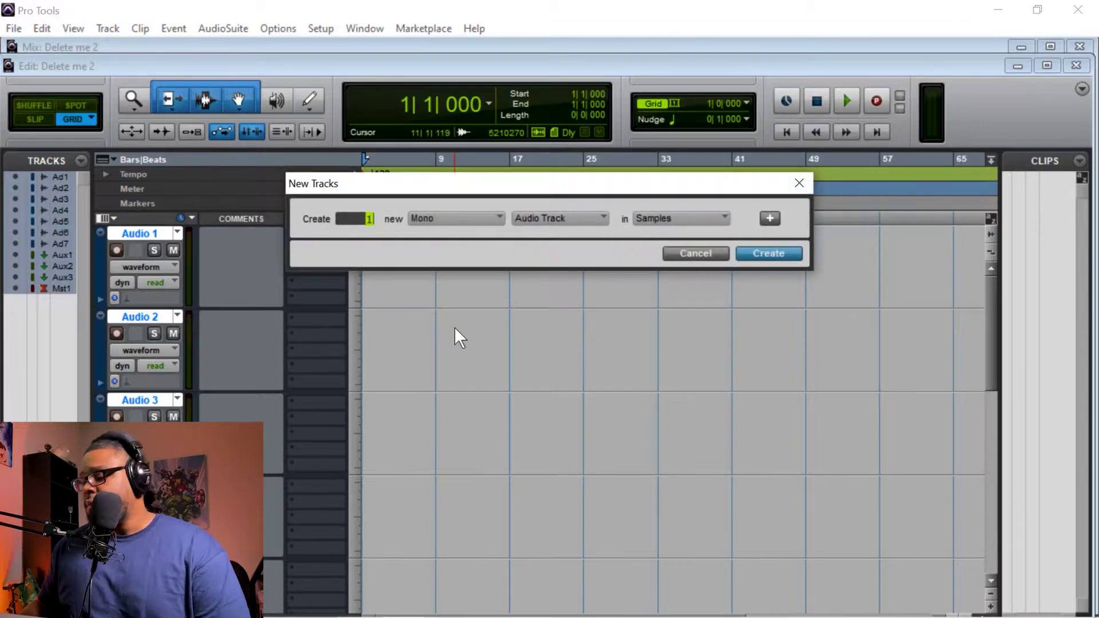
key("ctrl+Right")
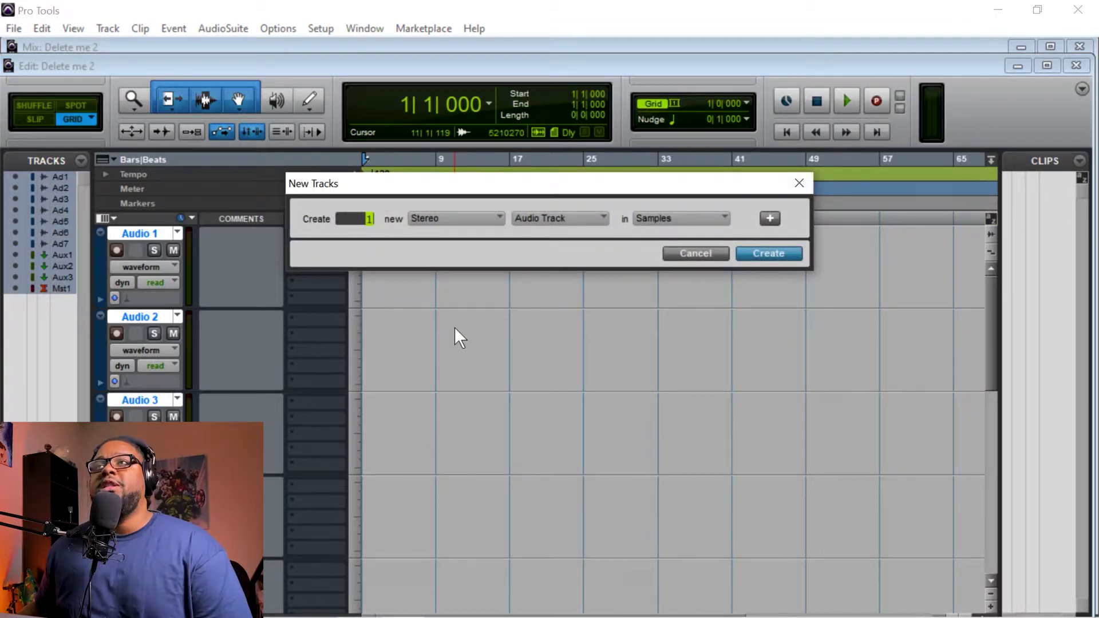
key("ctrl+Down")
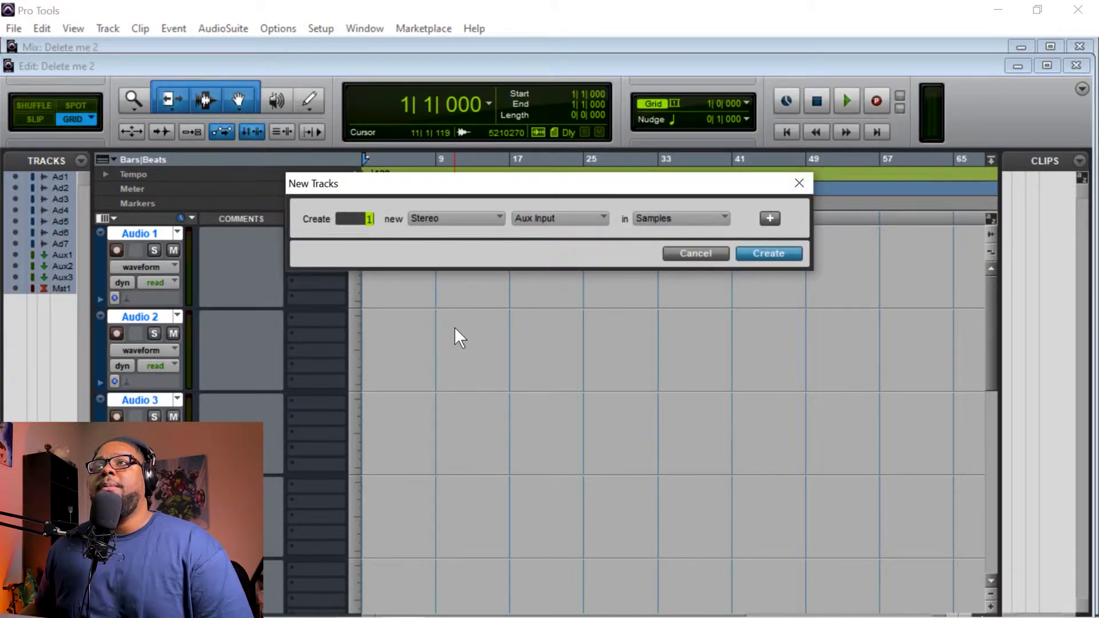
type("2")
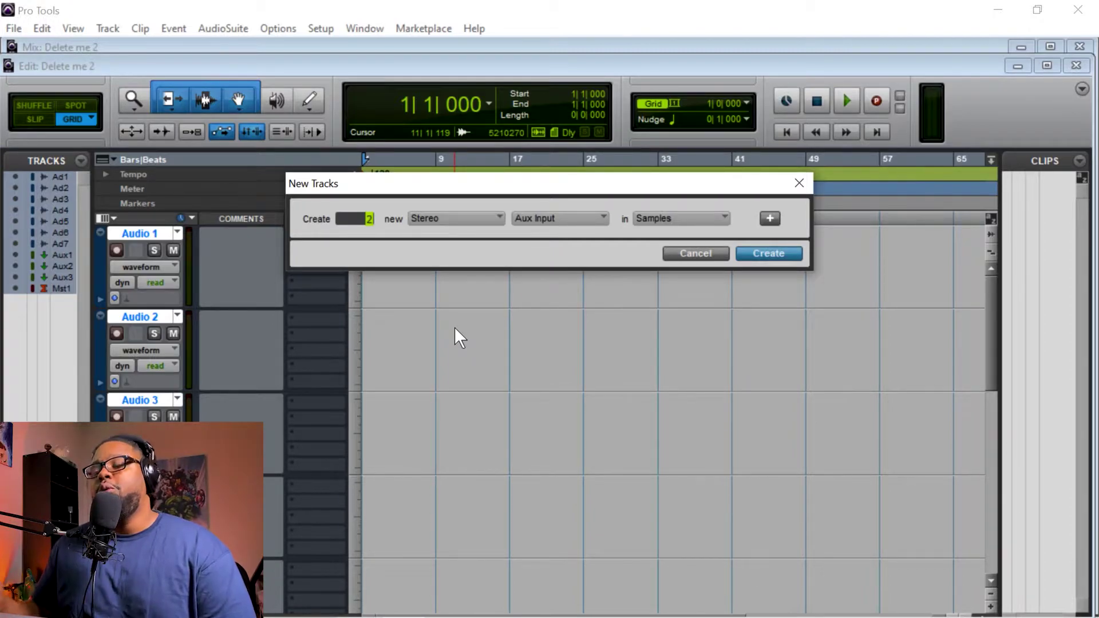
key("ctrl+Down")
key("ctrl+Down")
key("ctrl+Down")
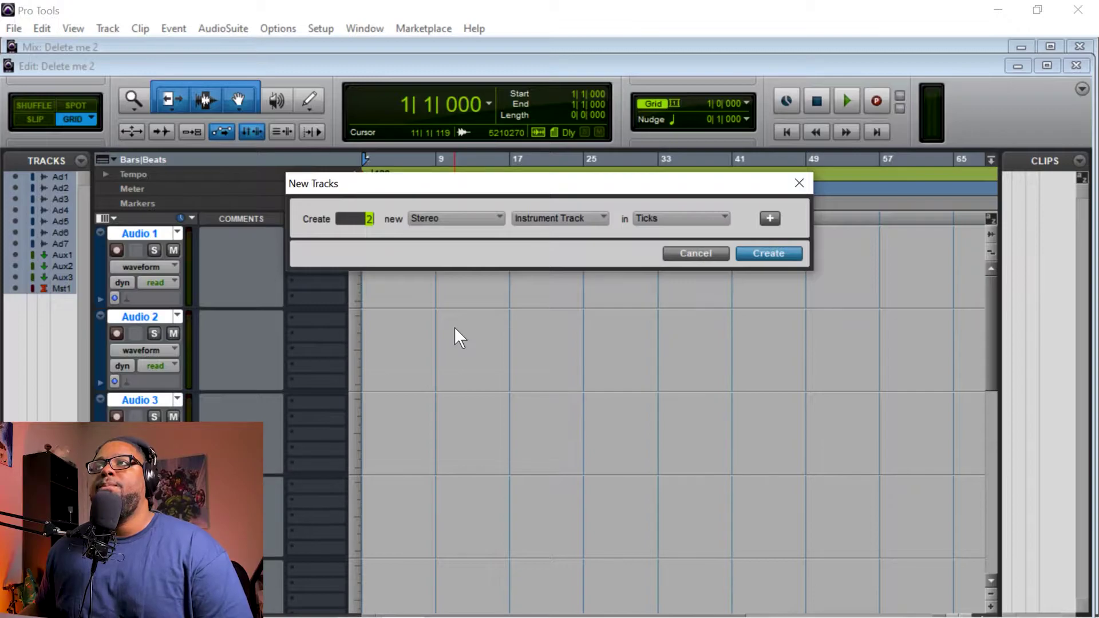
key("ctrl+Up")
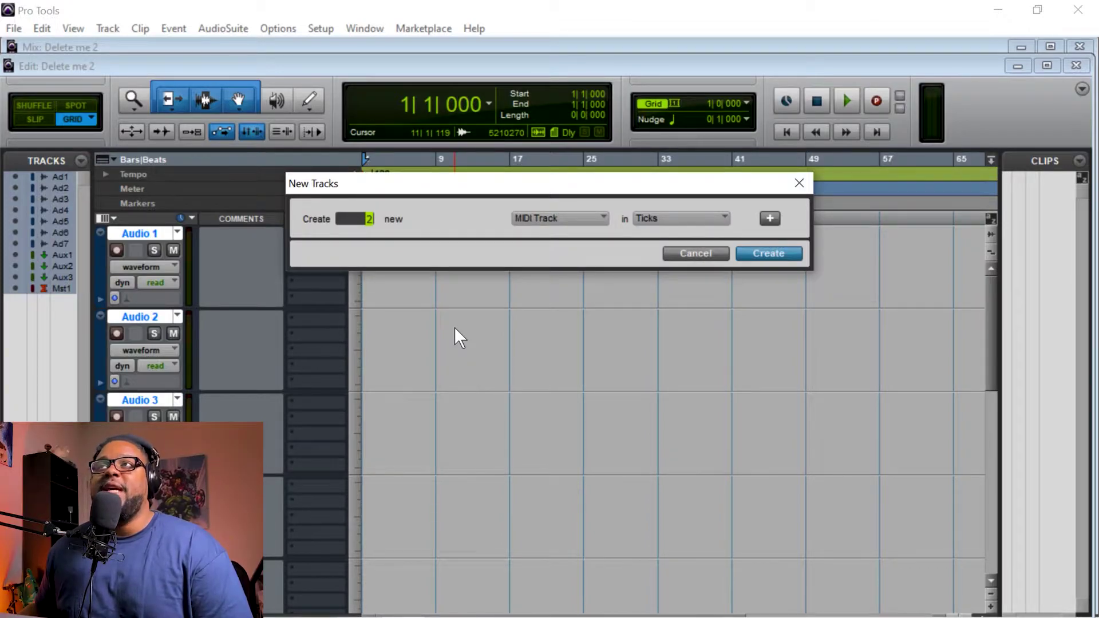
key("ctrl+Down")
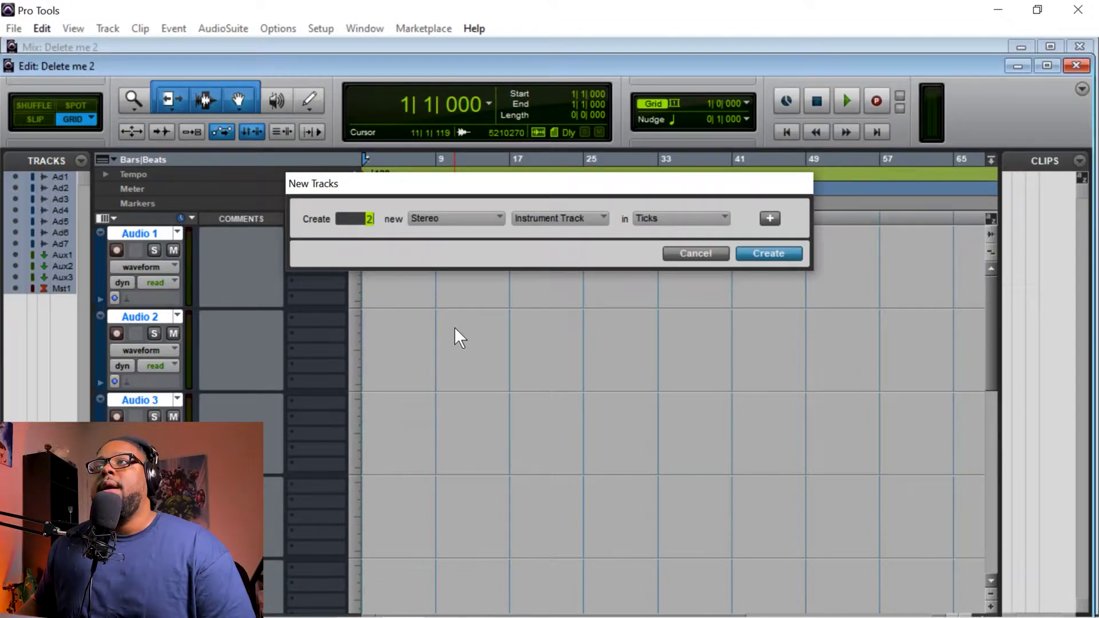
key("Return")
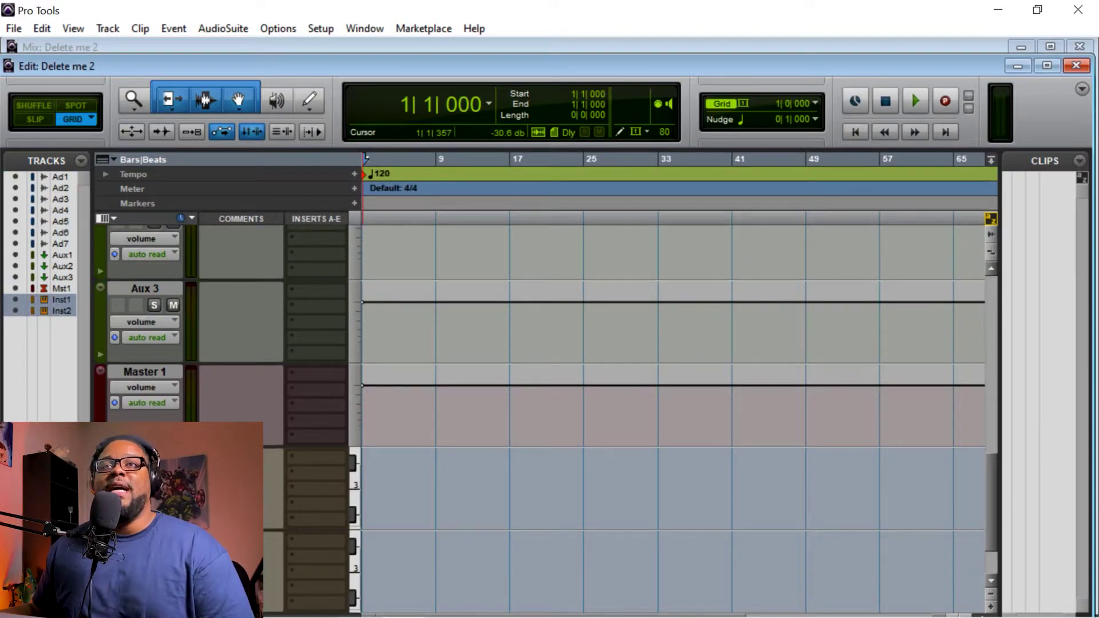
- Move the instrument tracks to the top and name them Piano and Bass
left_click_drag(147, 378, 141, 232)
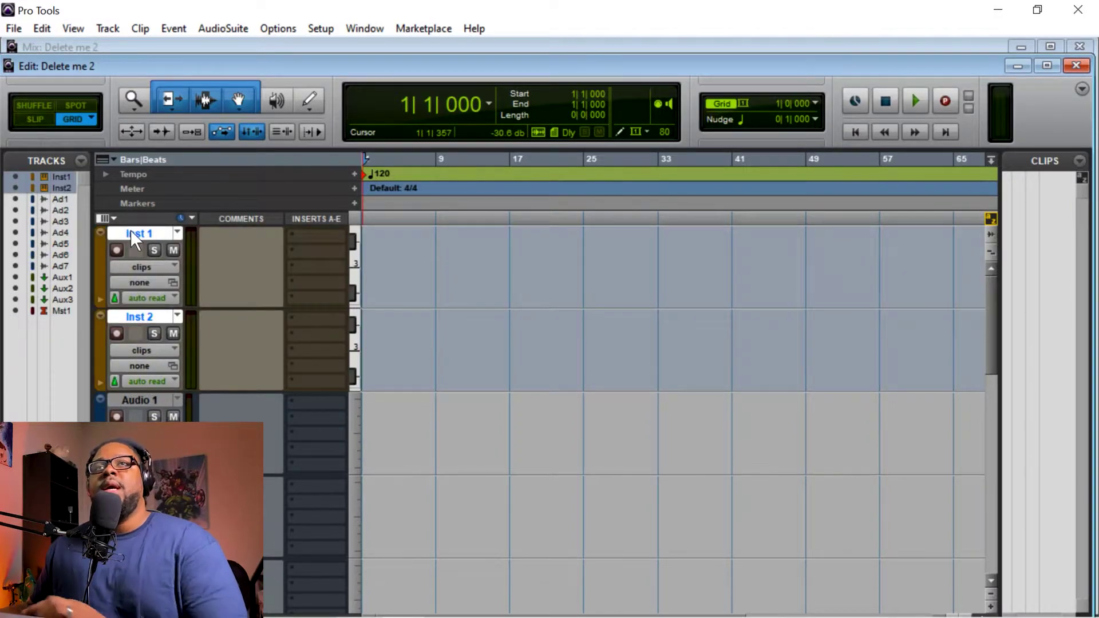
double_click(132, 232)
type("Piano")
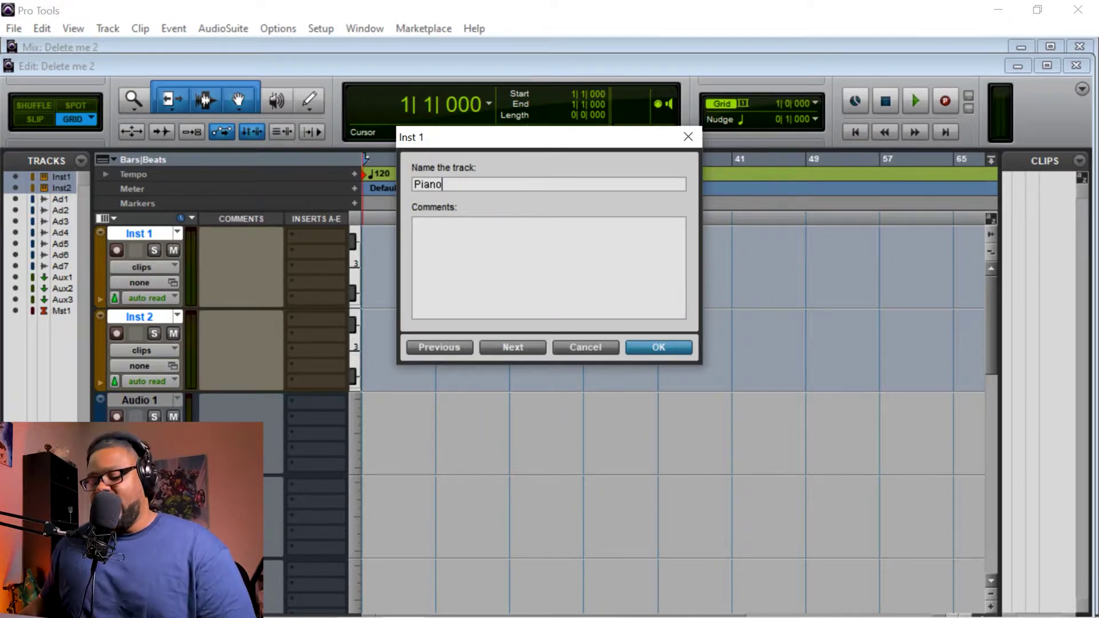
key("ctrl+Right")
key("ctrl+Right")
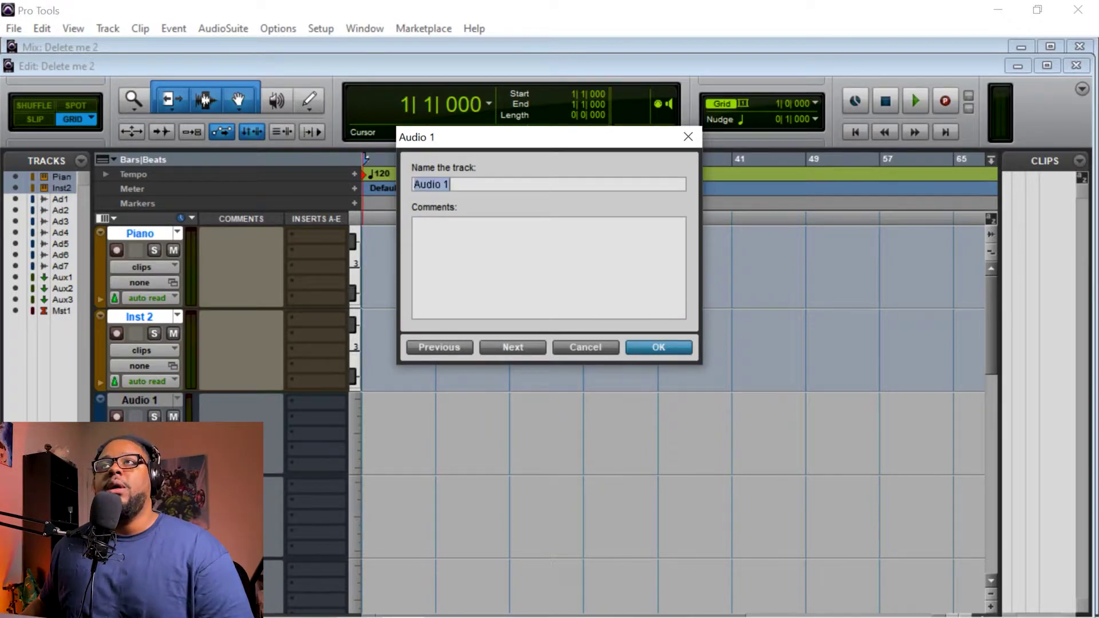
key("ctrl+Left")
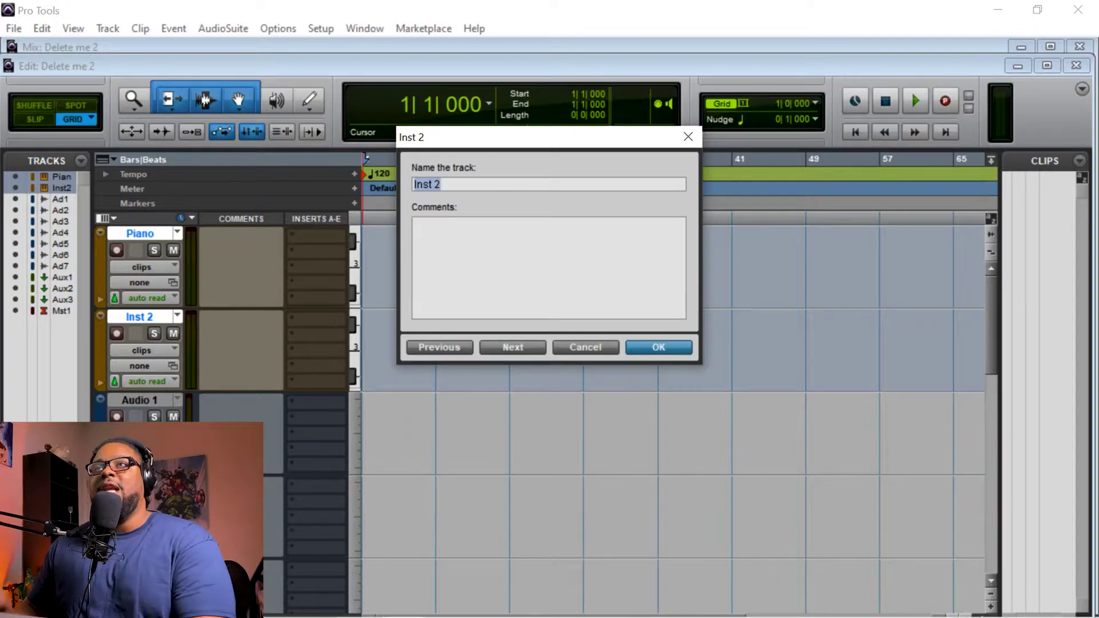
type("Bass")
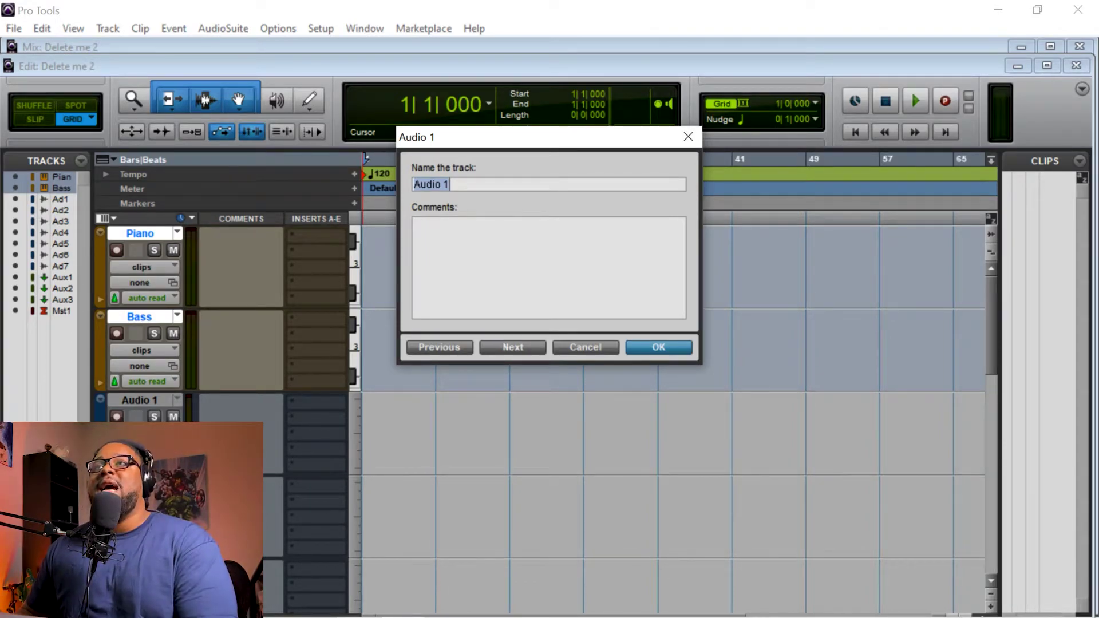
- Name the first three audio tracks Lead, Ph1 and ph2
type("Lead")
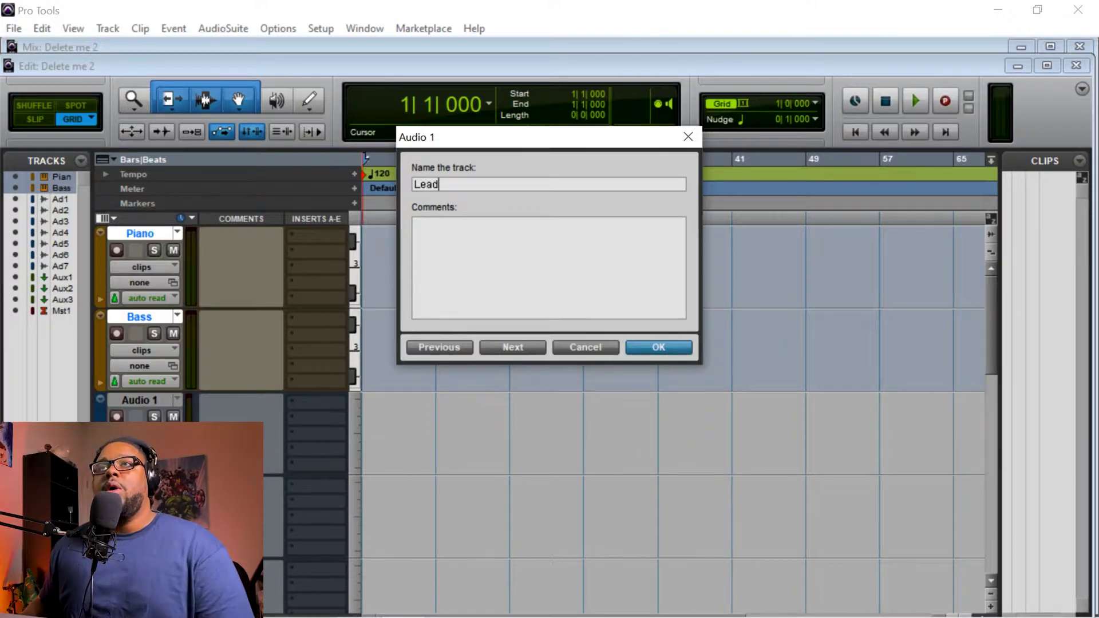
key("ctrl+Right")
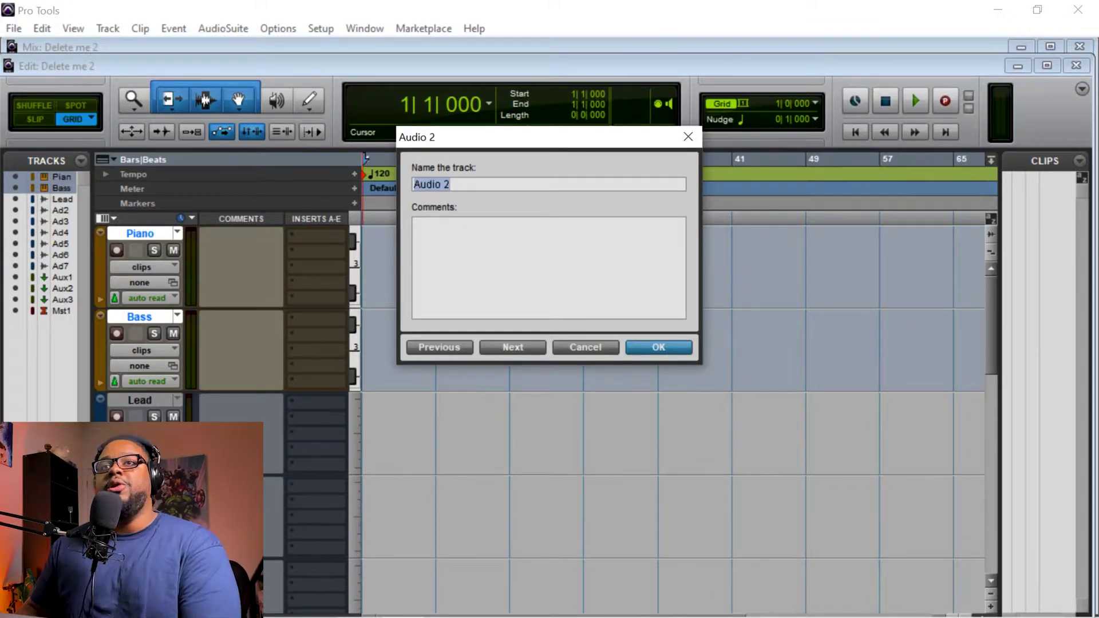
type("P")
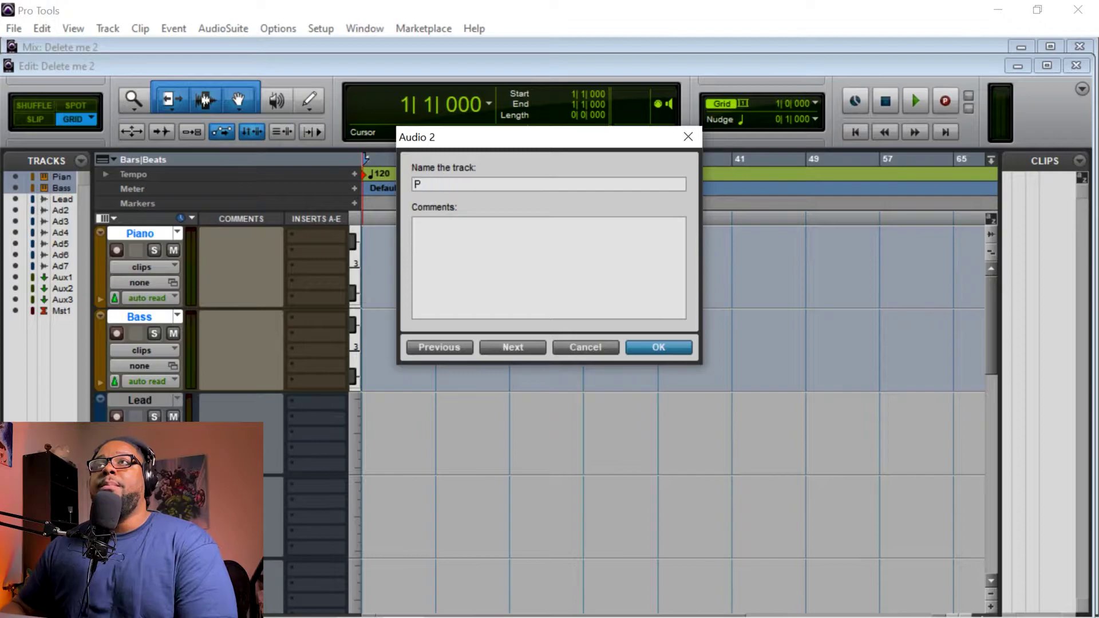
type("h1")
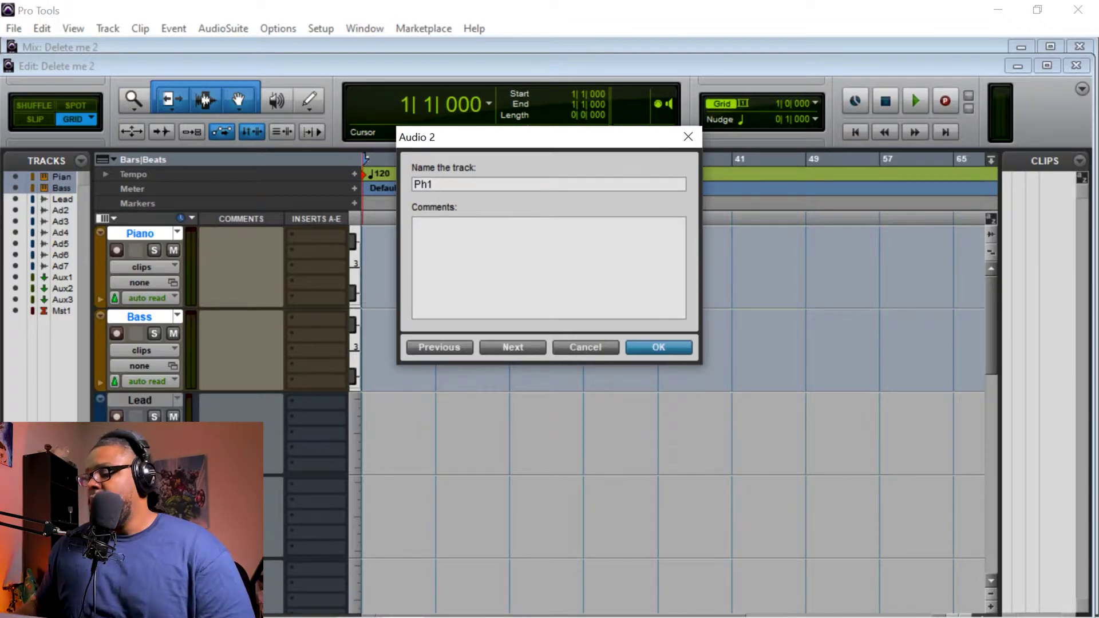
key("ctrl+Right")
type("ph34")
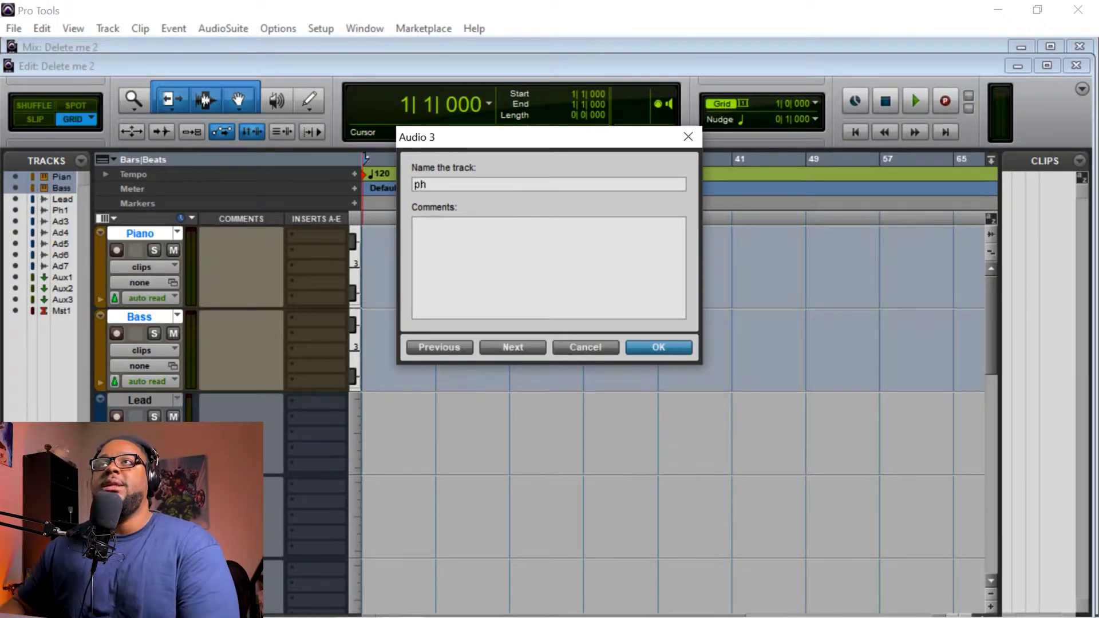
key("BackSpace")
key("BackSpace")
type("2")
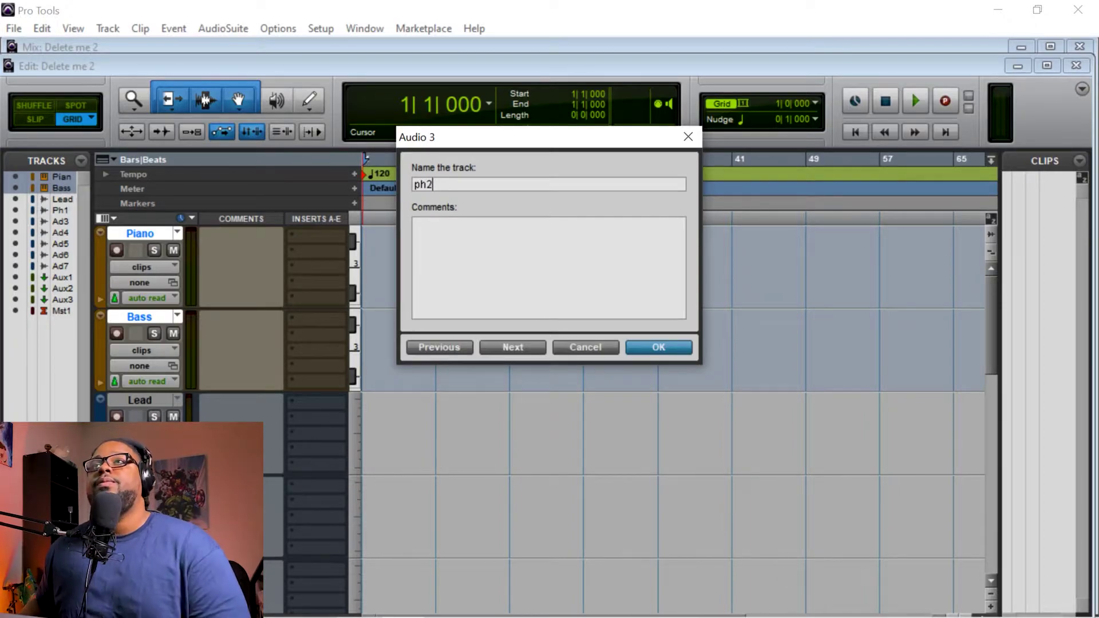
key("ctrl+Right")
- Name the next four audio tracks h1, h2, h3 and h4
type("ph34")
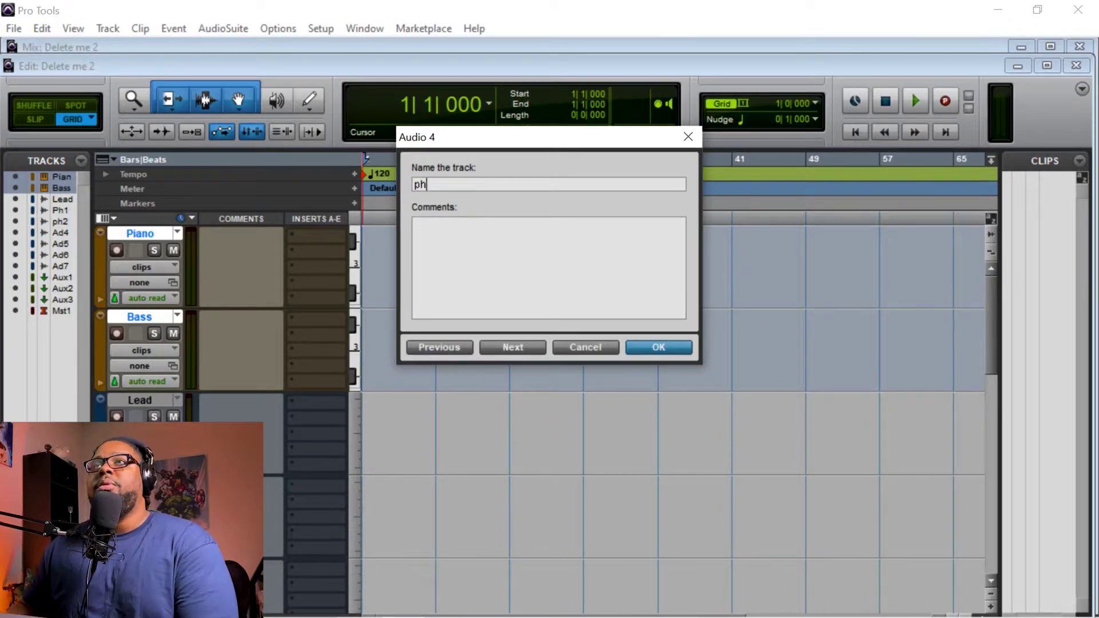
key("BackSpace")
key("BackSpace")
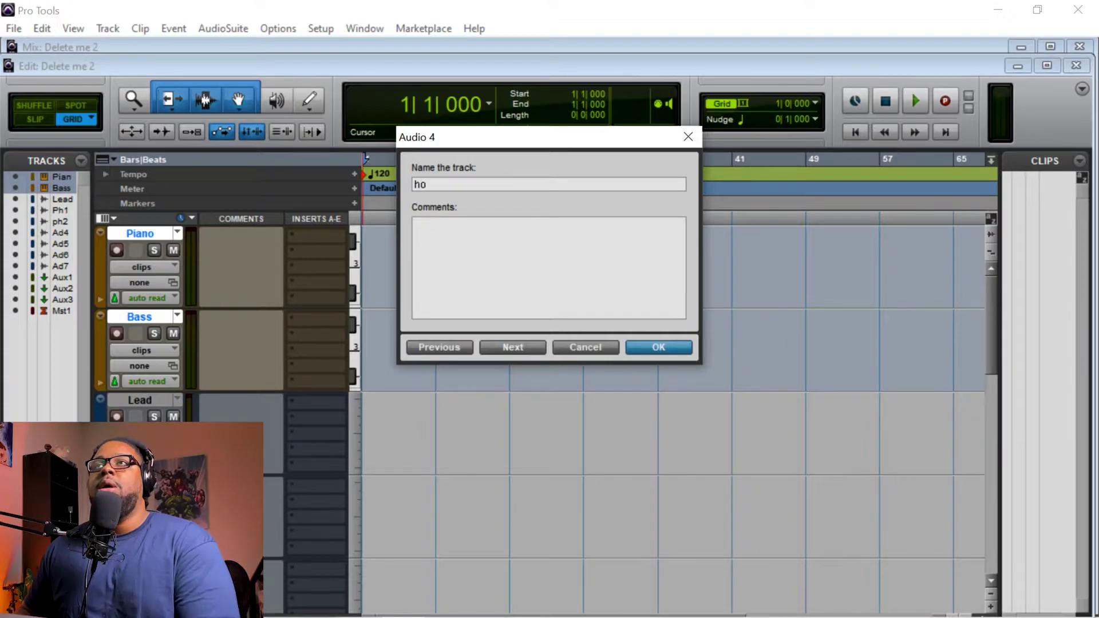
type("h1")
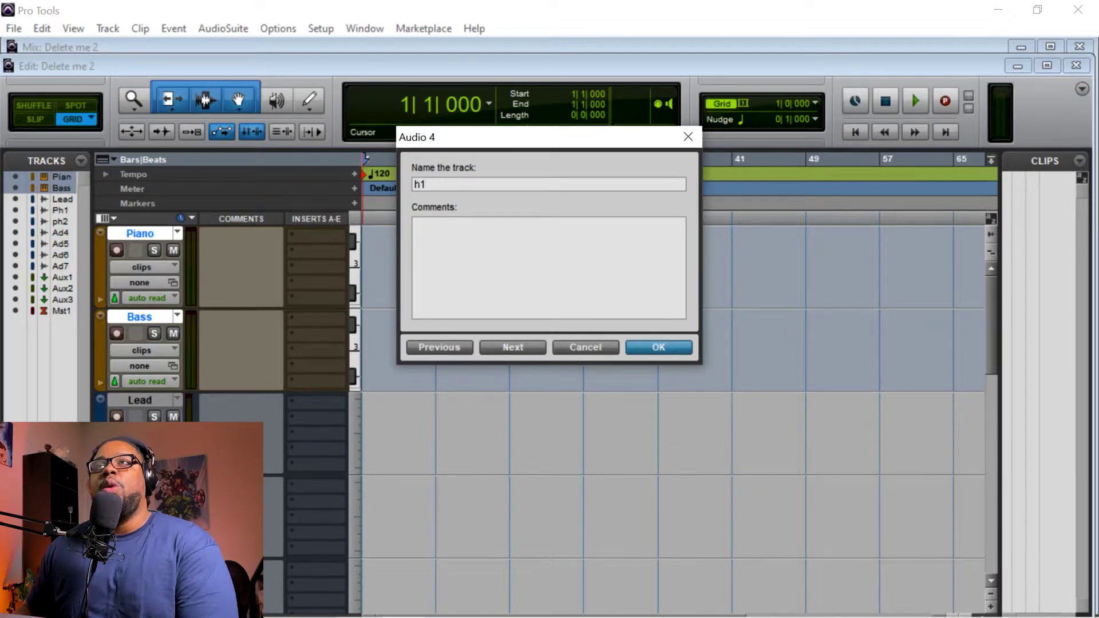
key("ctrl+Right")
type("h")
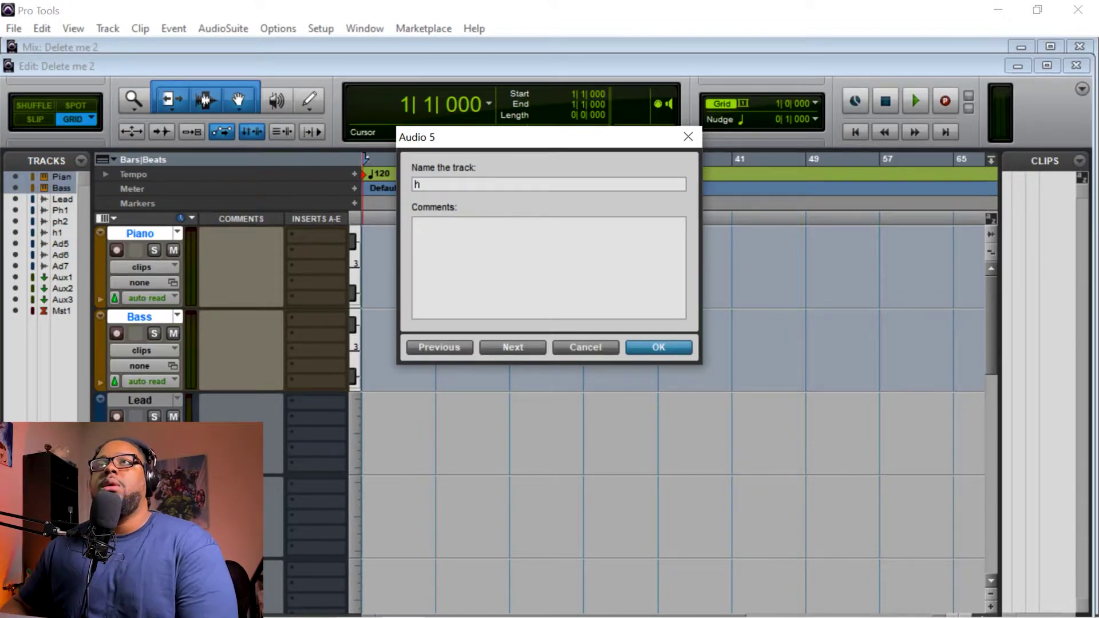
type("2")
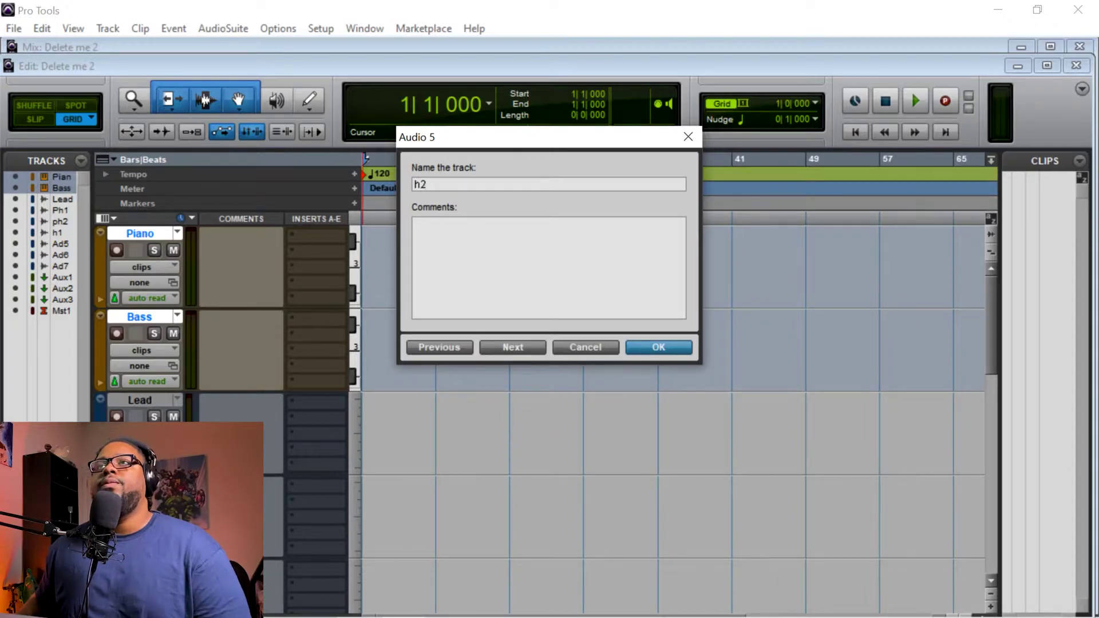
key("ctrl+Right")
type("h4")
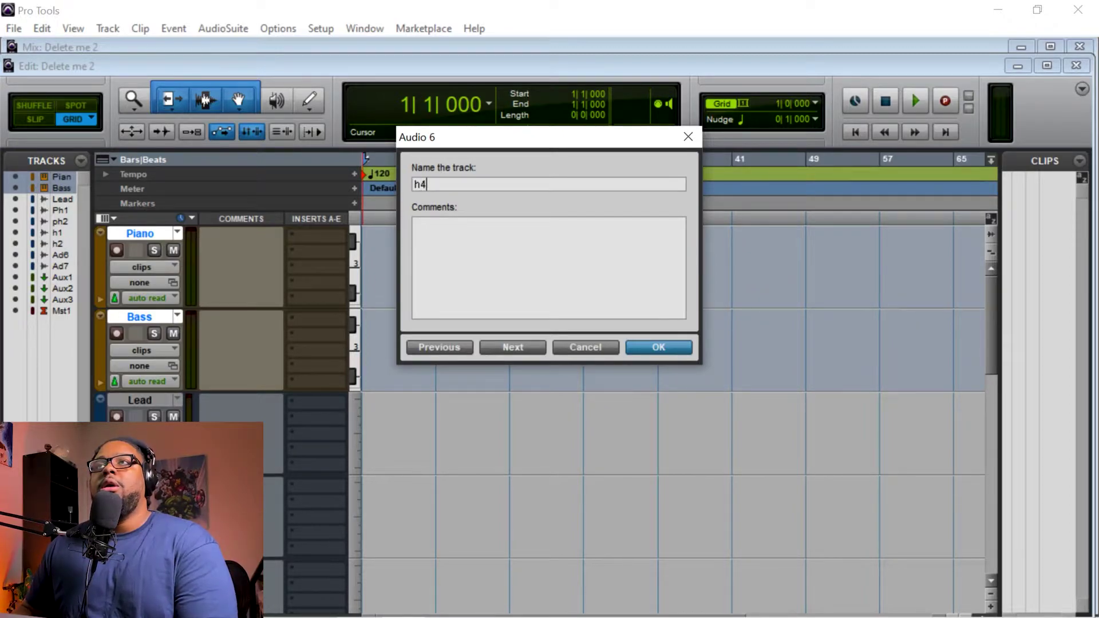
key("BackSpace")
type("3")
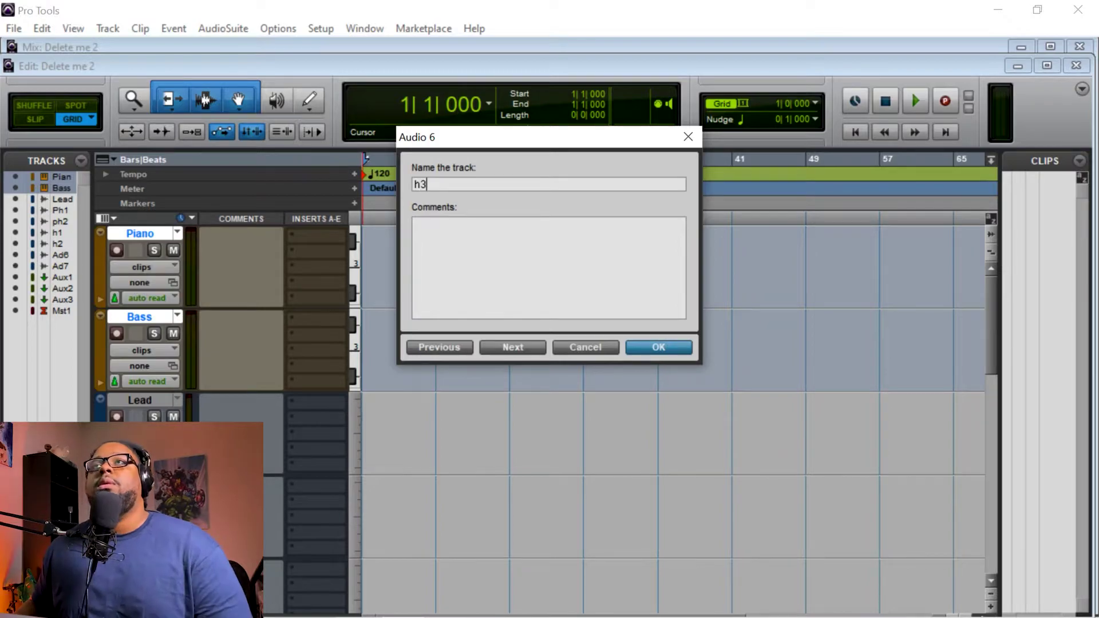
key("ctrl+Right")
type("h4")
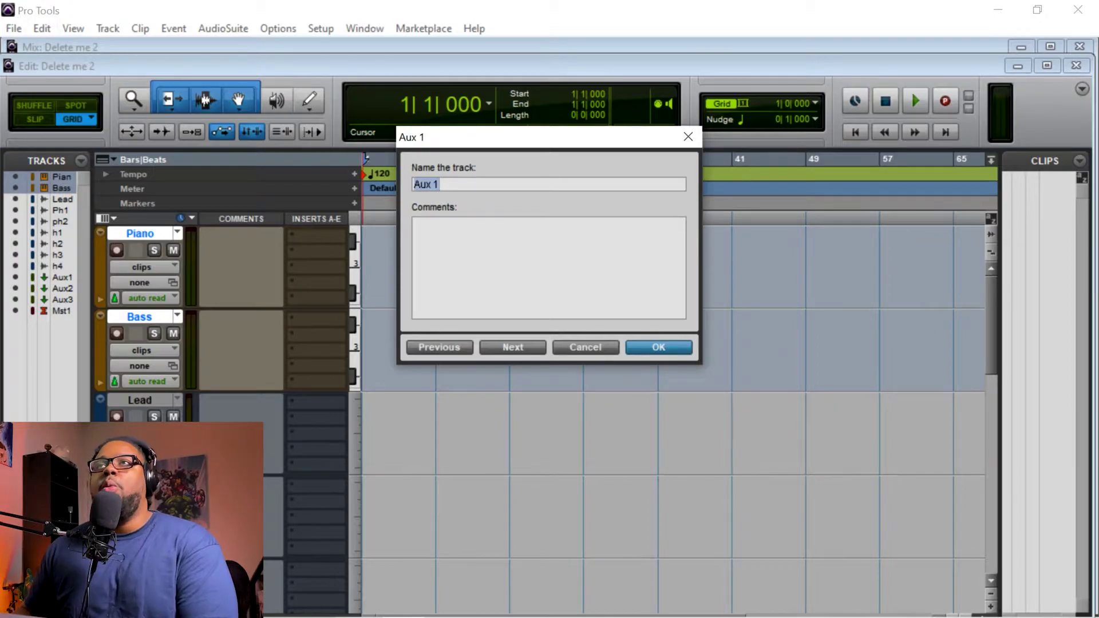
- Name the aux tracks Reverb, delay and mod, and the master fader Final out
type("Reverb")
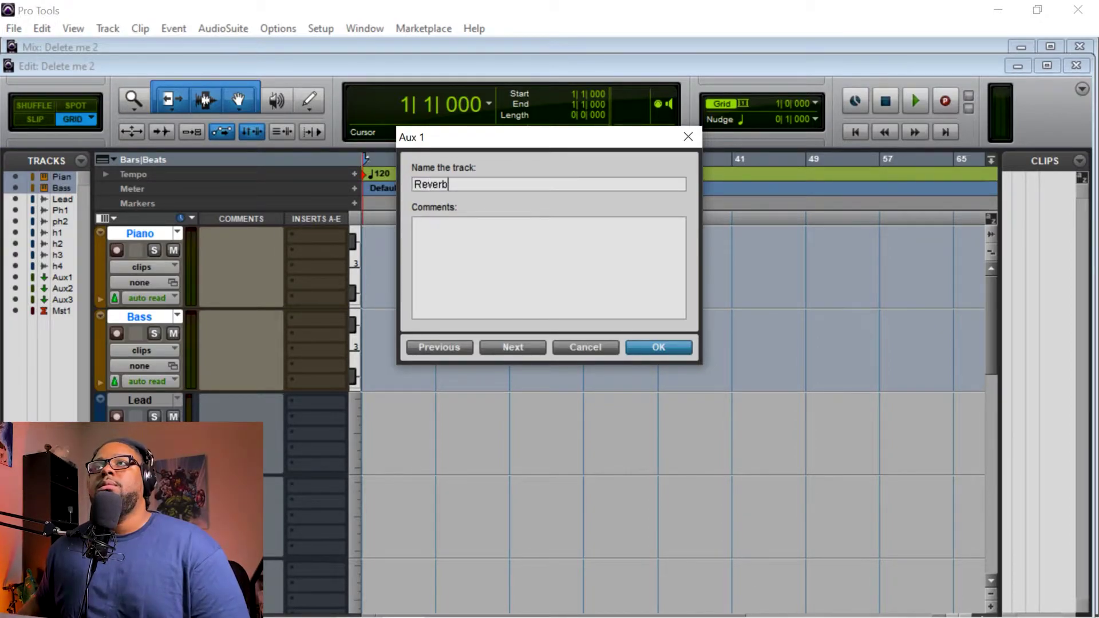
key("ctrl+Right")
type("dea")
key("BackSpace")
type("lay")
key("ctrl+Right")
type("modu")
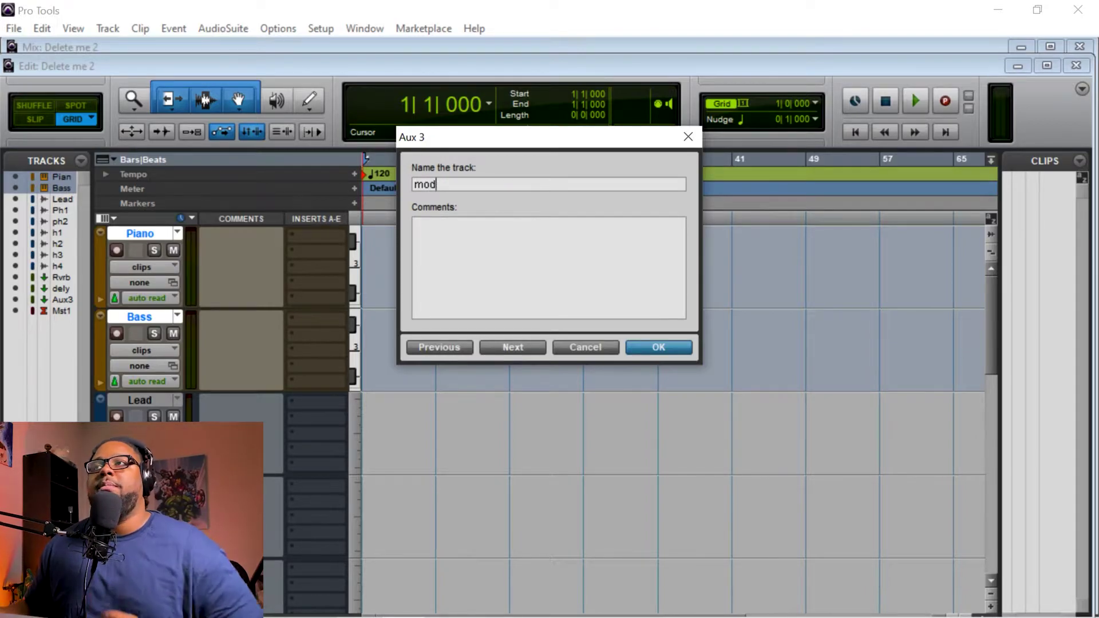
key("ctrl+Right")
type("GF")
key("BackSpace")
type("Final out")
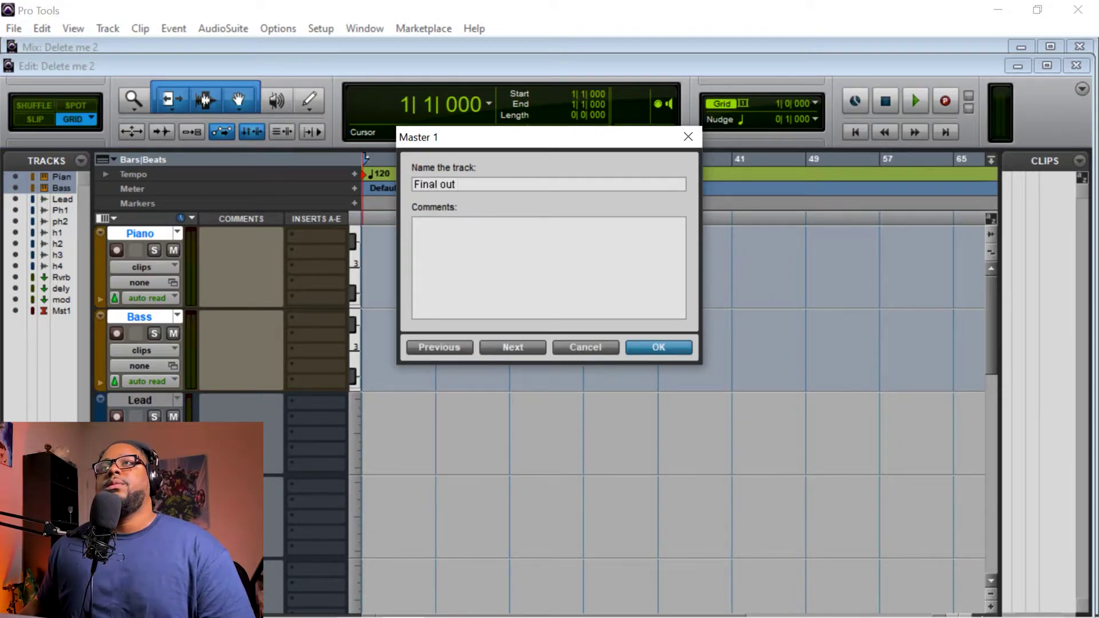
key("Return")
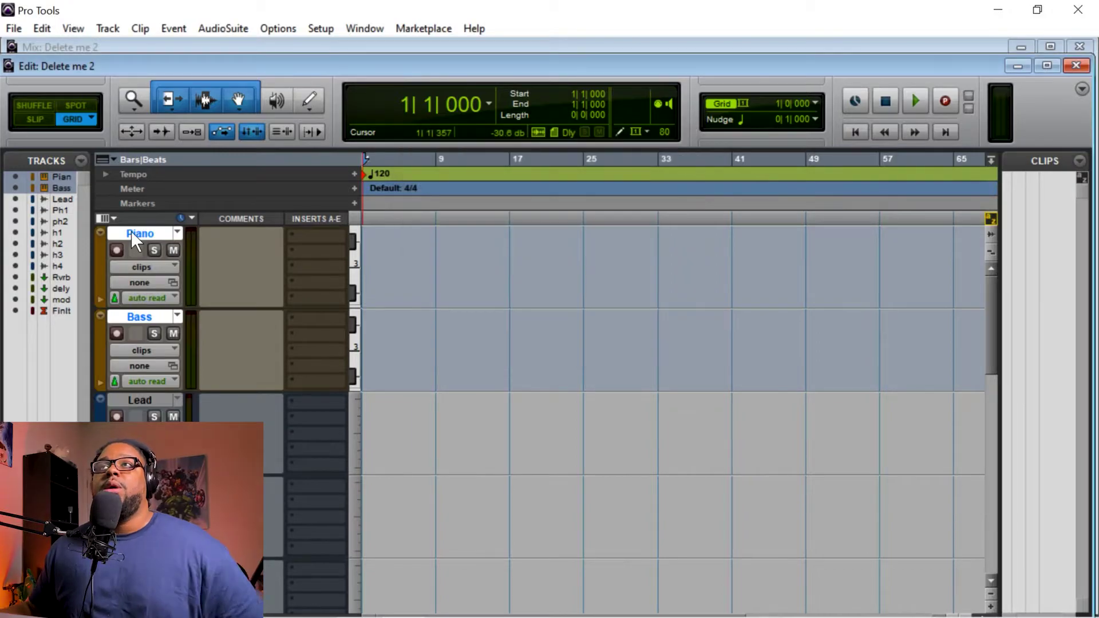
- Scroll the mixer down and back up to see every renamed track's channel strip
scroll(242, 366, "down", 10)
scroll(248, 368, "up", 8)
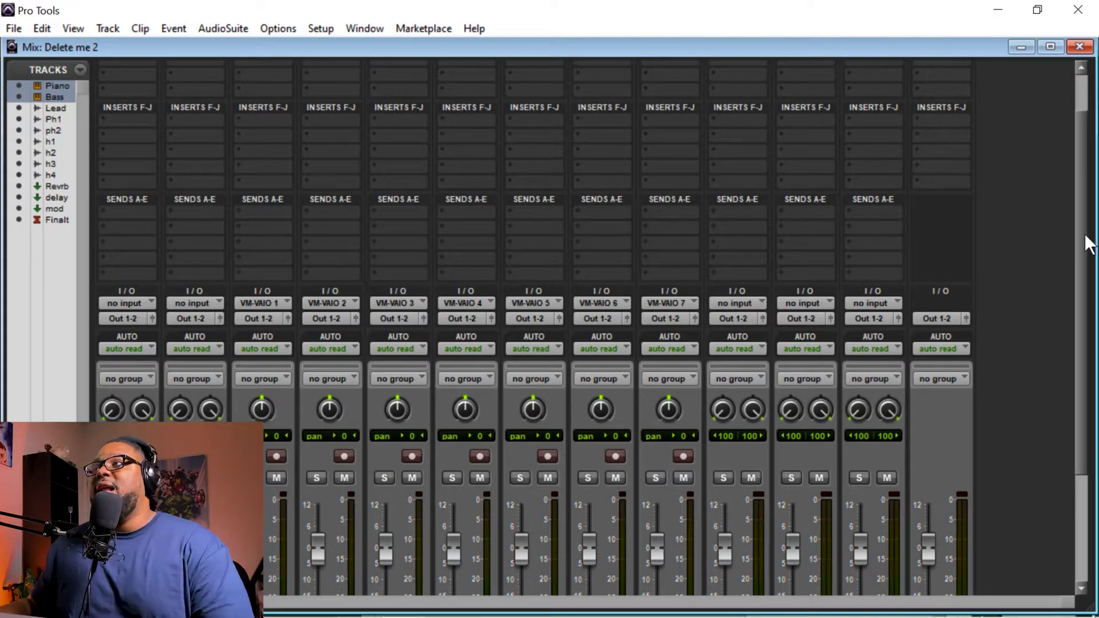
- Select Lead through h4 and set all their inputs to VM-VAIO 1
scroll(1086, 240, "down", 5)
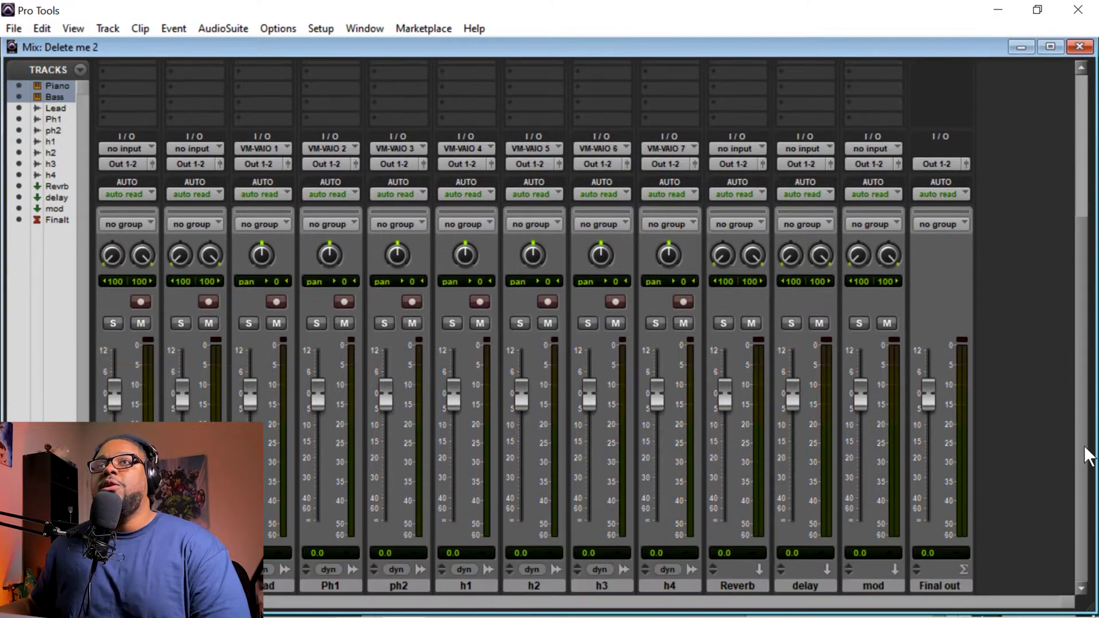
left_click(280, 586)
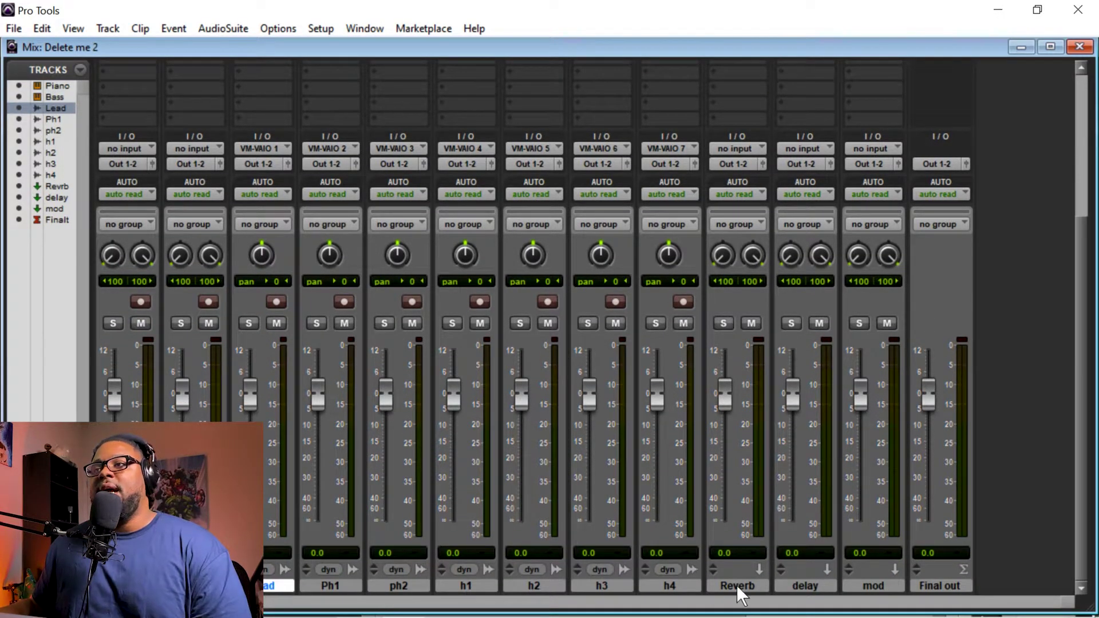
left_click(687, 586, "shift")
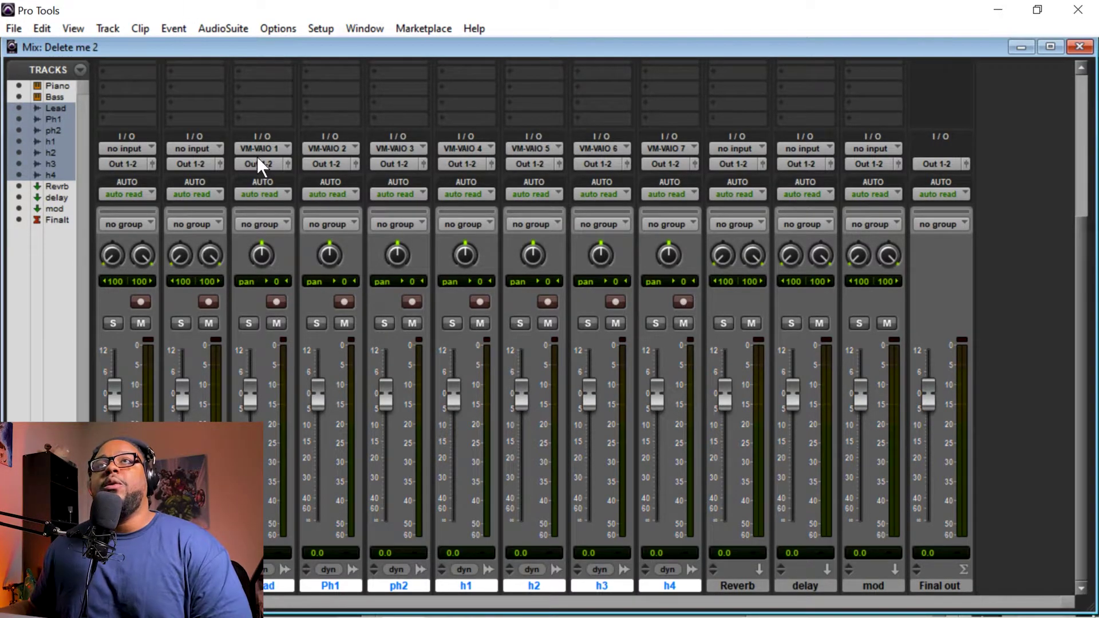
double_click(262, 586)
left_click(585, 347)
left_click(269, 586)
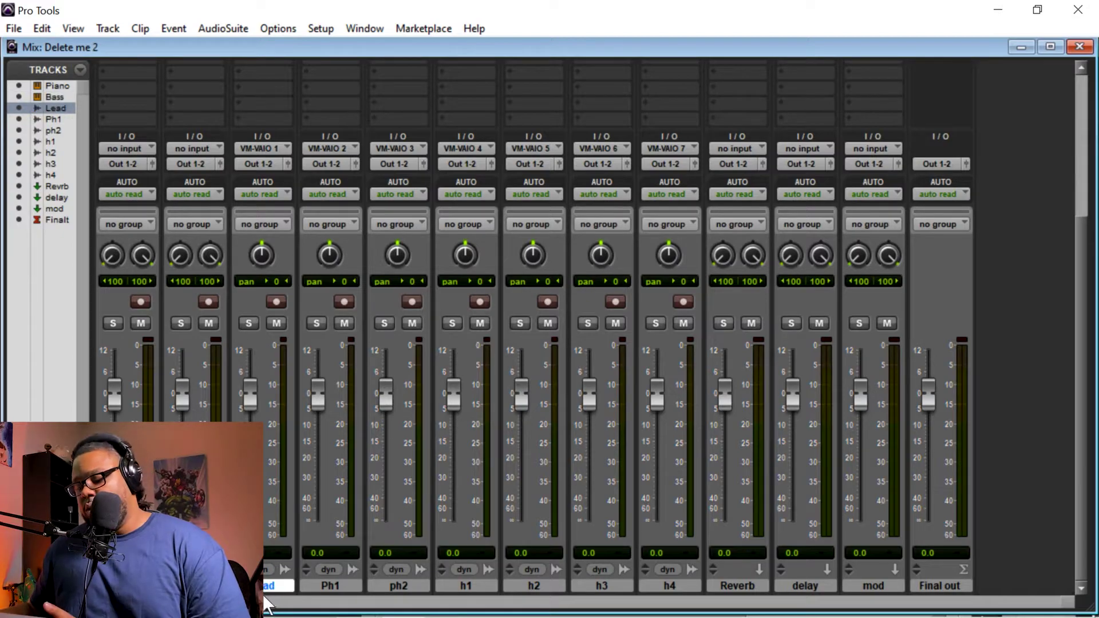
left_click(682, 585, "shift")
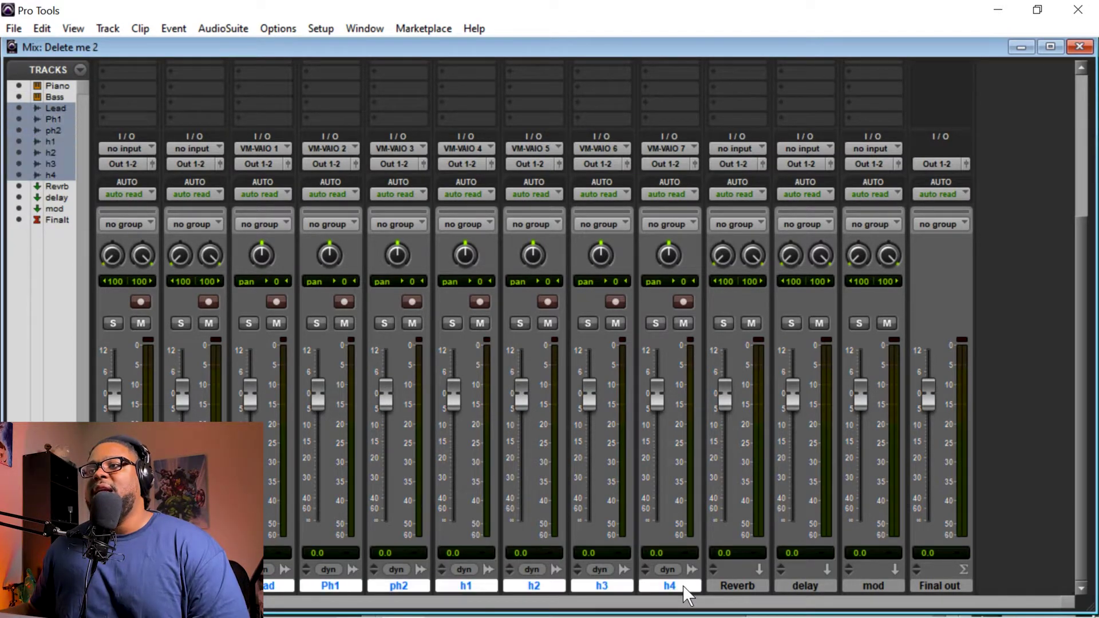
left_click(260, 149)
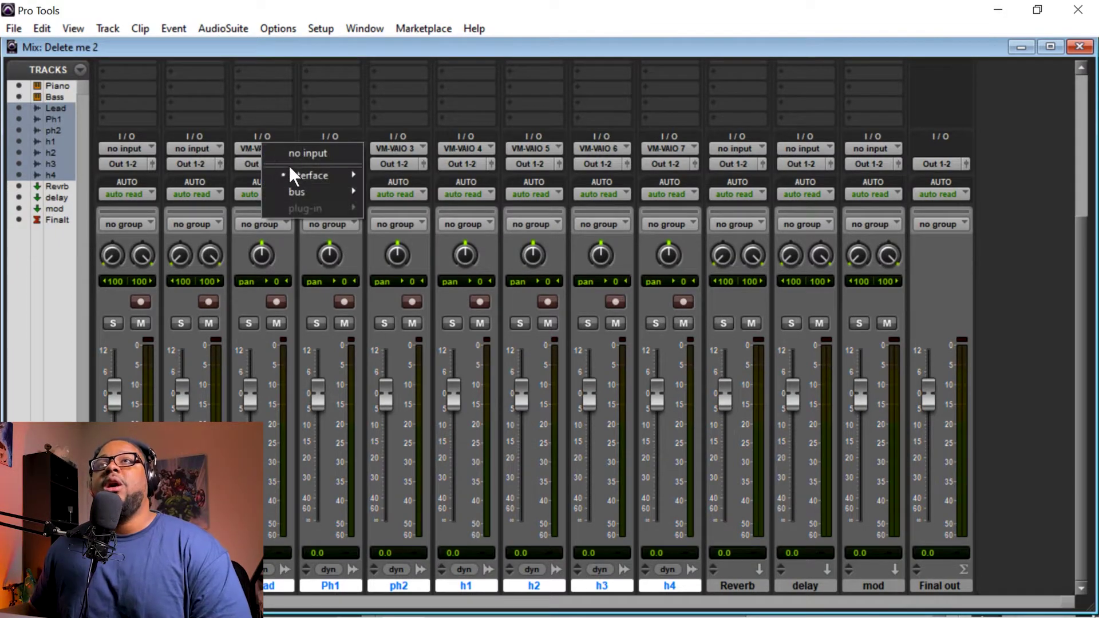
mouse_move(304, 174)
left_click(426, 173, "alt+shift")
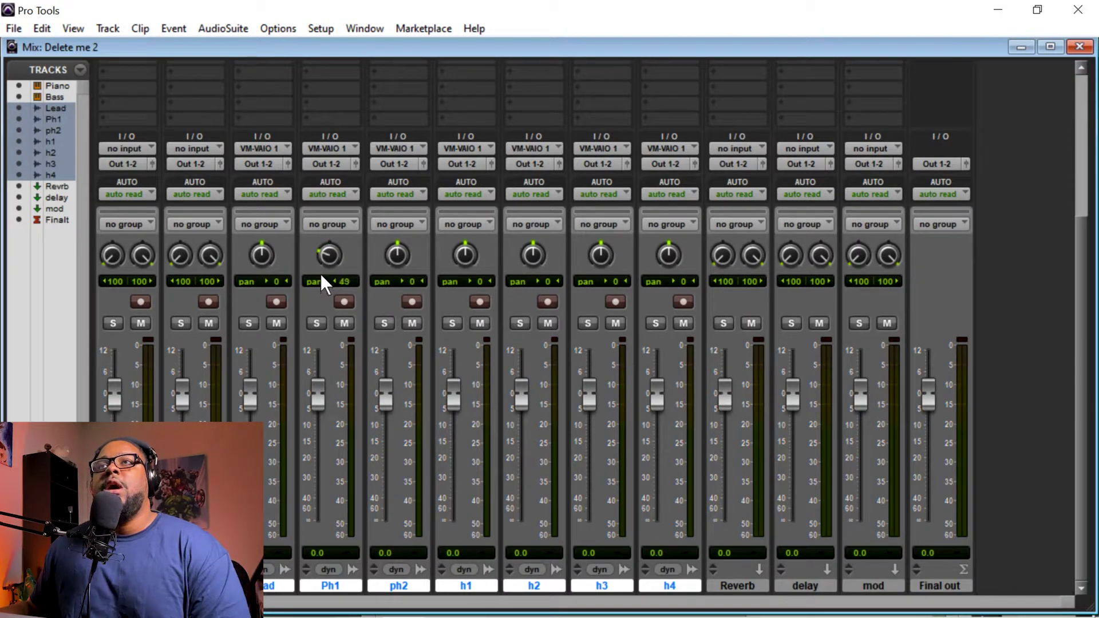
- Pan Ph1/ph2 50, h1/h2 70 and h3/h4 100, each pair to opposite sides
left_click_drag(321, 277, 324, 272)
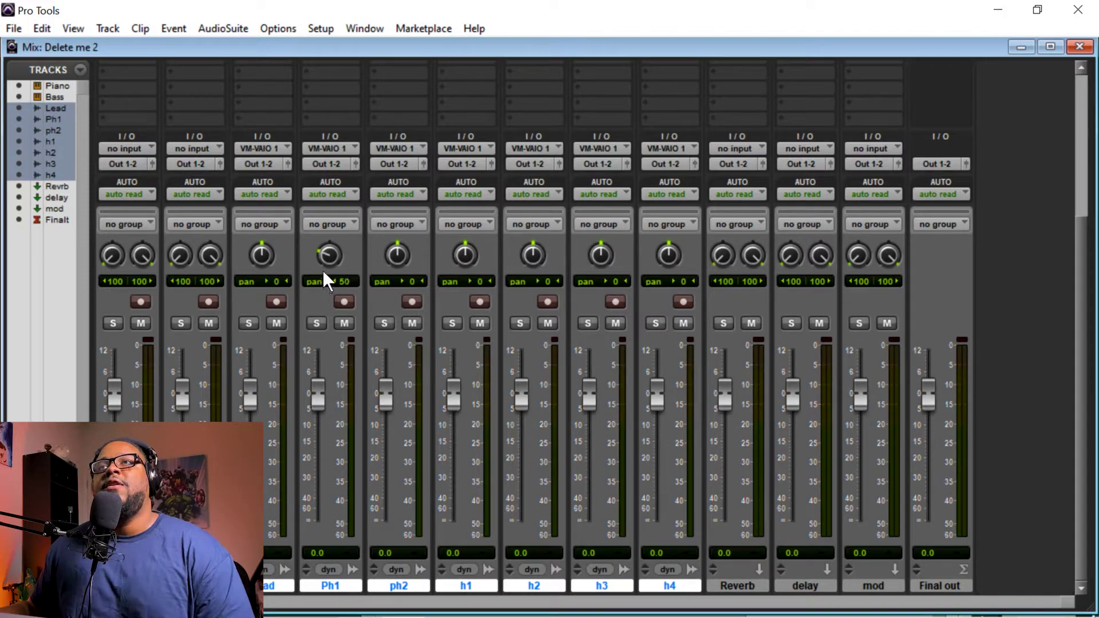
left_click_drag(392, 212, 404, 137)
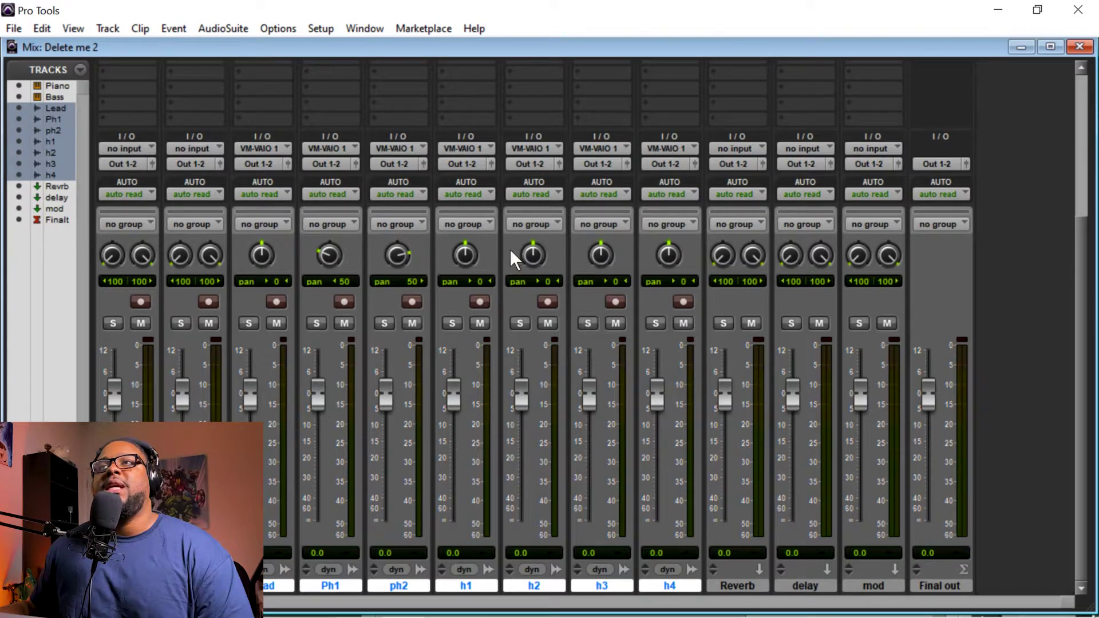
left_click_drag(455, 244, 457, 424)
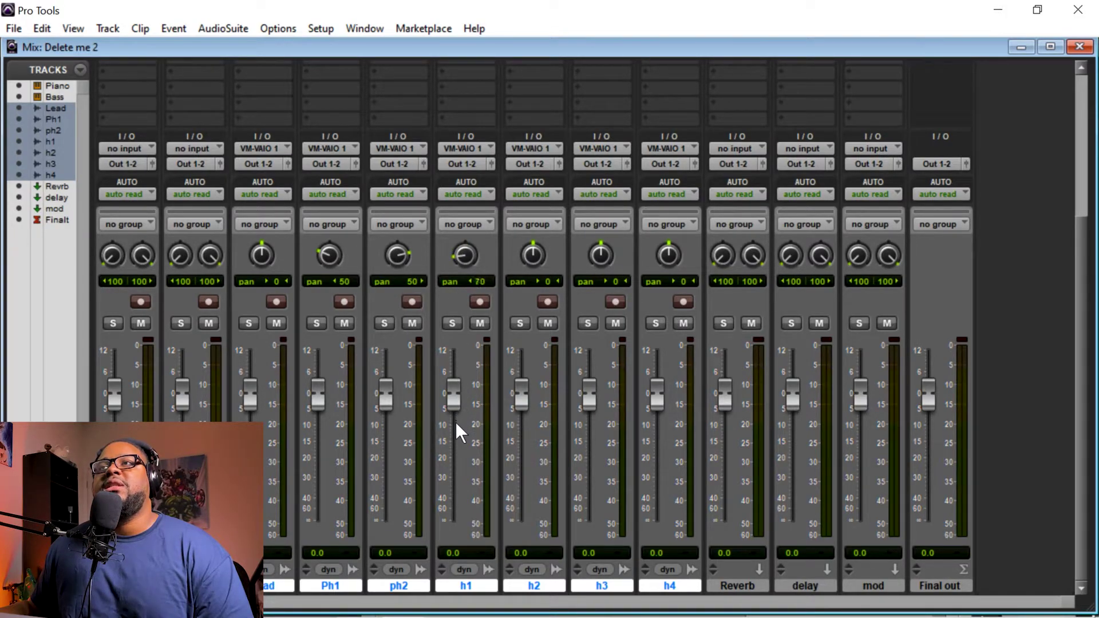
left_click_drag(508, 180, 515, 108)
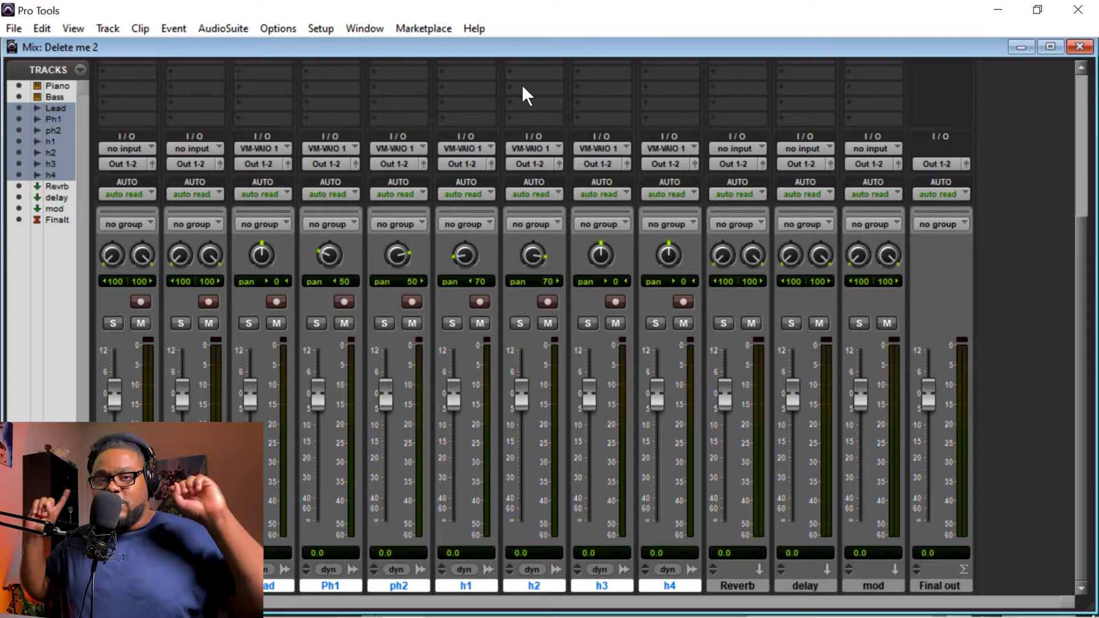
left_click_drag(601, 257, 598, 301)
left_click_drag(671, 255, 682, 8)
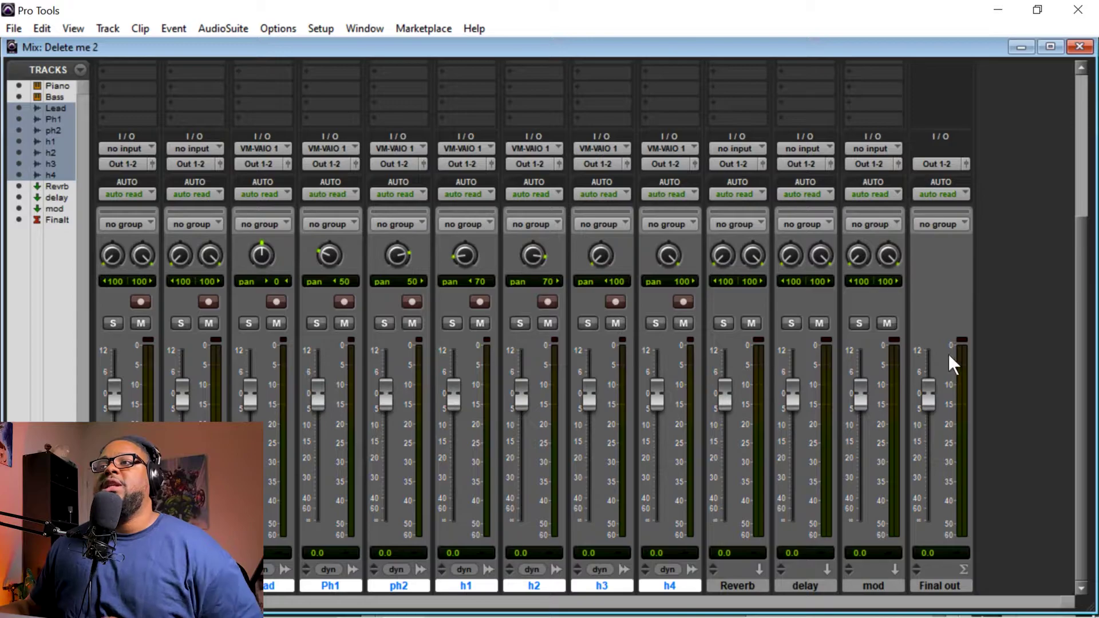
- Put an EQ3 7-Band plug-in on the Lead track's first insert
left_click_drag(1084, 266, 1074, 46)
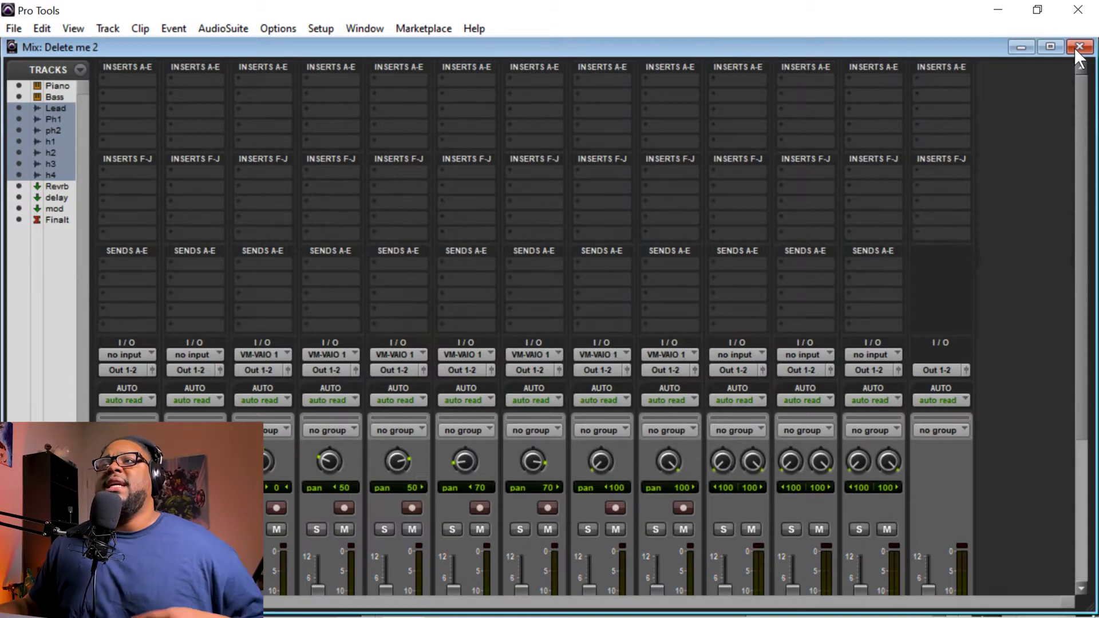
scroll(291, 178, "down", 2)
scroll(293, 180, "up", 2)
left_click(238, 81)
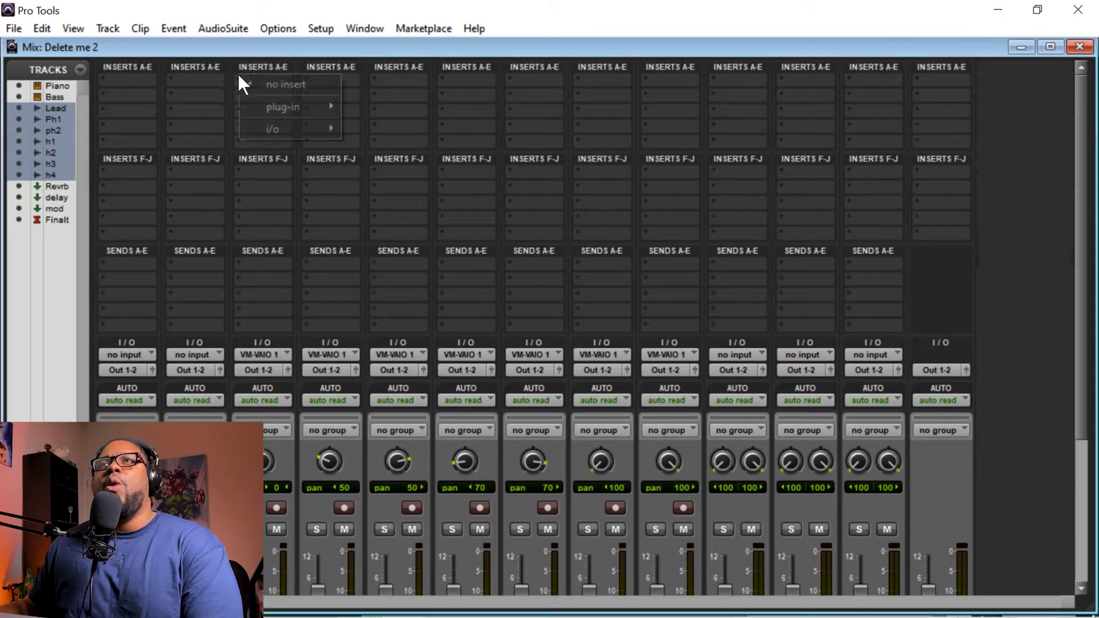
mouse_move(329, 108)
mouse_move(456, 109)
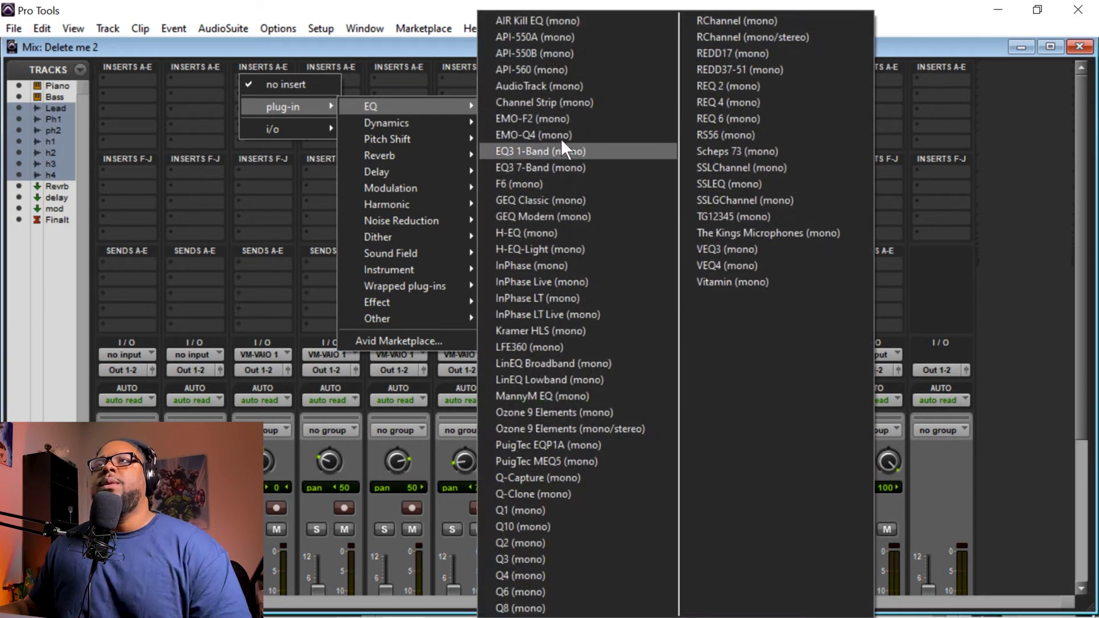
left_click(579, 167)
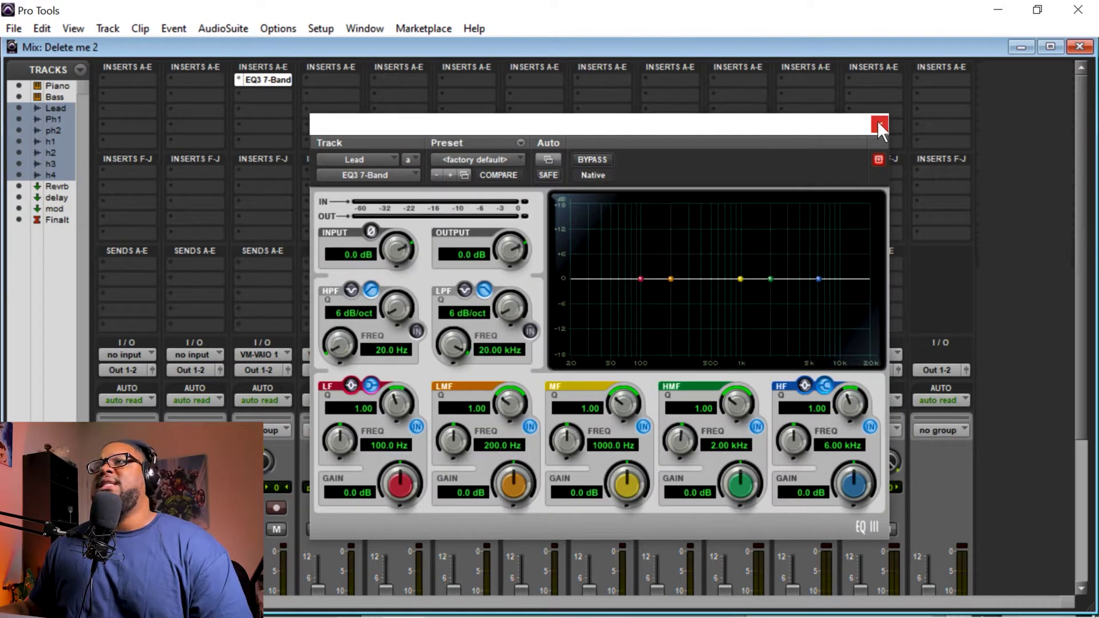
left_click(880, 125)
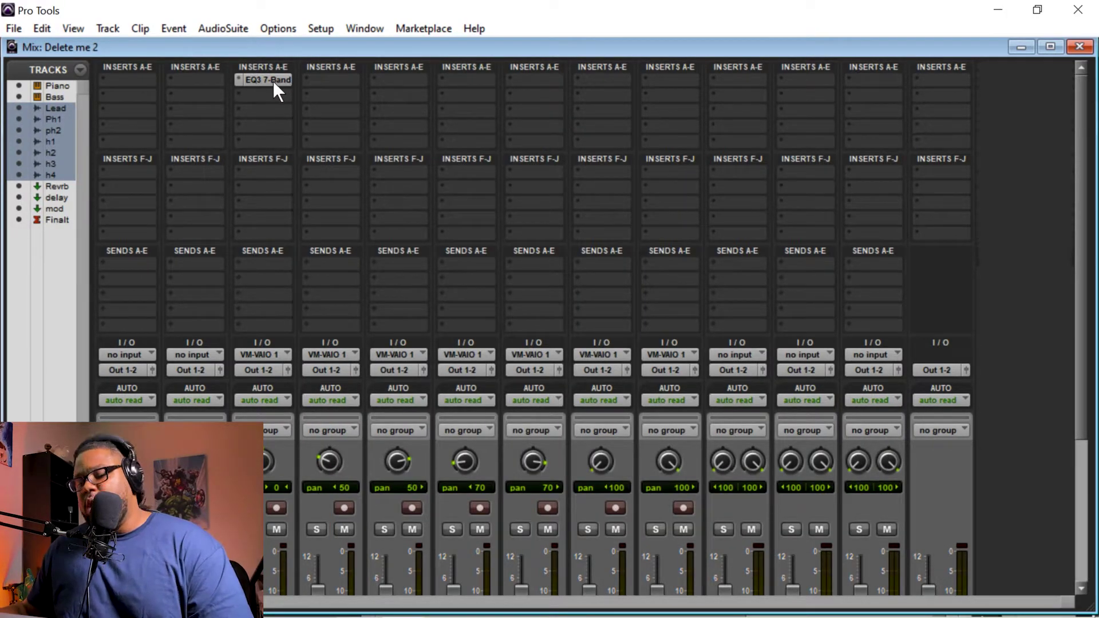
- Copy Lead's EQ3 7-Band onto Ph1, ph2 and h1–h4
left_click_drag(271, 76, 401, 79)
left_click_drag(401, 79, 604, 84)
left_click_drag(675, 83, 676, 83)
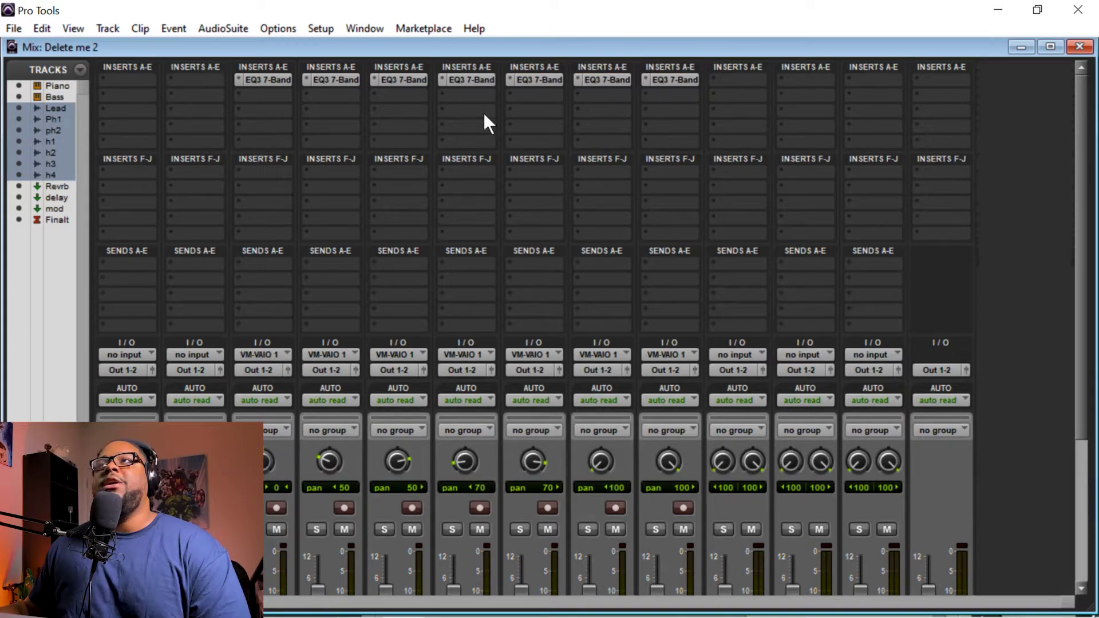
- Add a CLA-2A compressor on the Lead track's second insert
left_click(231, 94)
mouse_move(322, 123)
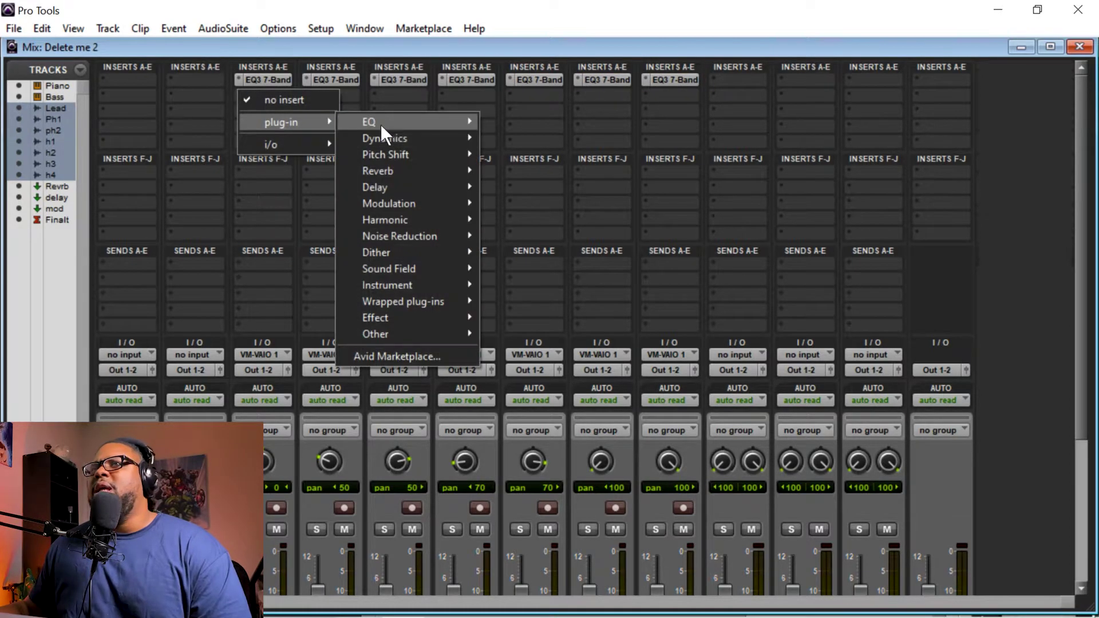
mouse_move(402, 141)
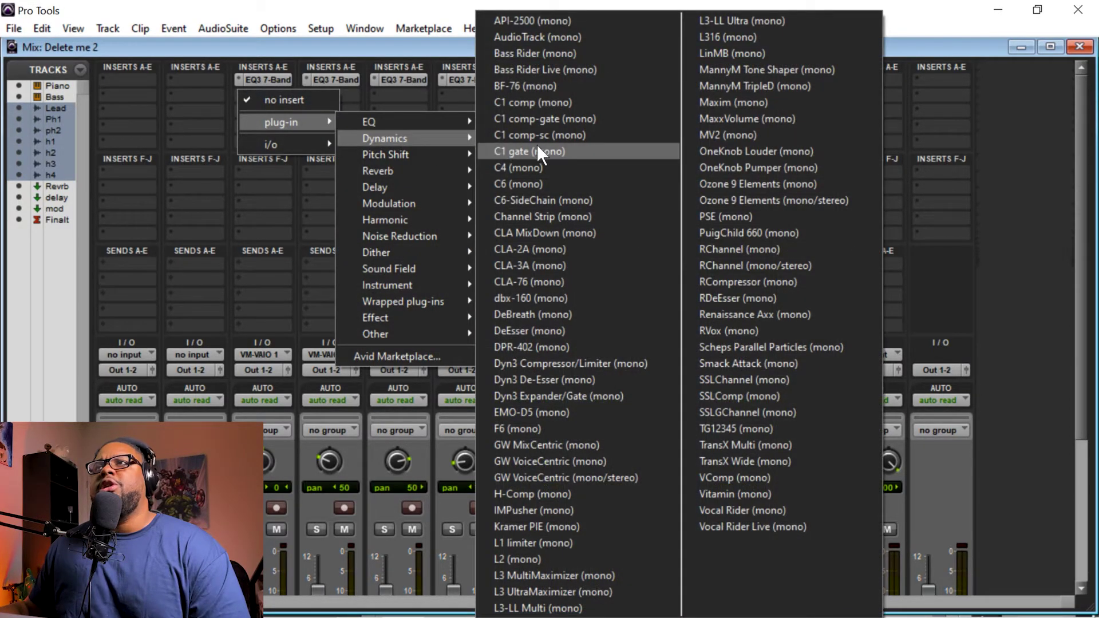
left_click(568, 253)
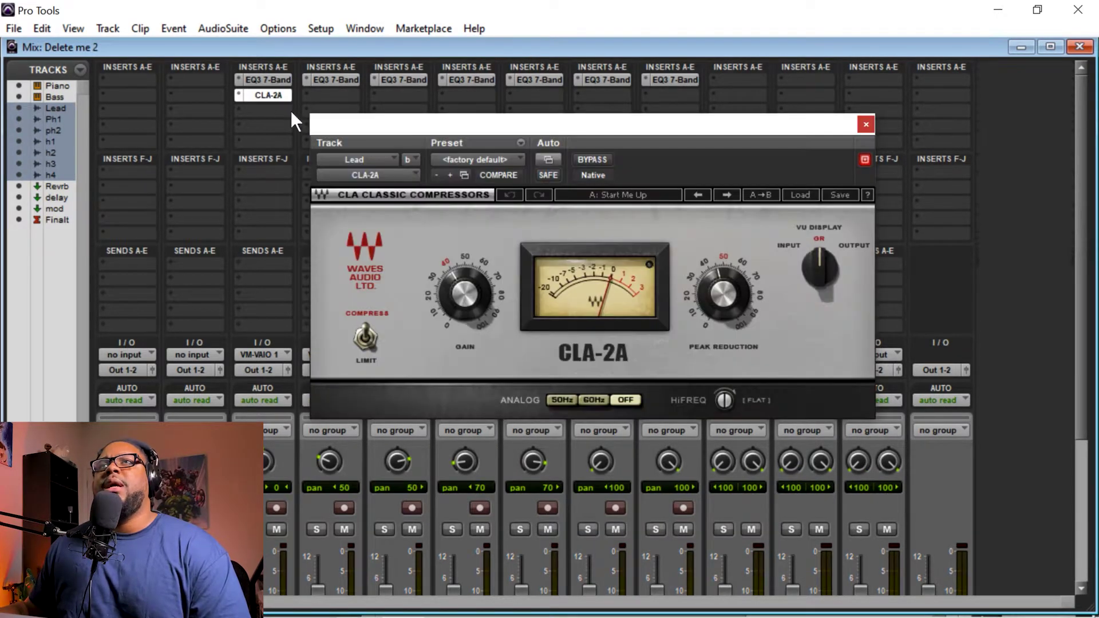
left_click(866, 125)
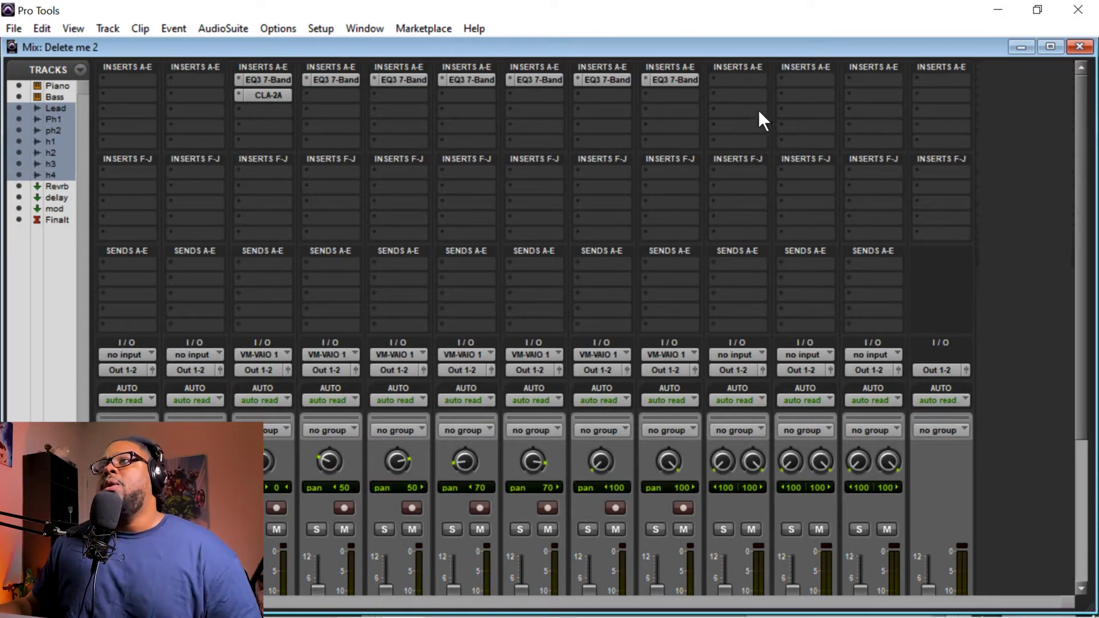
- Add an AIR Reverb on the Reverb aux track's first insert
left_click(713, 93)
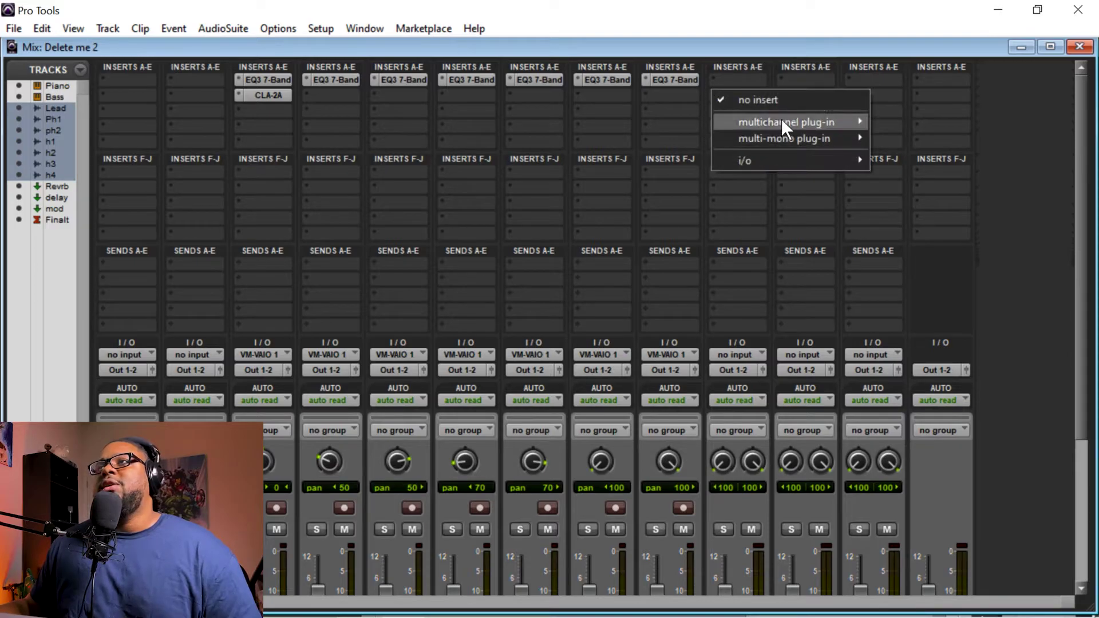
mouse_move(802, 122)
mouse_move(954, 174)
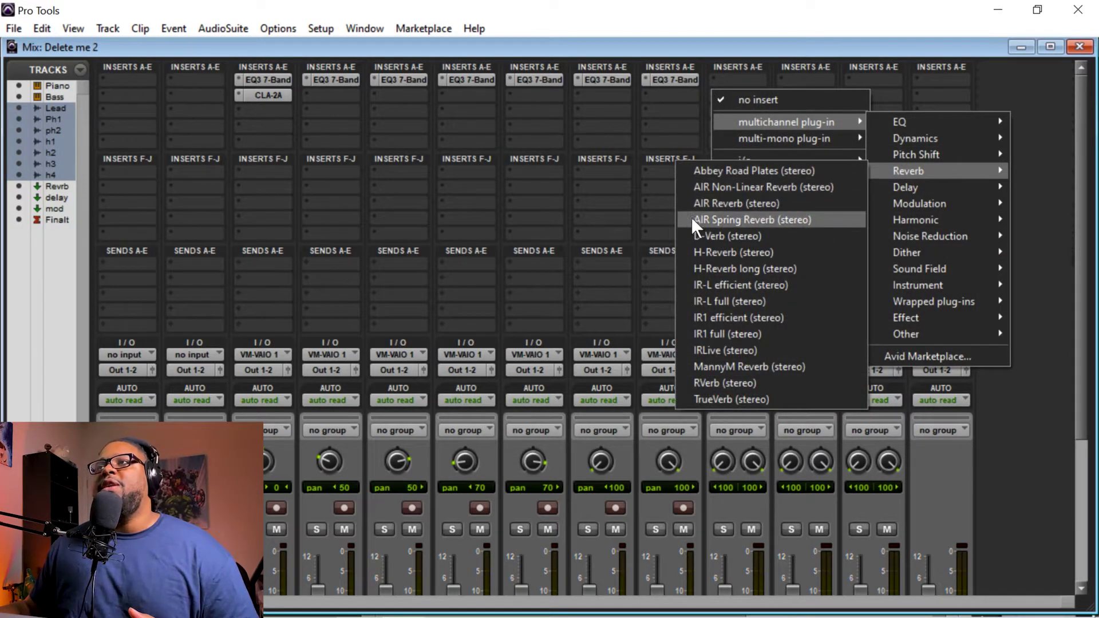
left_click(733, 204)
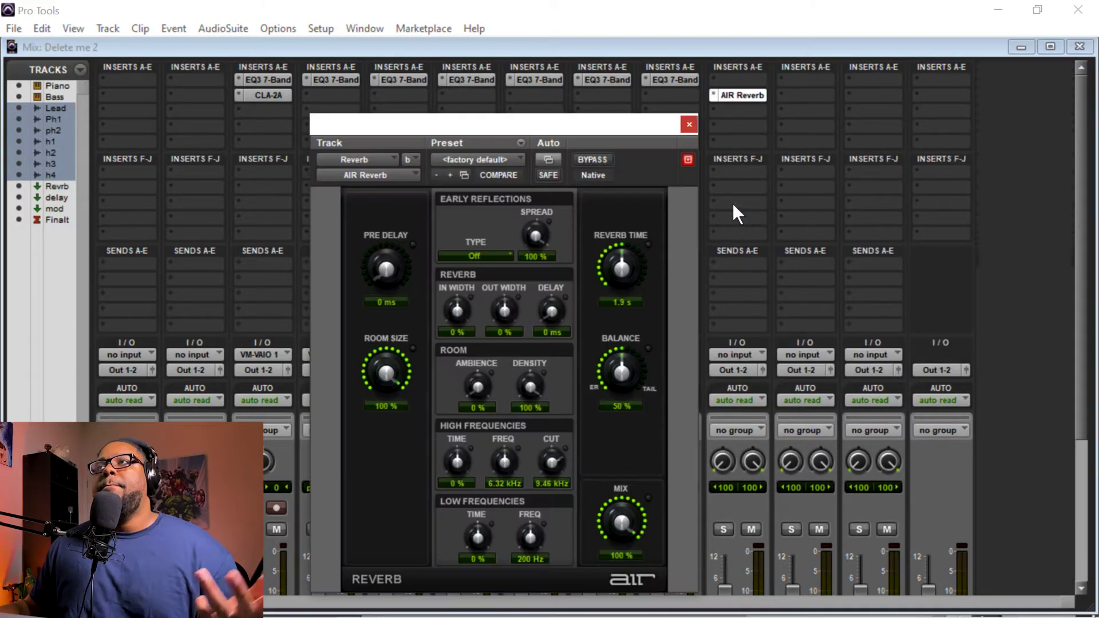
left_click(688, 125)
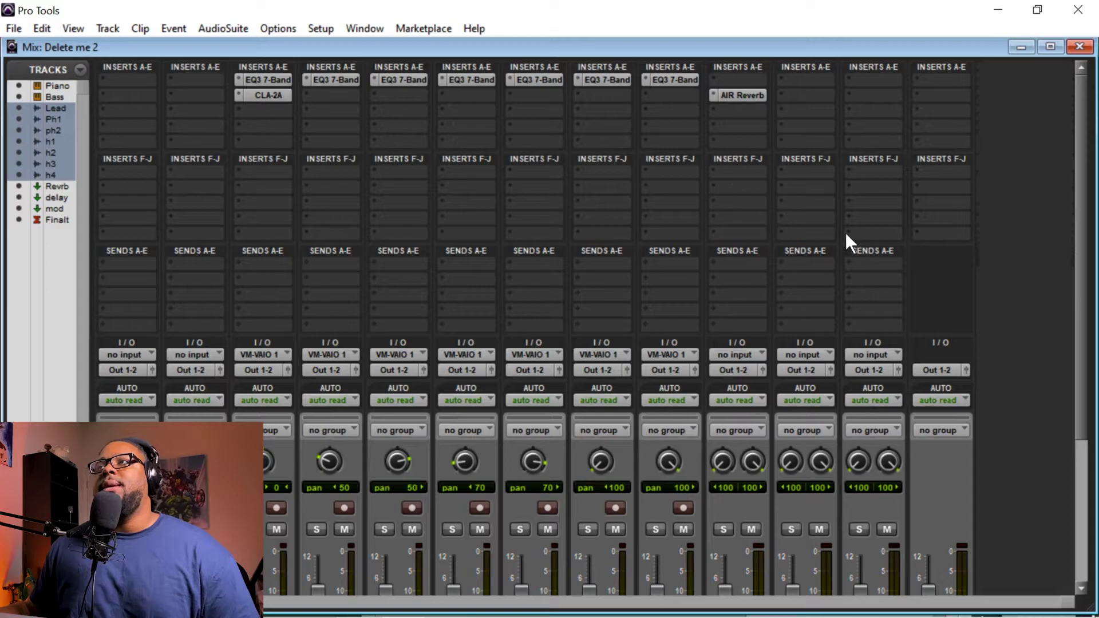
left_click(743, 355)
- Set the Reverb aux track's input to the Reverb (Stereo) bus
left_click(726, 353)
left_click(726, 353)
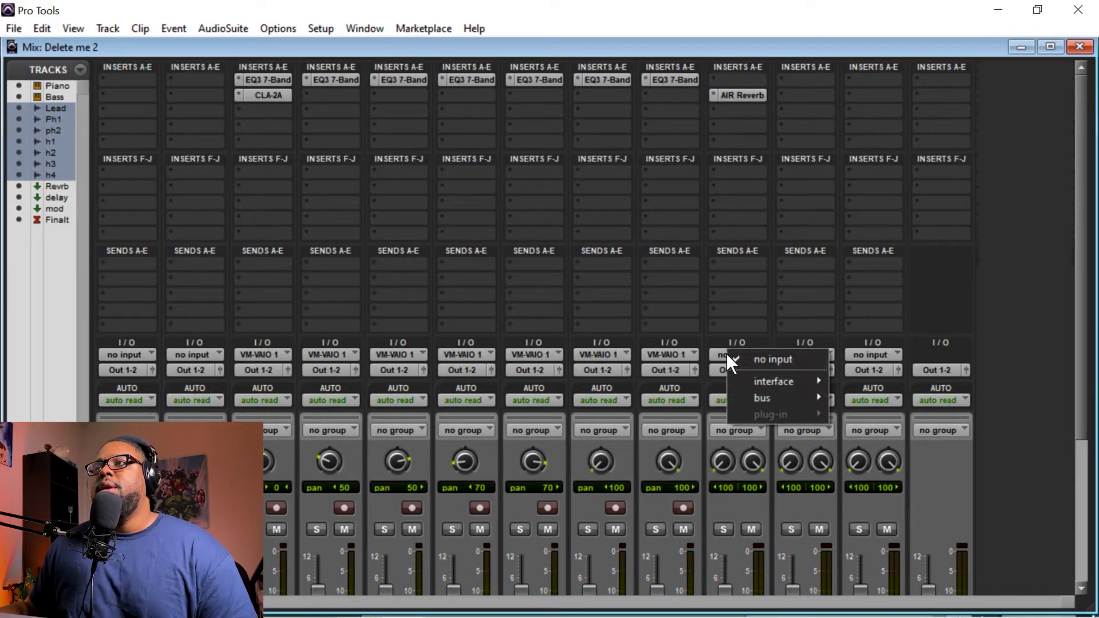
mouse_move(740, 378)
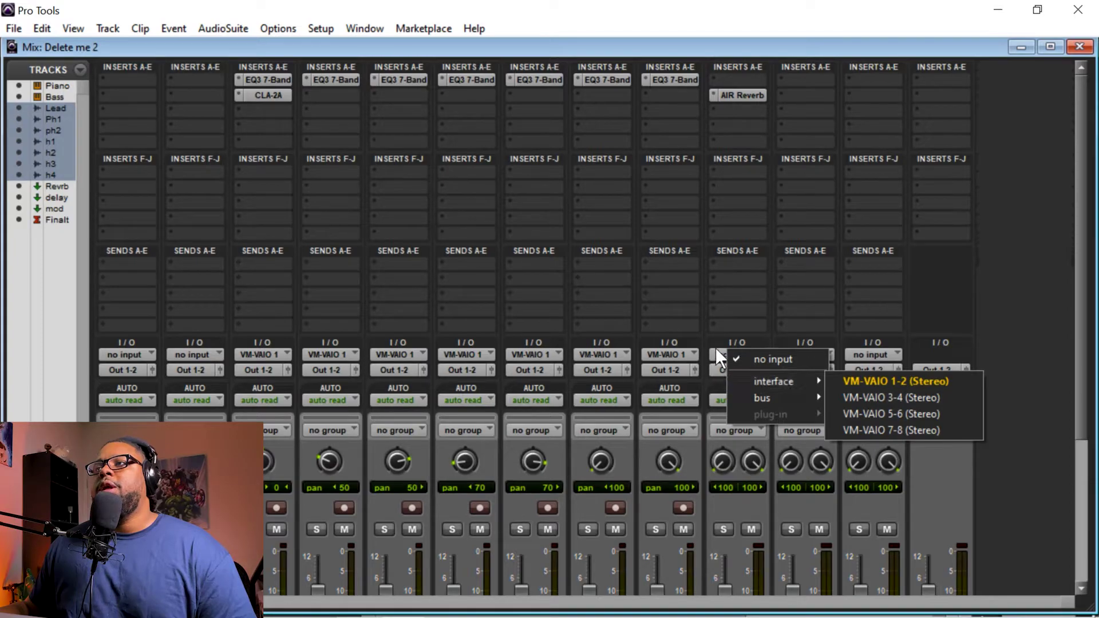
mouse_move(774, 397)
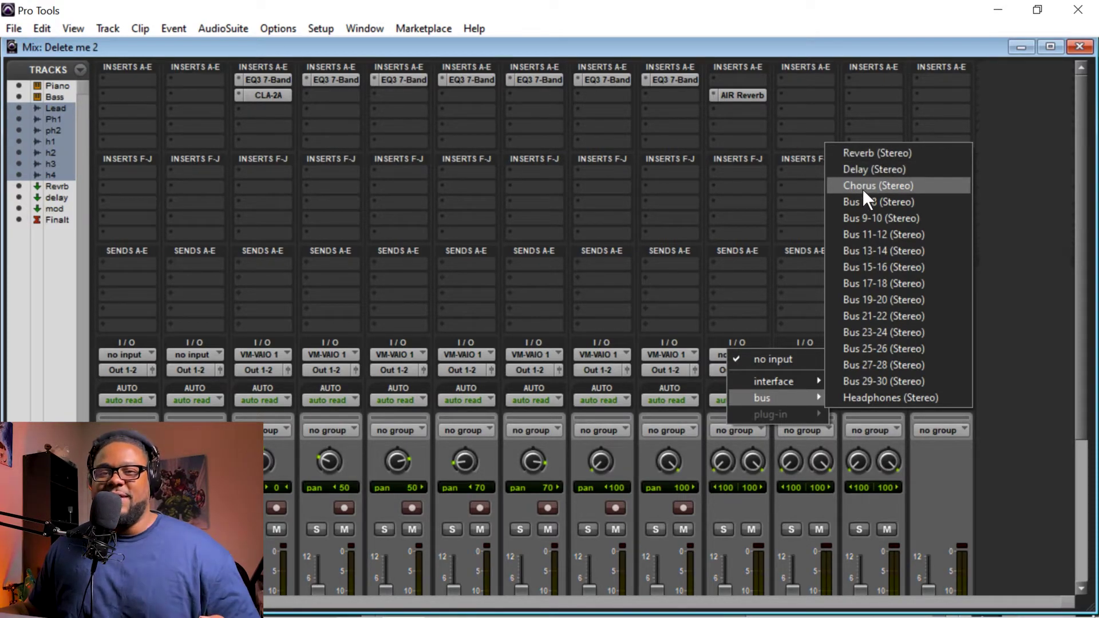
left_click(871, 152)
left_click_drag(1081, 216, 1070, 148)
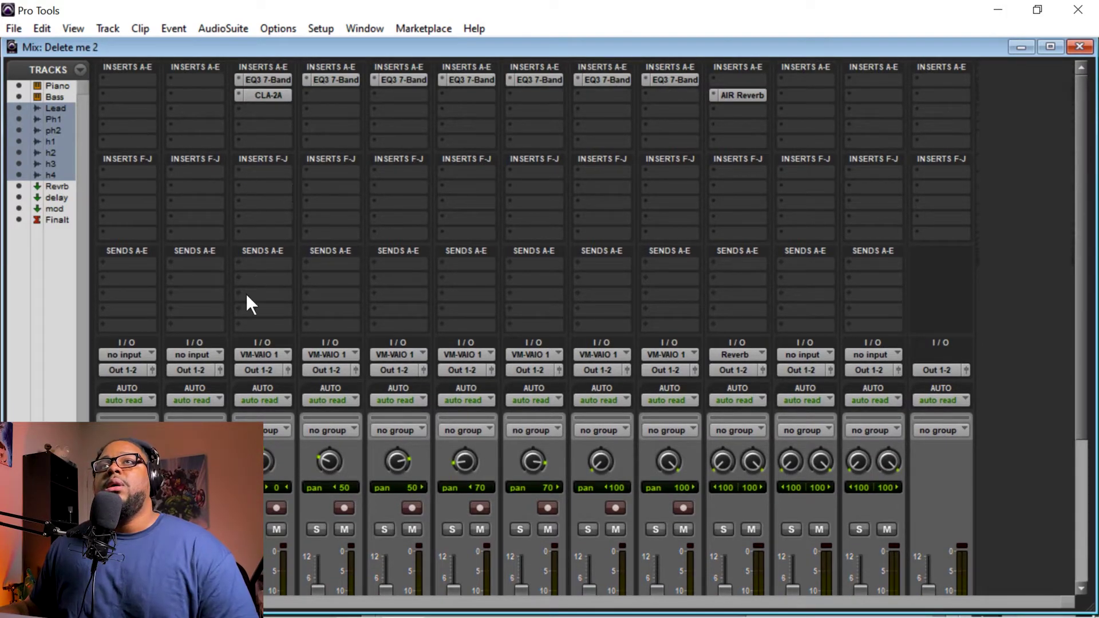
left_click(235, 260)
- Route Lead's Send A to the Reverb (Stereo) bus and close the send window
mouse_move(293, 309)
left_click(225, 219)
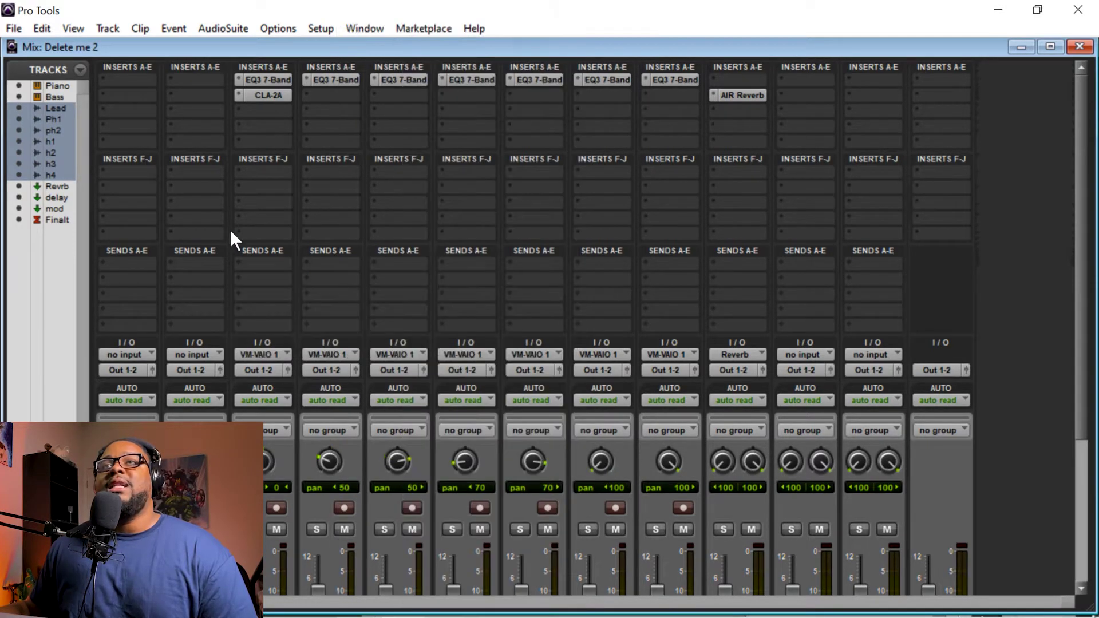
left_click(234, 266)
mouse_move(260, 311)
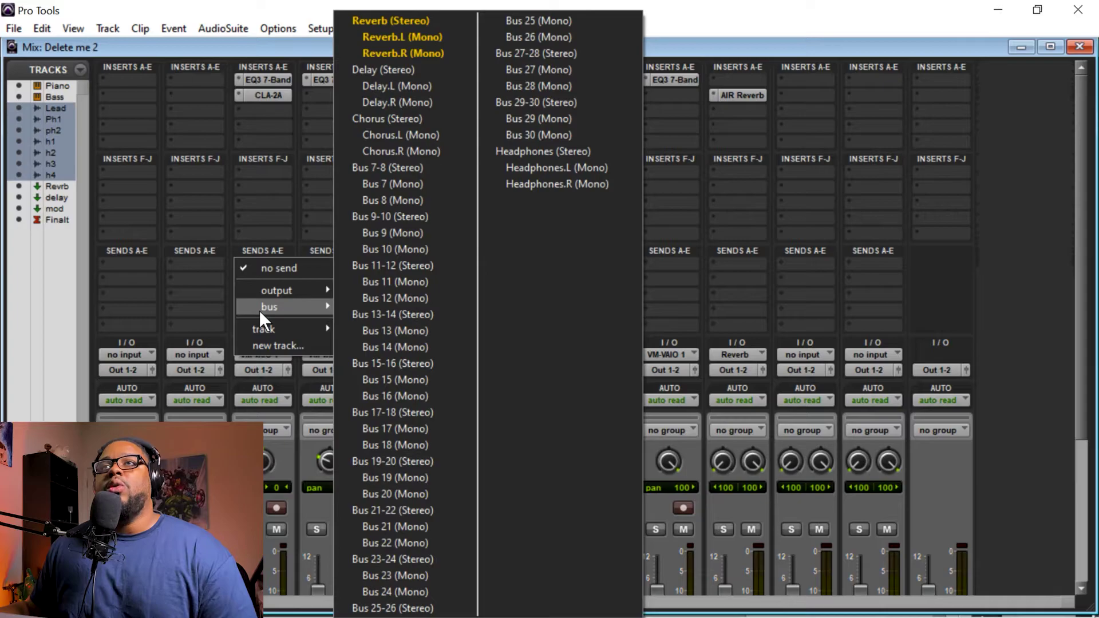
left_click(235, 217)
left_click(238, 263)
mouse_move(283, 319)
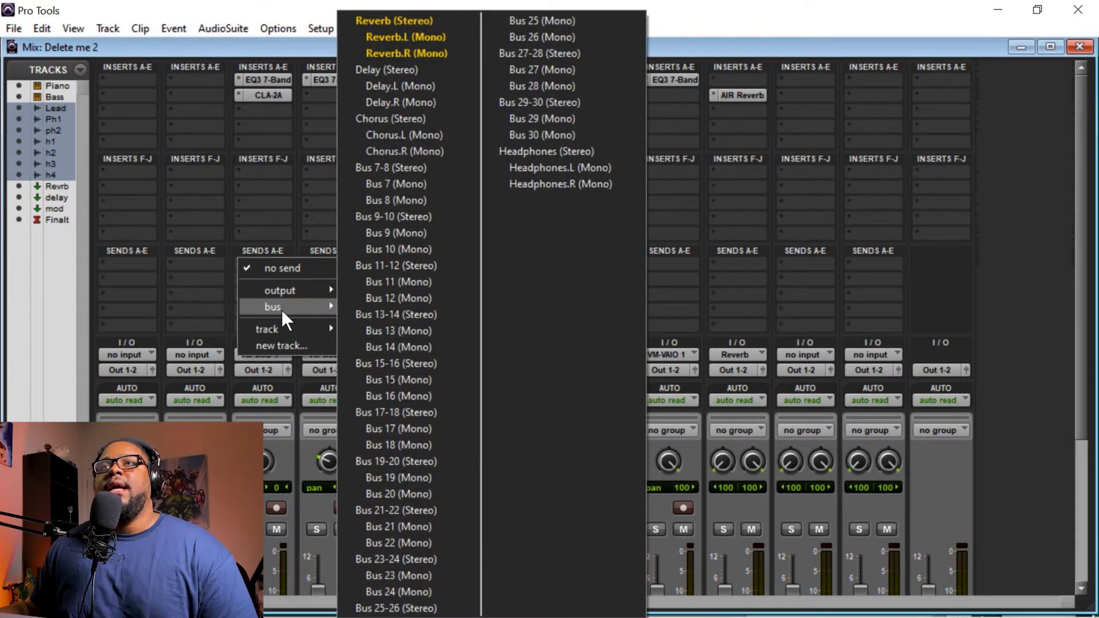
left_click(396, 25)
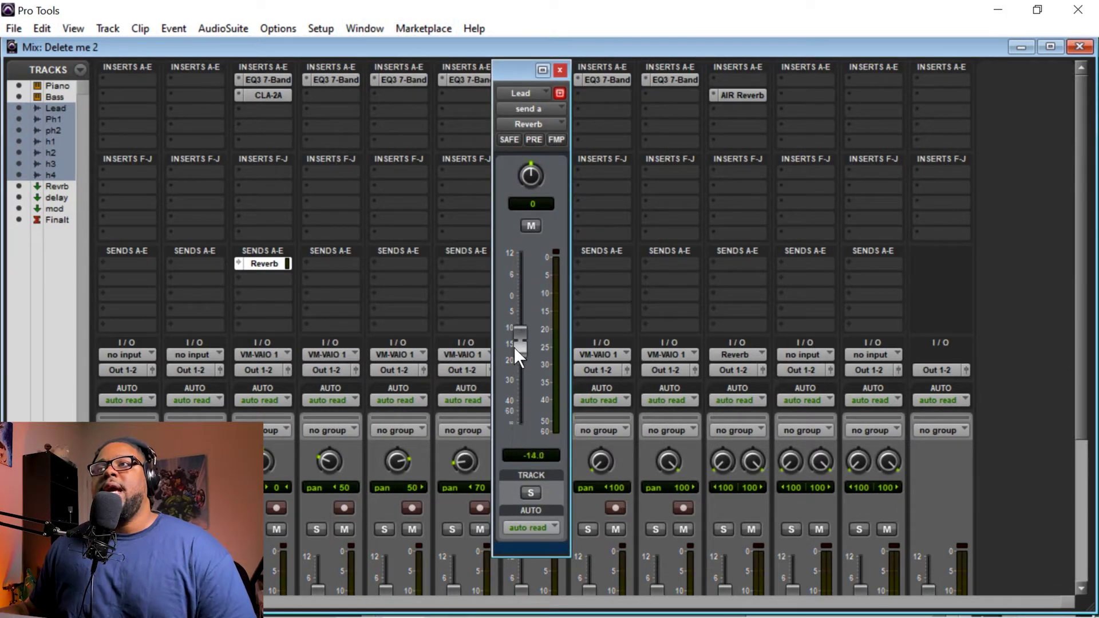
left_click(560, 70)
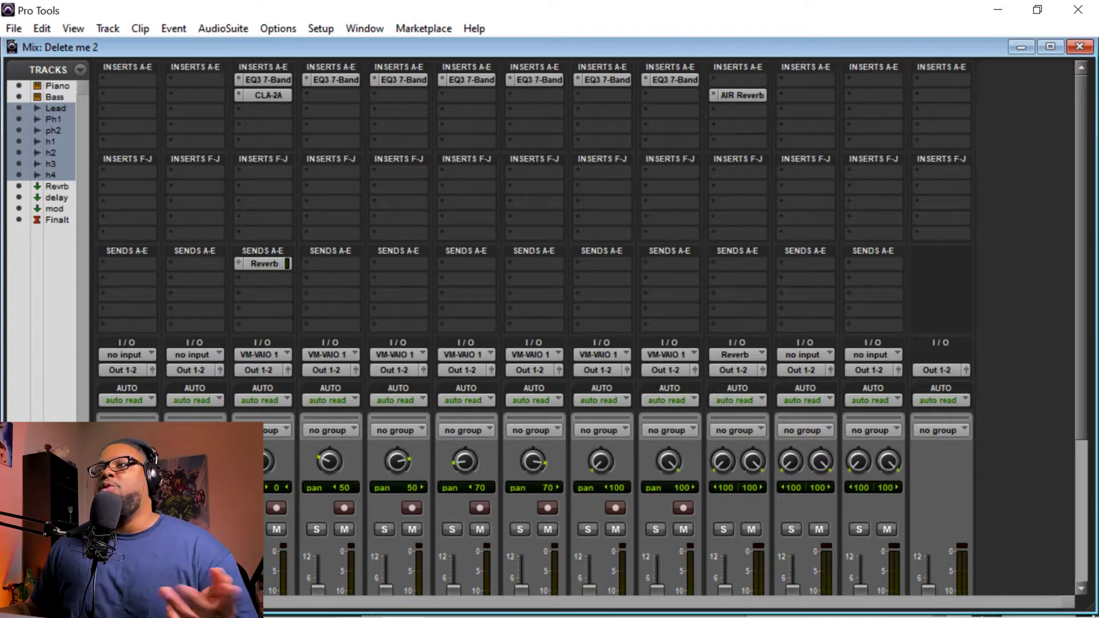
- Return to the Edit window showing the session timeline
left_click_drag(1084, 246, 1064, 432)
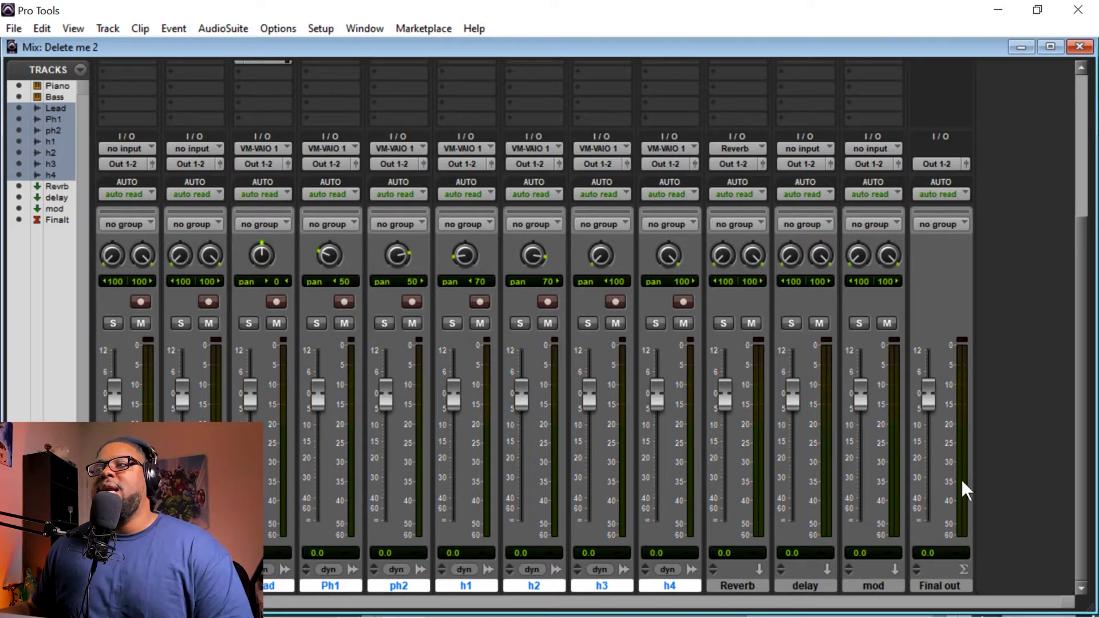
scroll(1022, 400, "up", 3)
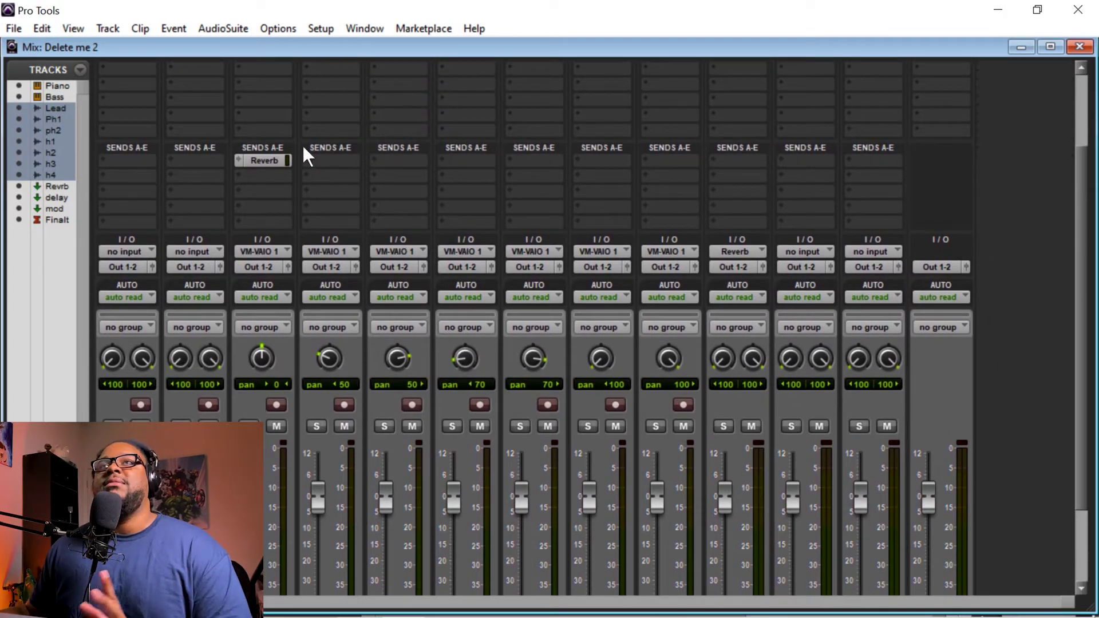
scroll(976, 233, "up", 2)
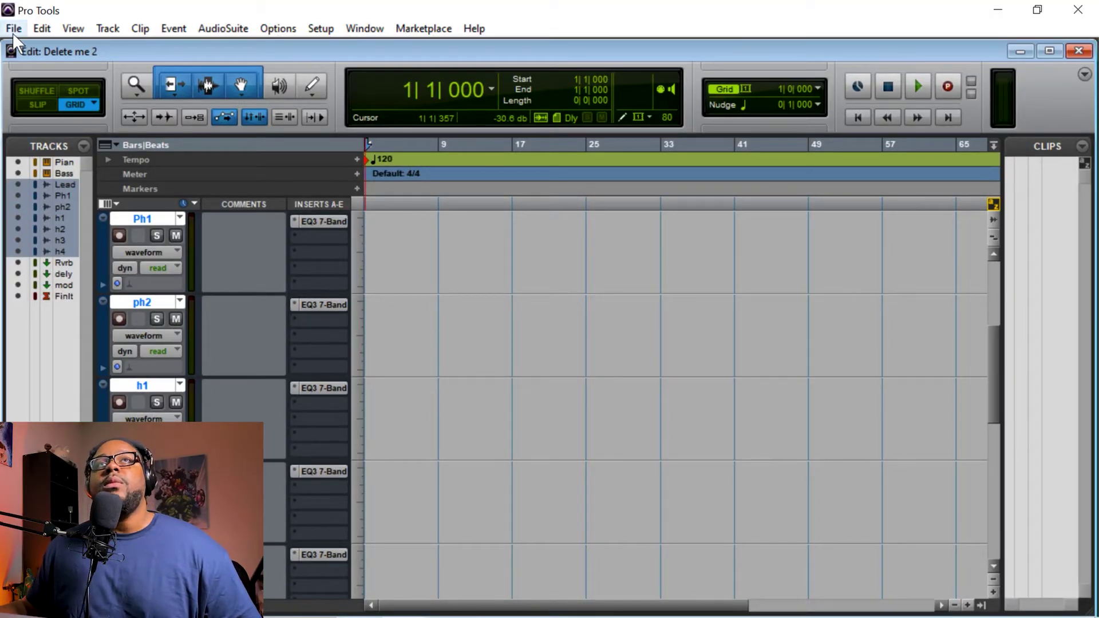
- Start Save As Template and type a new 'Voc Hot' name in the template dialog
left_click(13, 30)
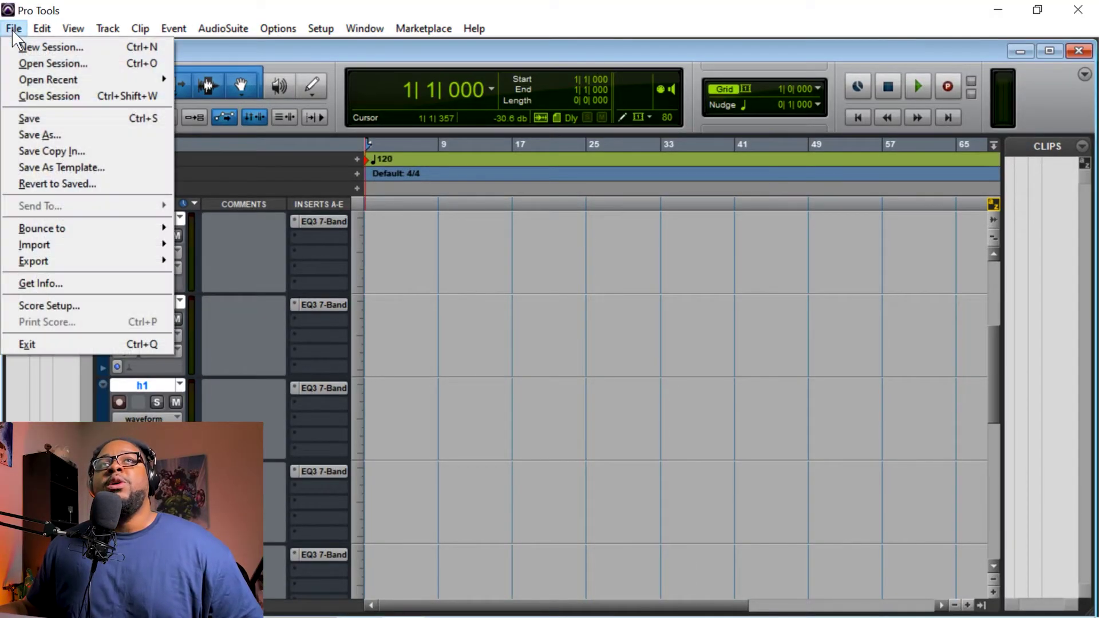
left_click(118, 168)
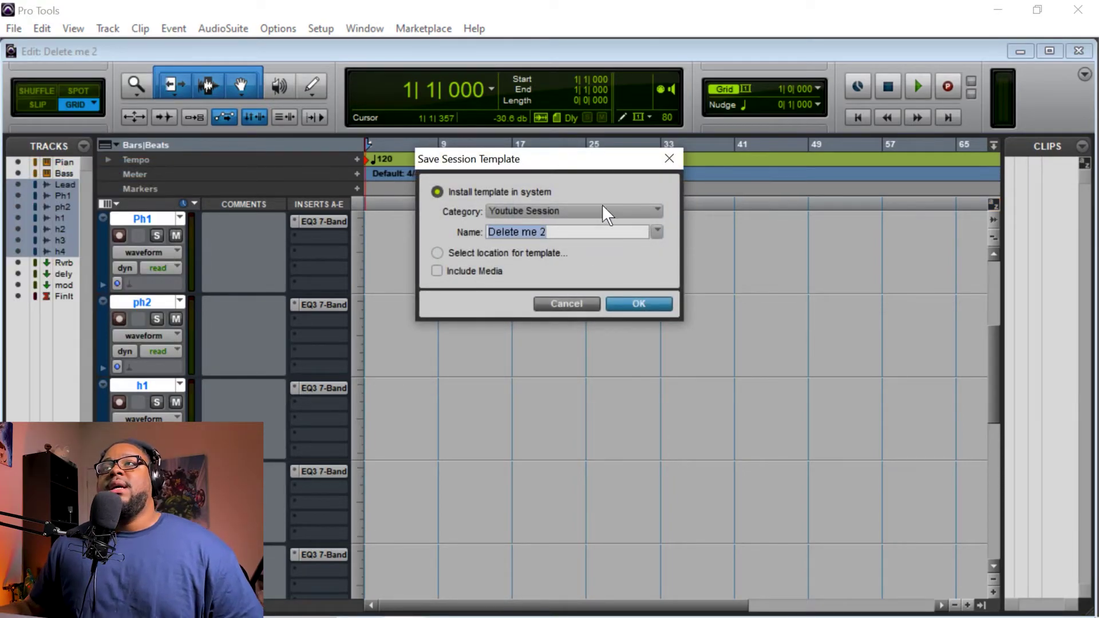
left_click(631, 210)
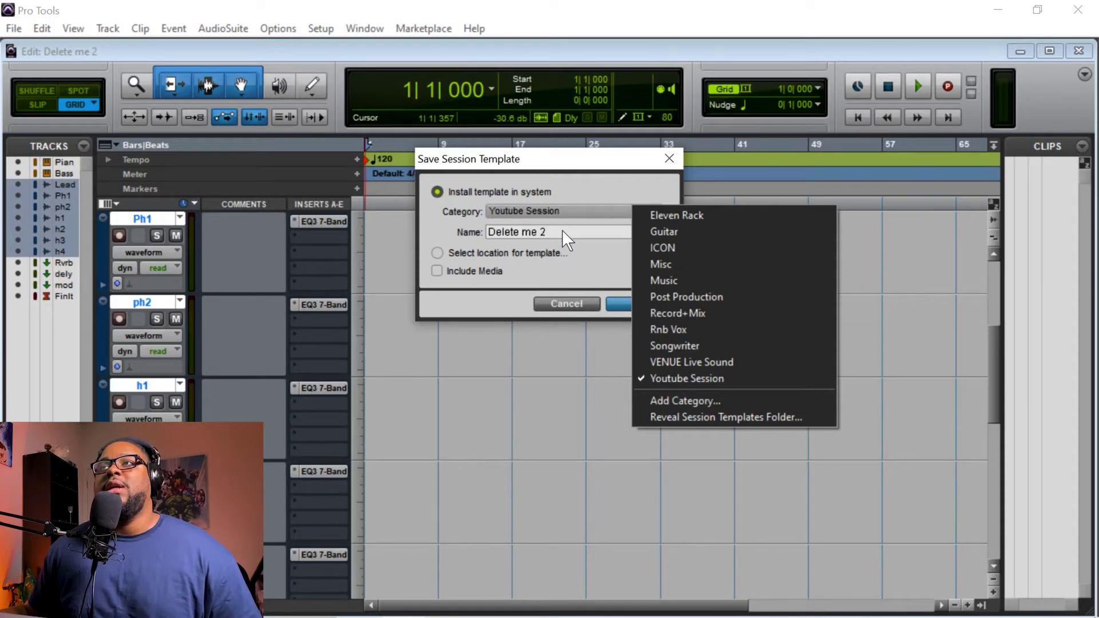
left_click(570, 253)
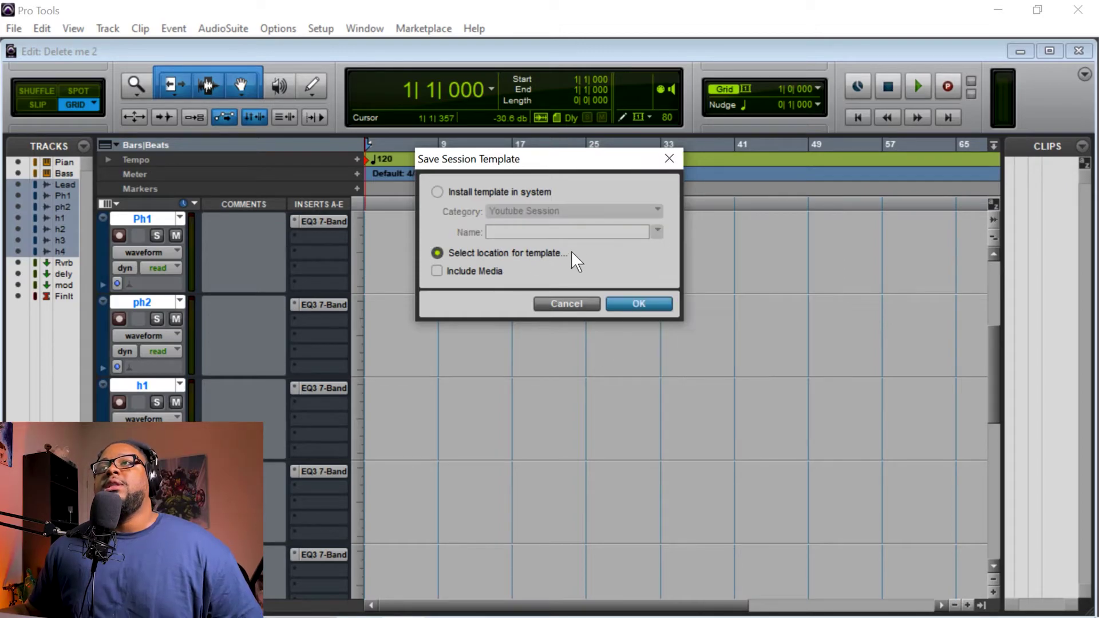
left_click(440, 191)
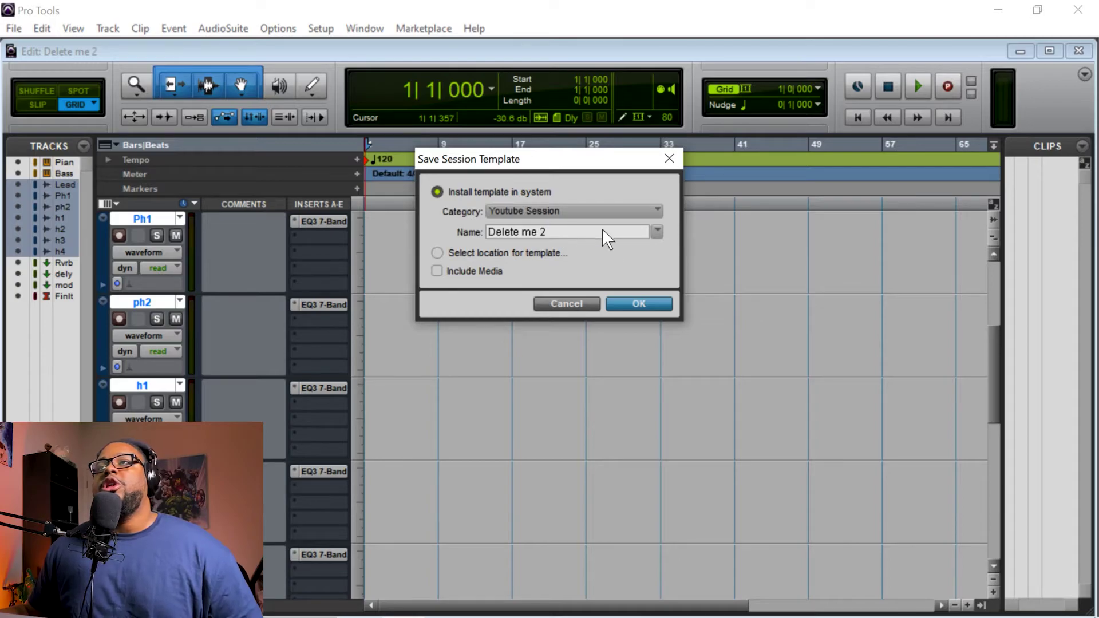
left_click(656, 230)
key("Escape")
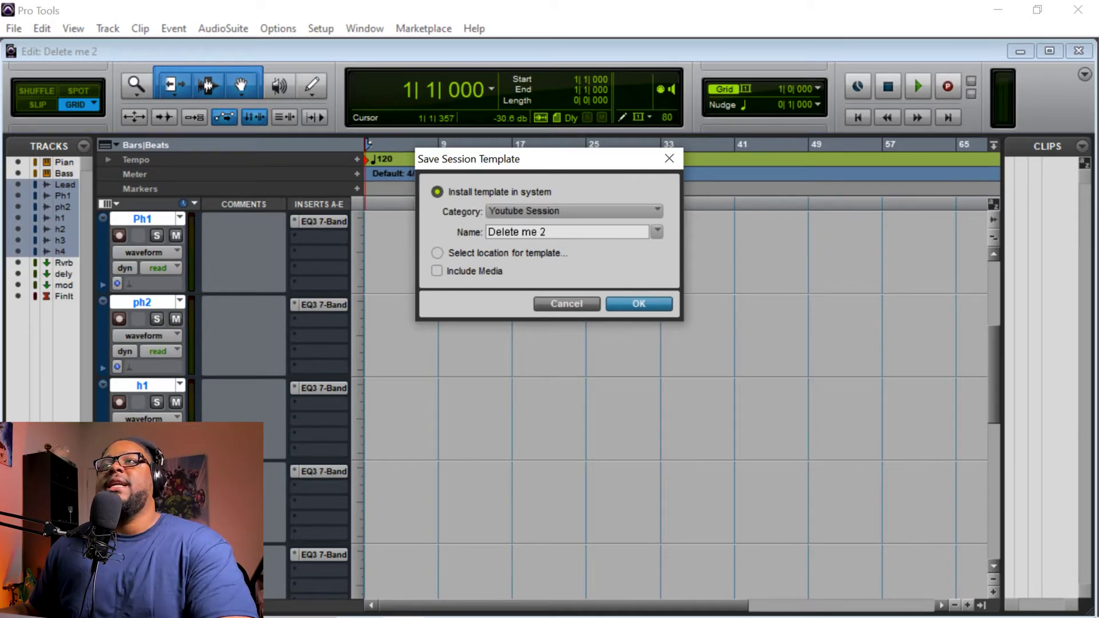
key("ctrl+a")
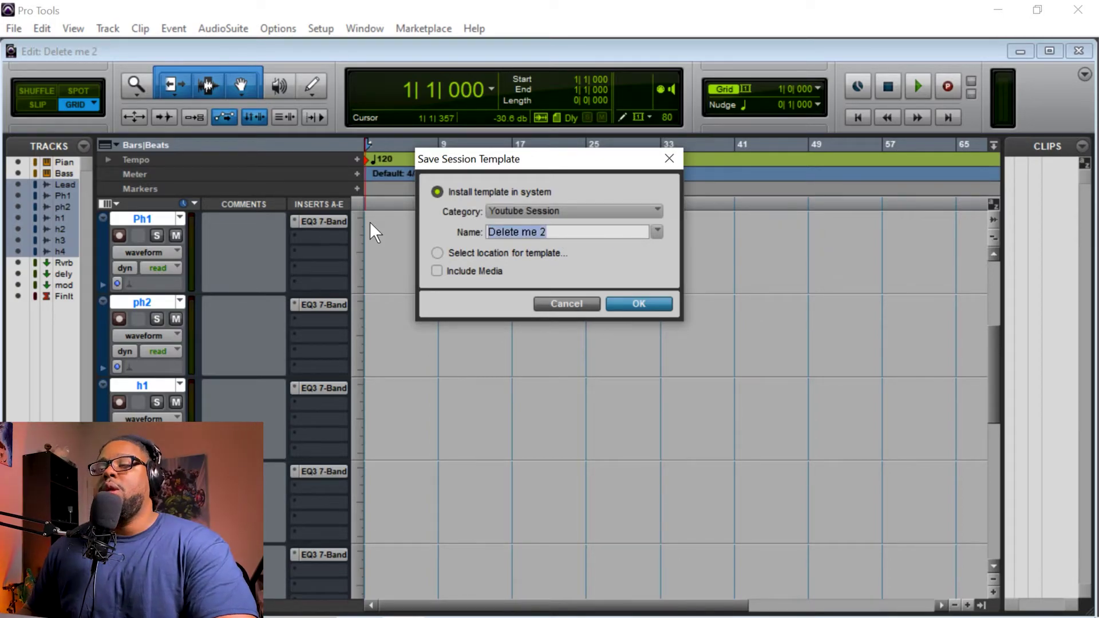
type("Voc")
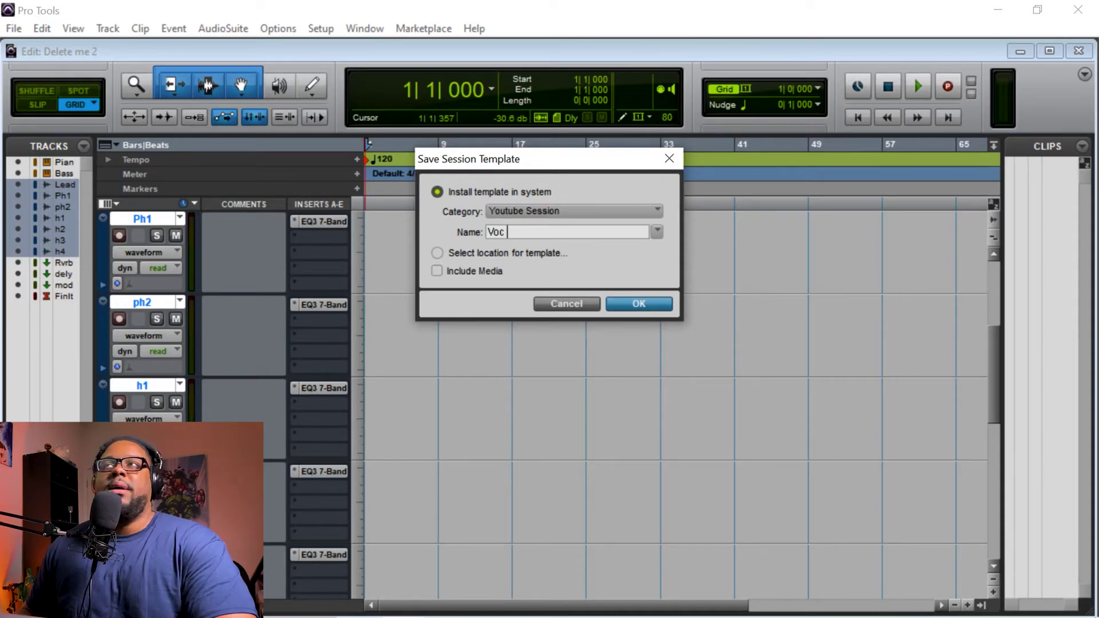
type(" HOt")
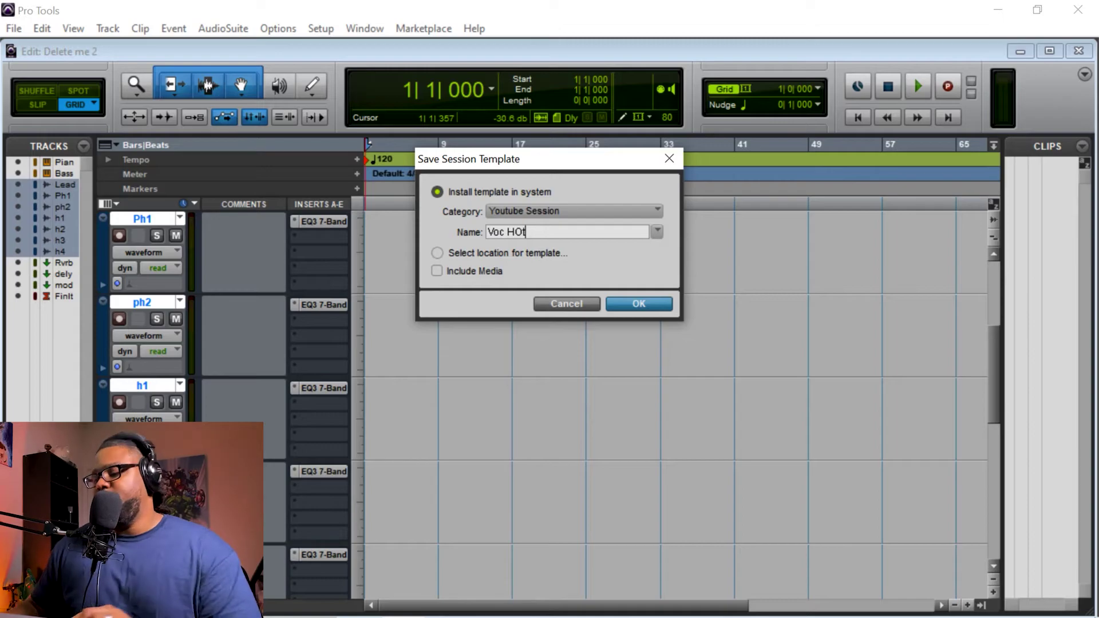
key("BackSpace")
key("BackSpace")
type("otr")
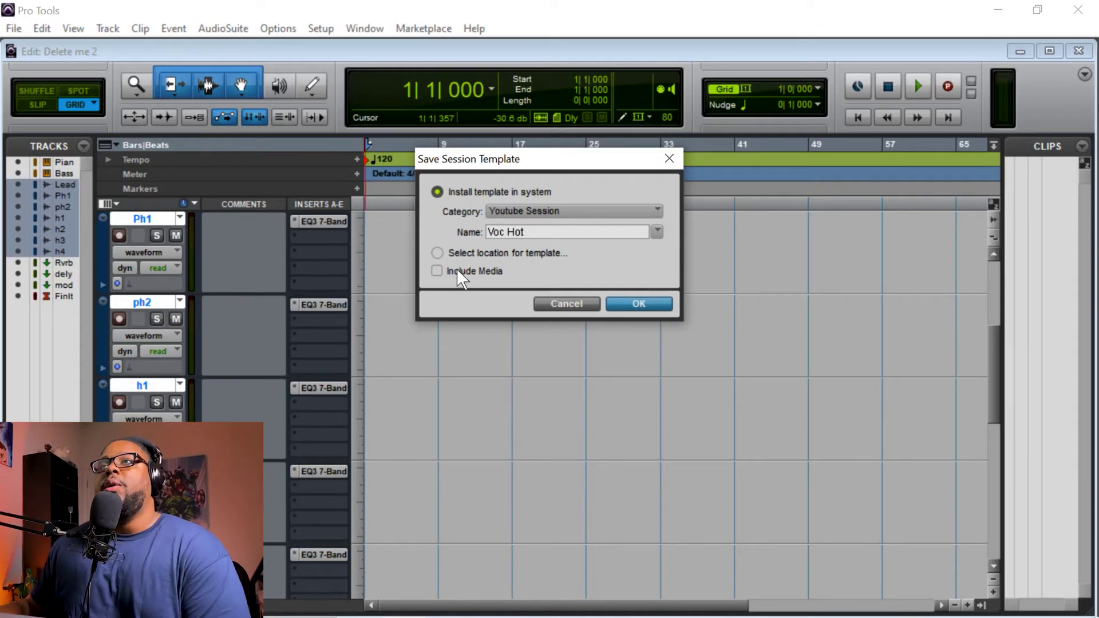
- Choose Select location for template, without media, and save the file as 'Voc hot'
left_click(438, 252)
left_click(437, 271)
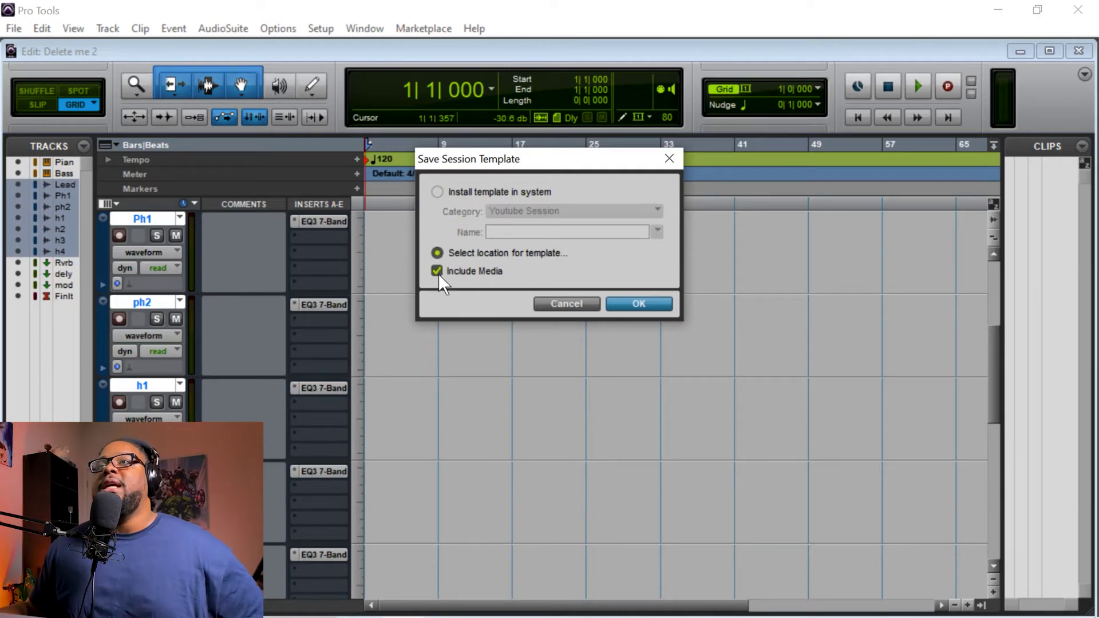
left_click(438, 271)
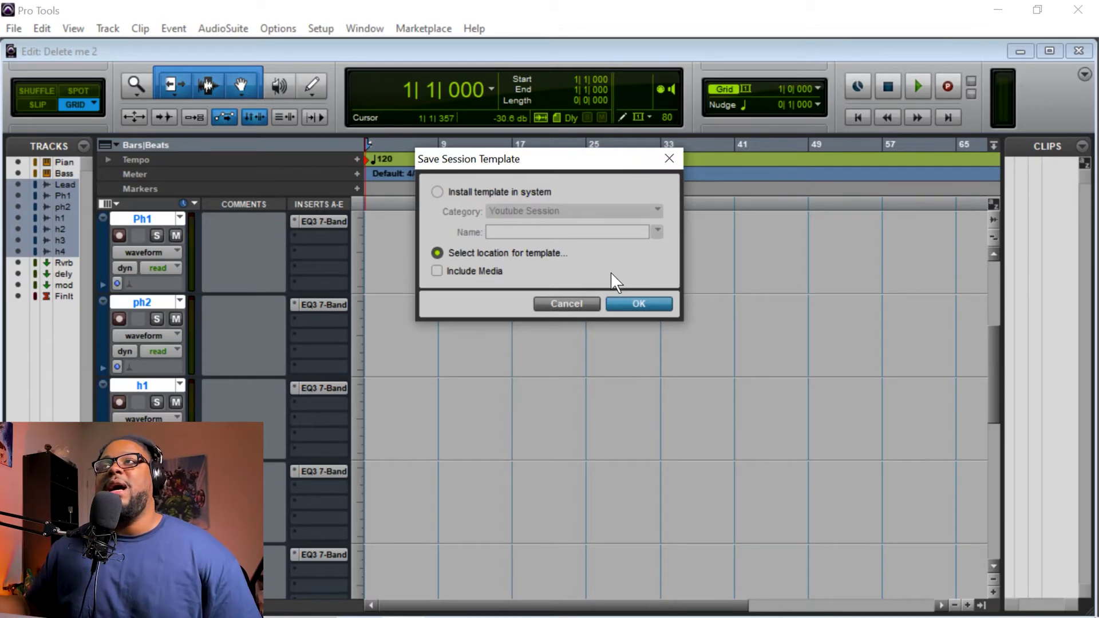
left_click(638, 304)
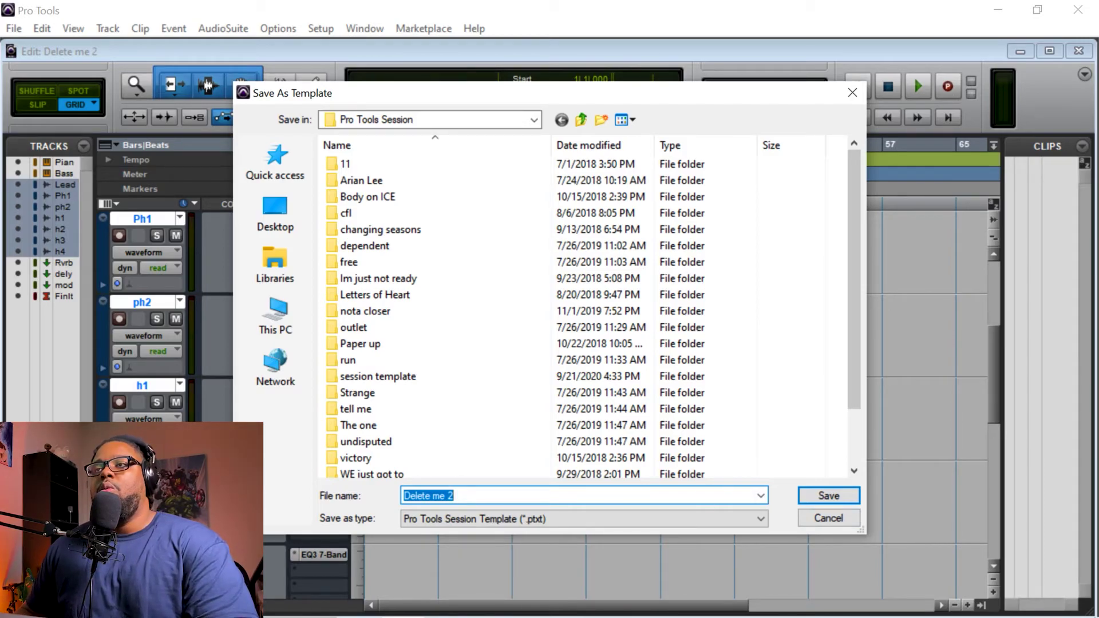
type("Voc hot")
key("Return")
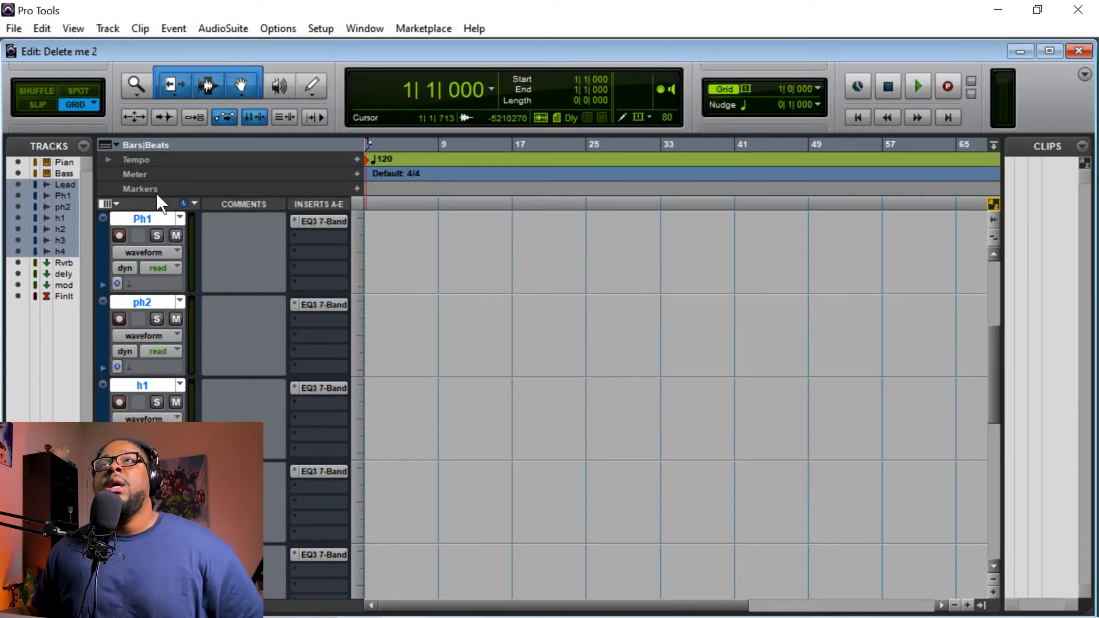
- Browse the template categories under New Session's Create from Template, then cancel
left_click(15, 29)
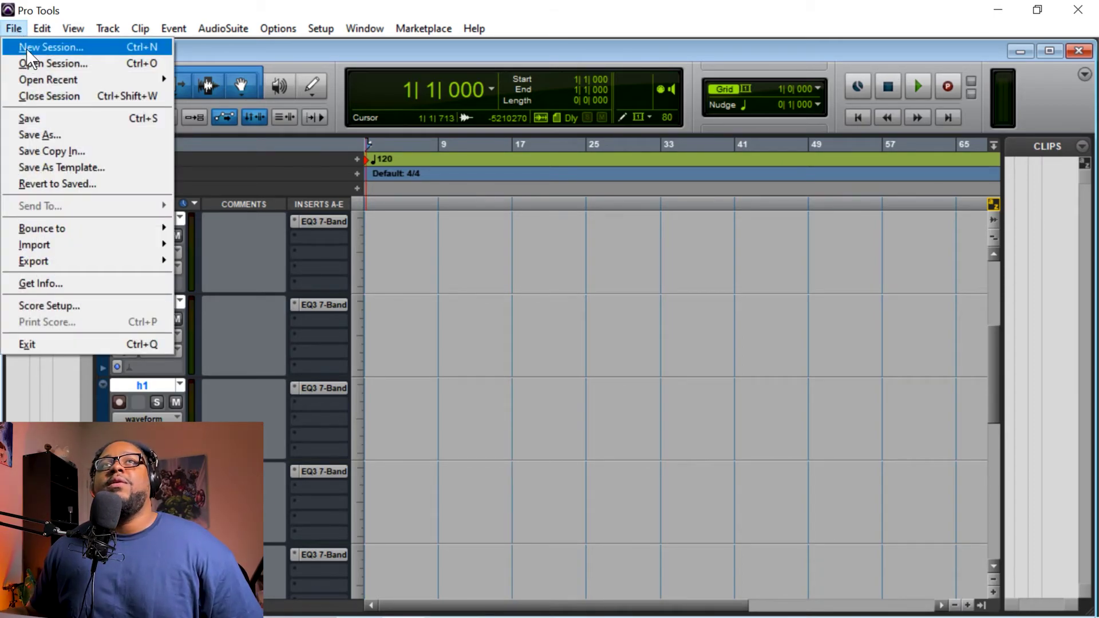
left_click(27, 48)
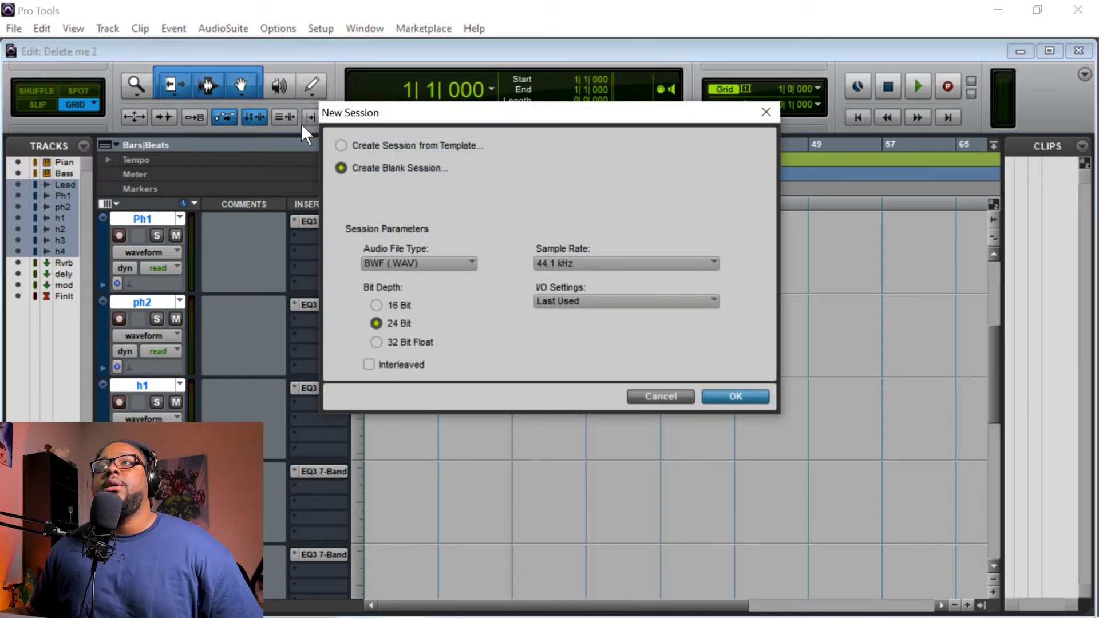
left_click(342, 146)
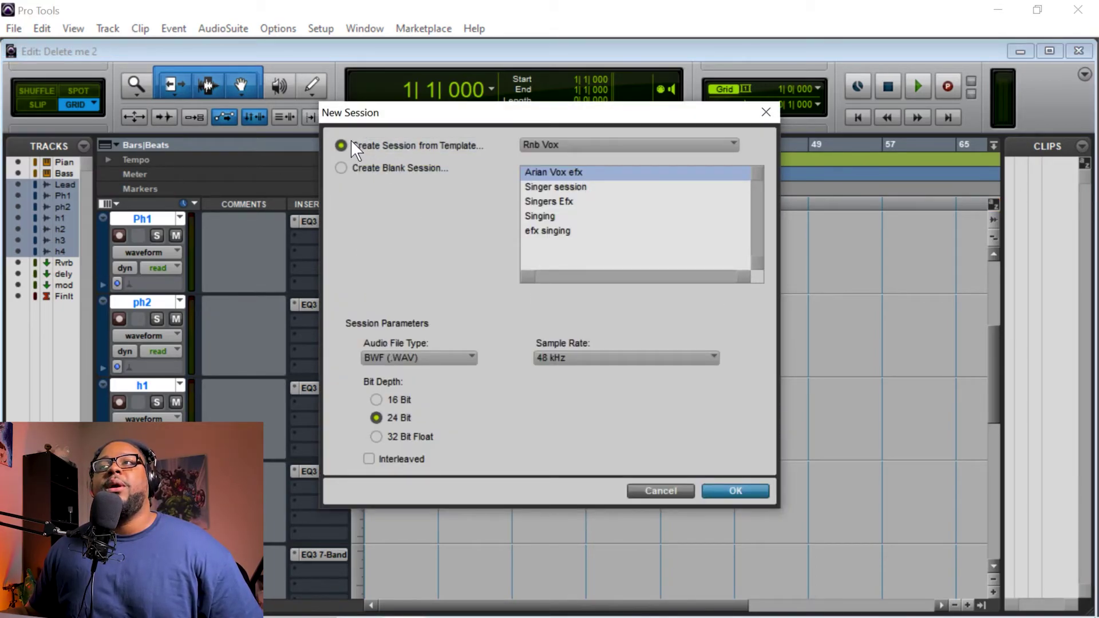
left_click(621, 146)
key("Escape")
key("Escape")
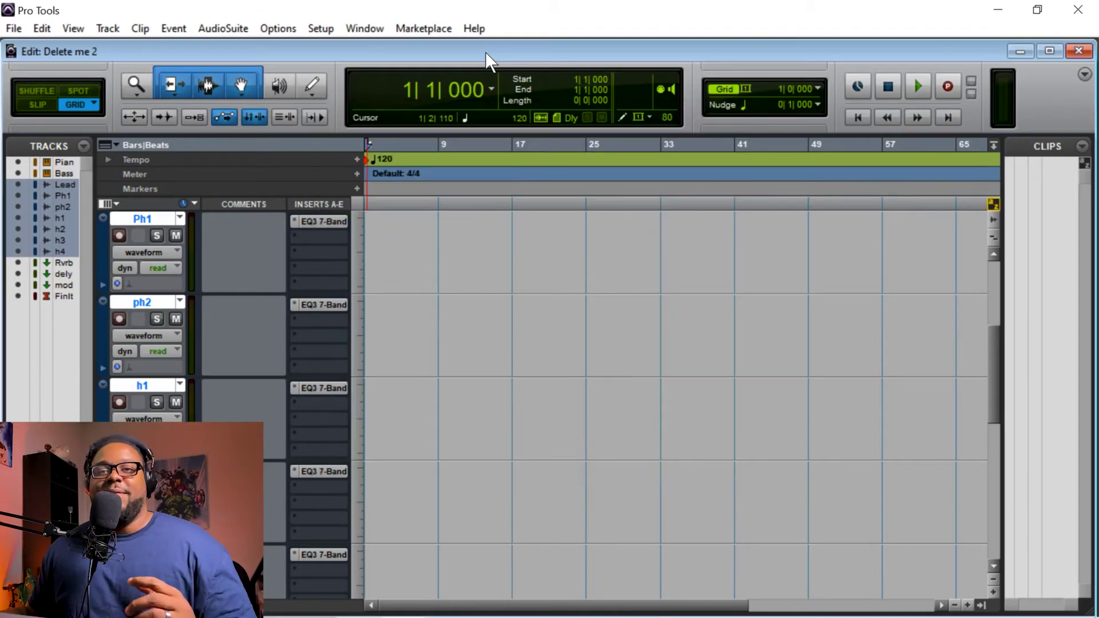
left_click(13, 29)
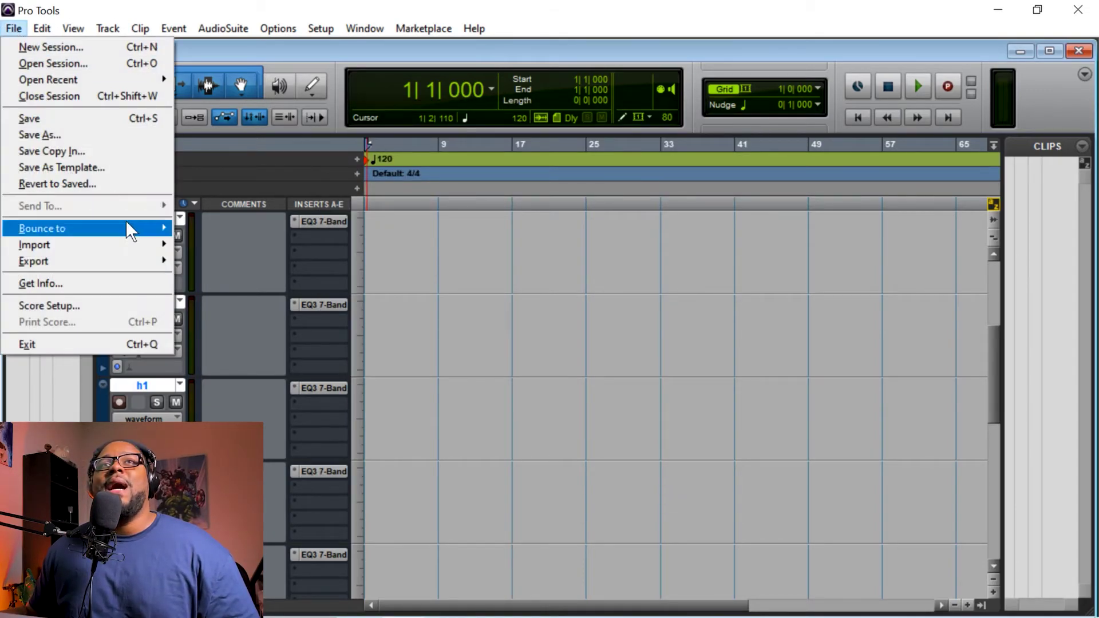
- Begin saving the session as a template and add a new 'Voc Hotness' template category
left_click(97, 166)
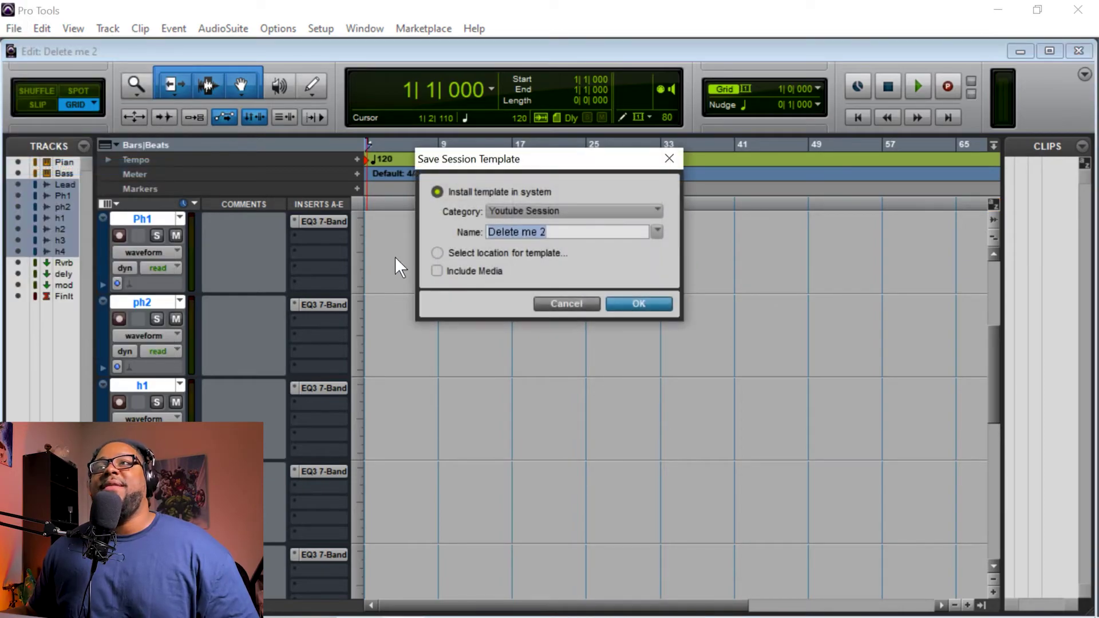
left_click(627, 210)
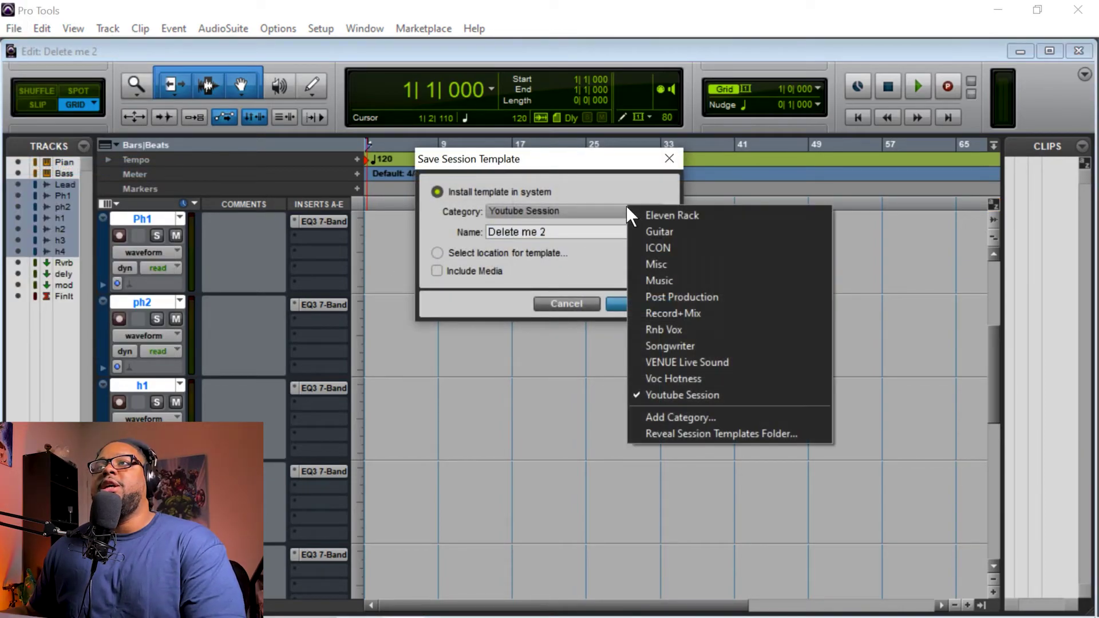
left_click(715, 417)
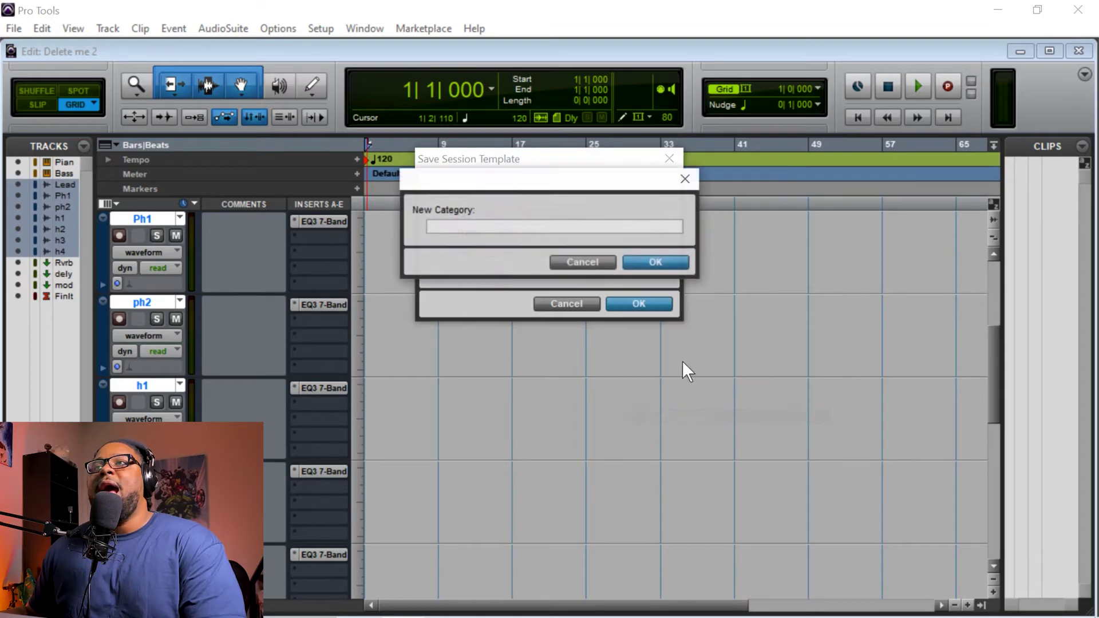
type("Voc Hont")
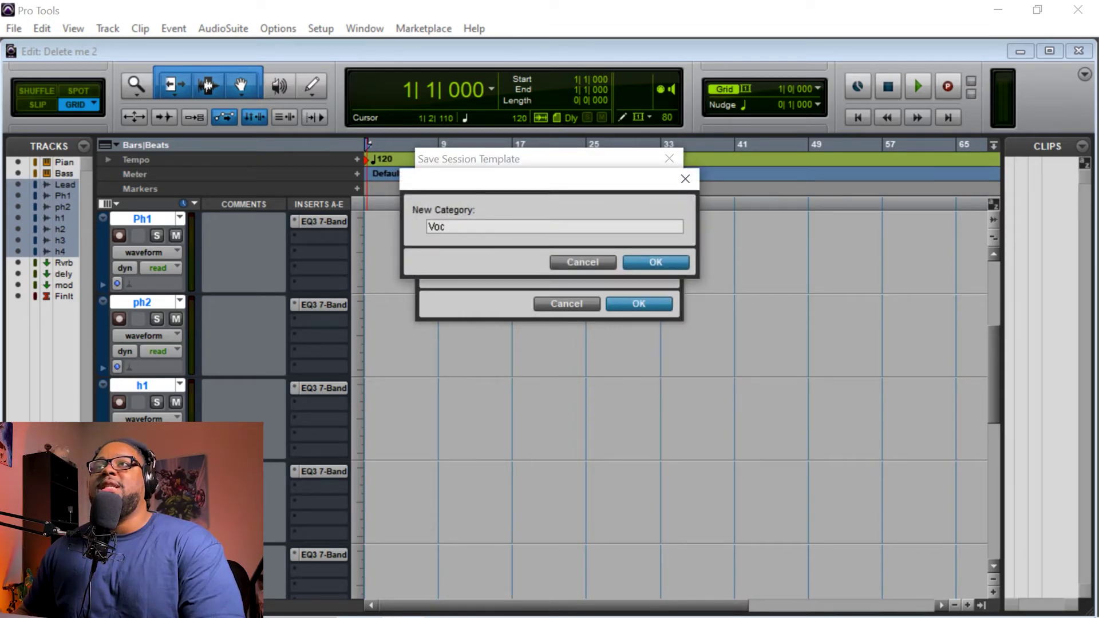
key("BackSpace")
type("tness")
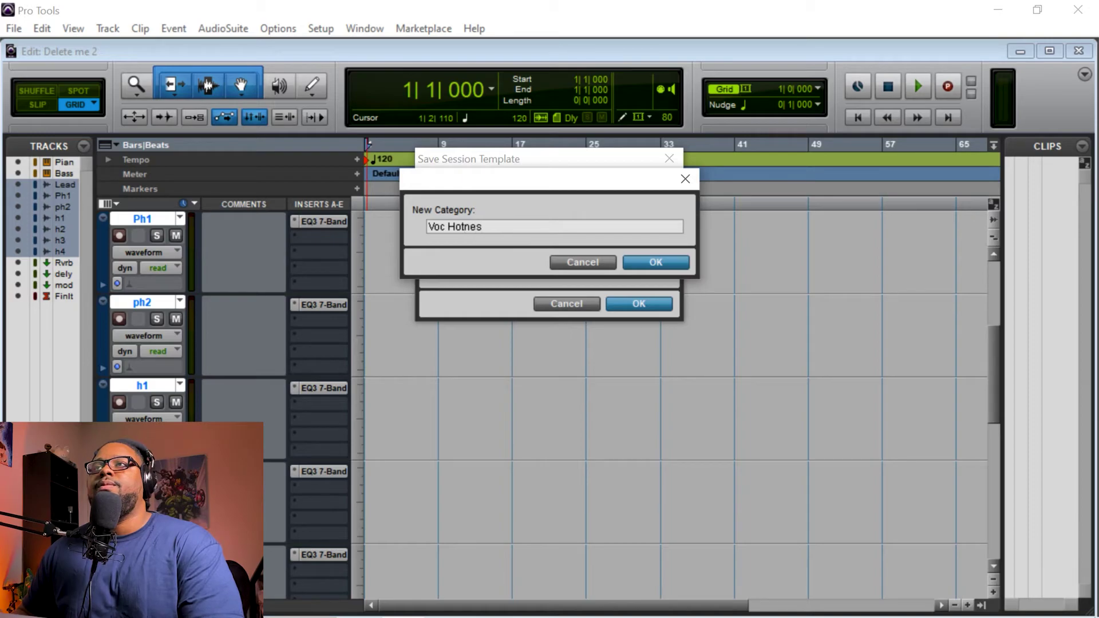
key("Return")
left_click(607, 212)
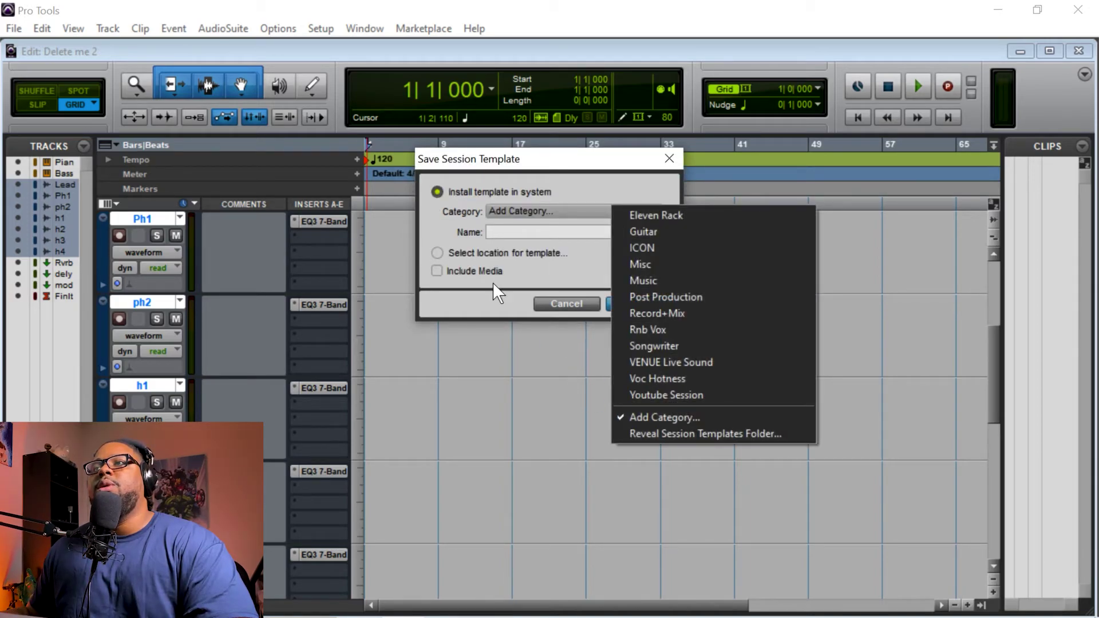
left_click(534, 262)
- Install the template as 'Beawt' under the Voc Hotness category
left_click(572, 211)
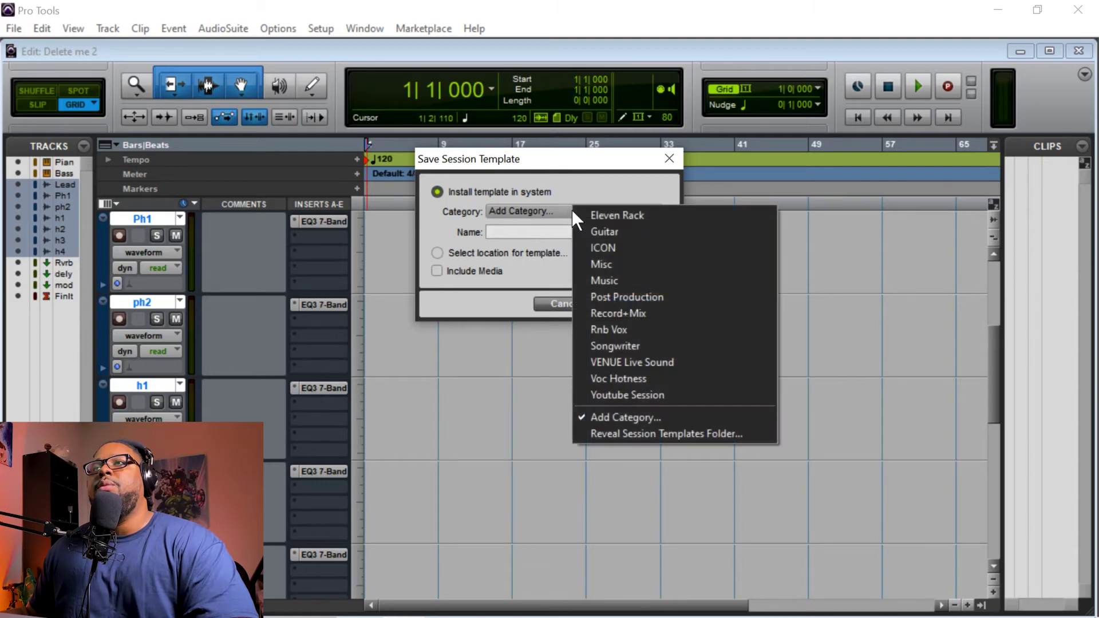
left_click(653, 372)
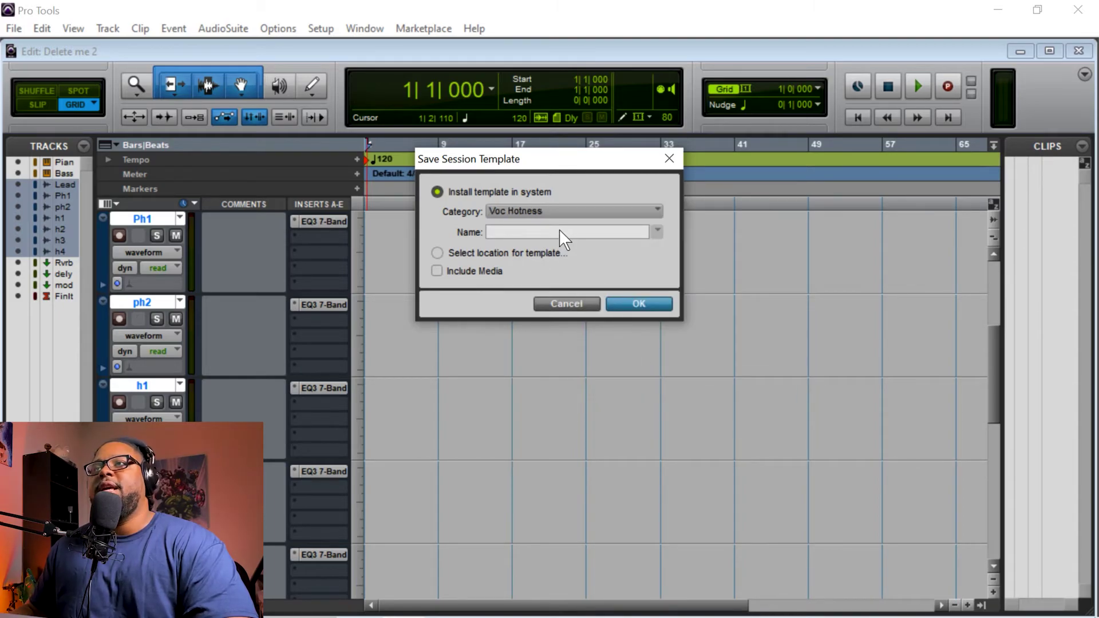
type("Beawt")
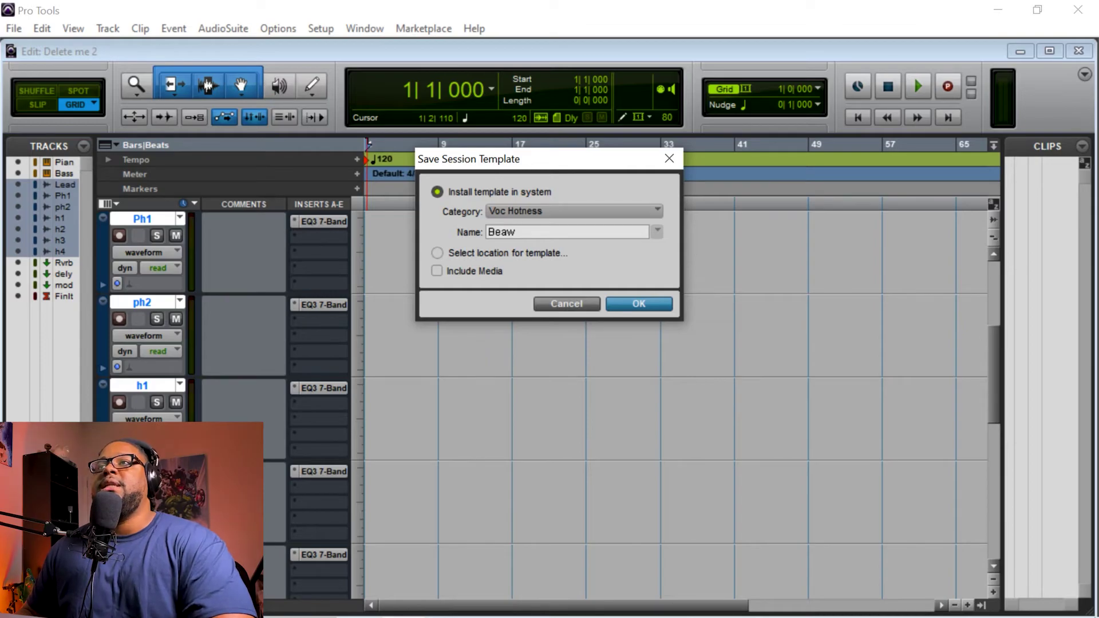
key("Return")
- Place the insertion point at bar 21 in the Edit window
left_click(560, 232)
right_click(560, 231)
left_click(13, 28)
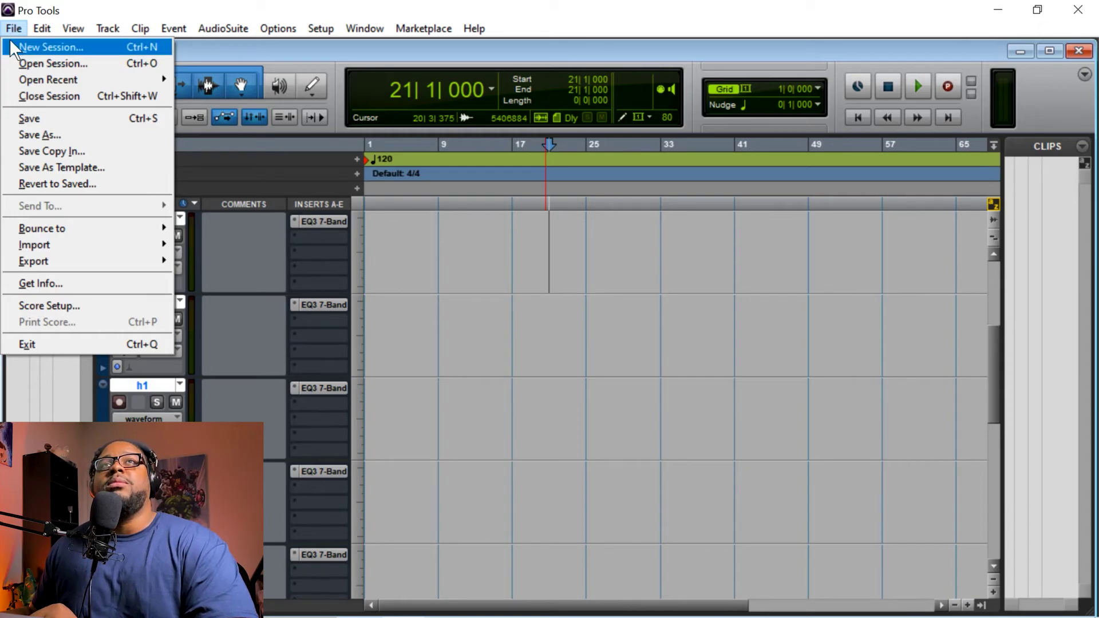
- Create session 'Beast' from the Beast template in Voc Hotness, closing Delete me 2
left_click(16, 47)
left_click(561, 114)
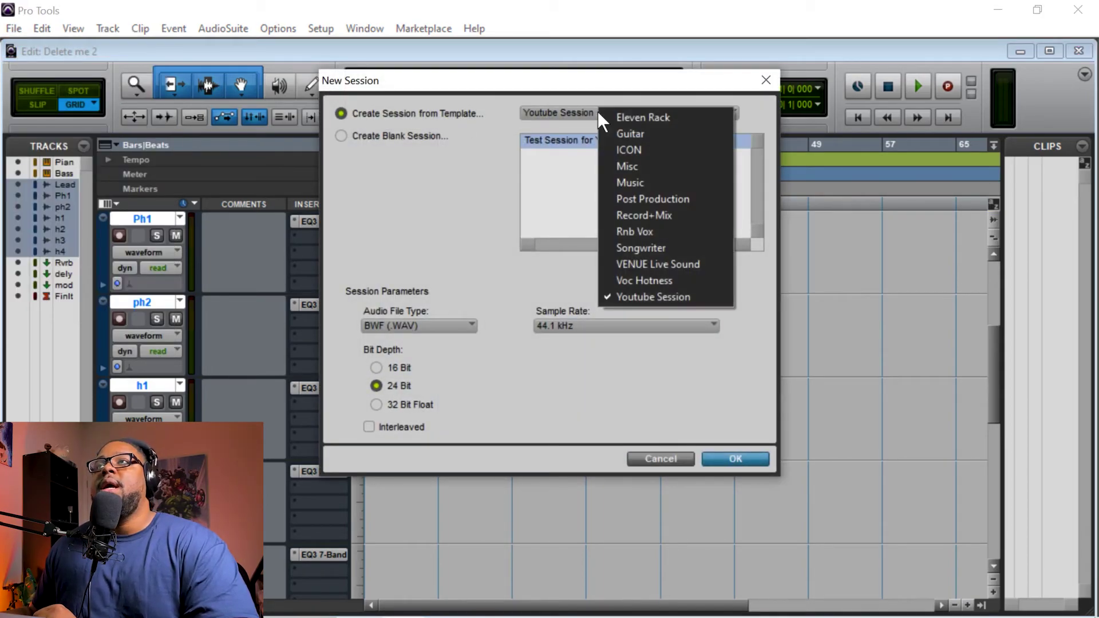
left_click(667, 279)
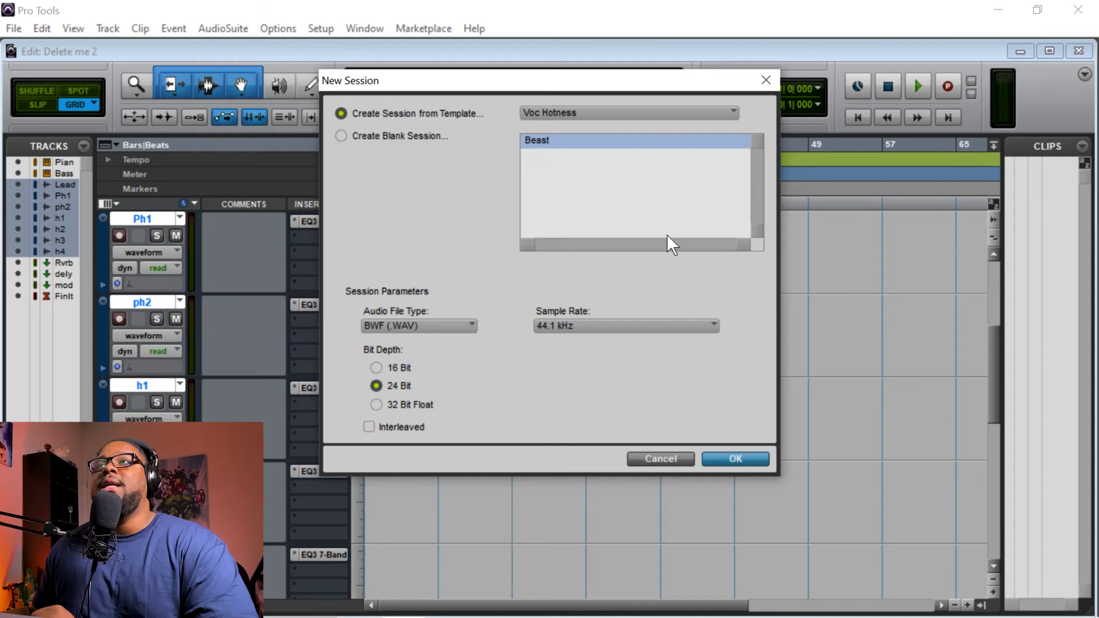
double_click(552, 142)
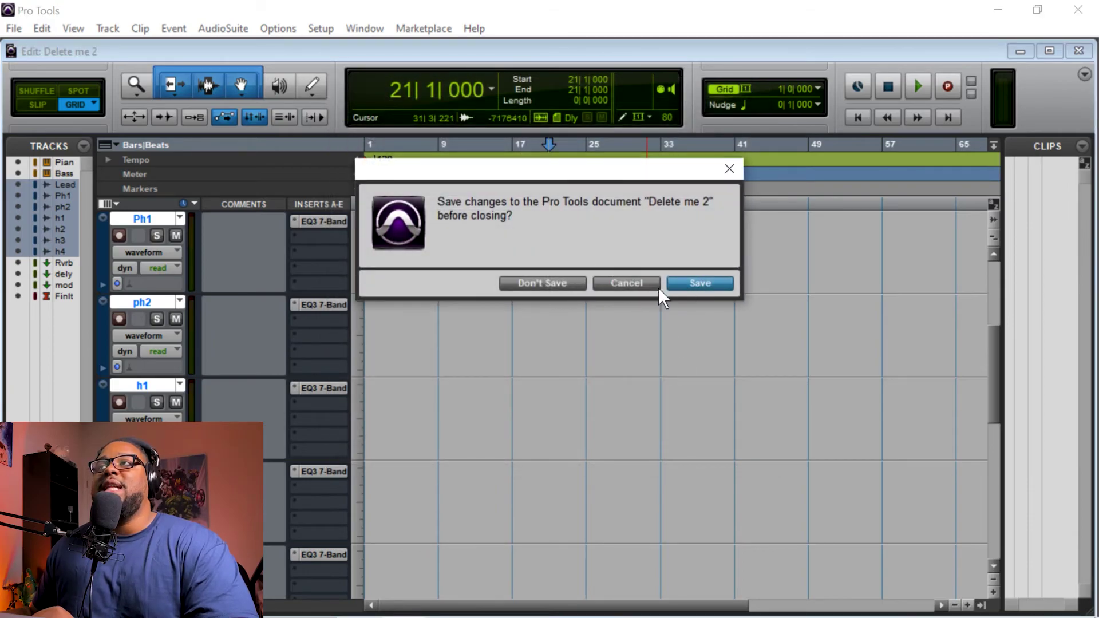
left_click(557, 278)
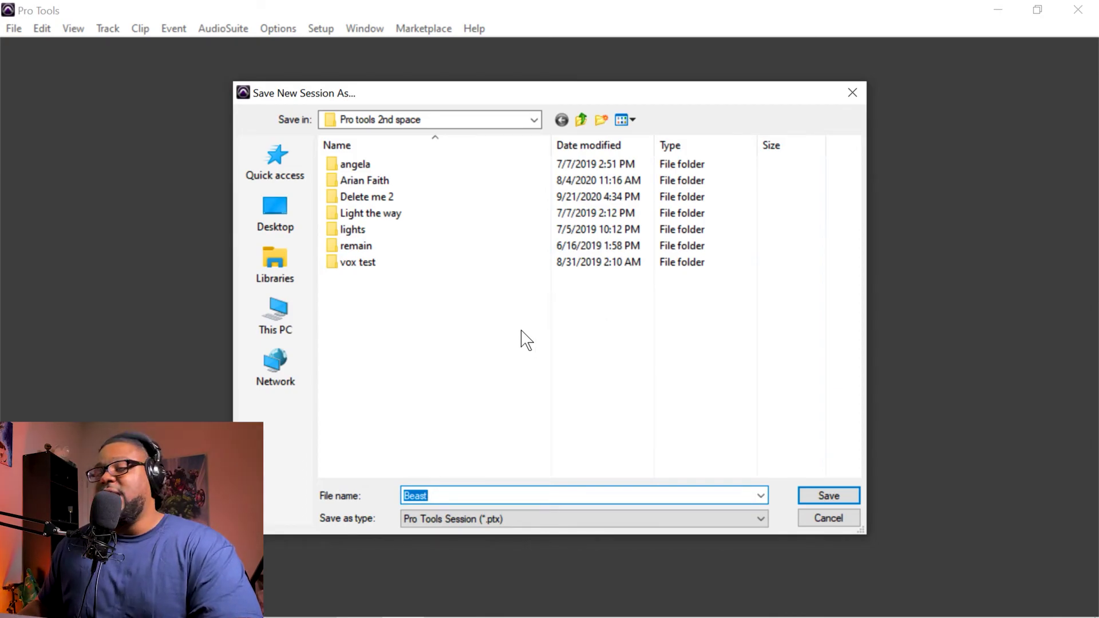
key("Return")
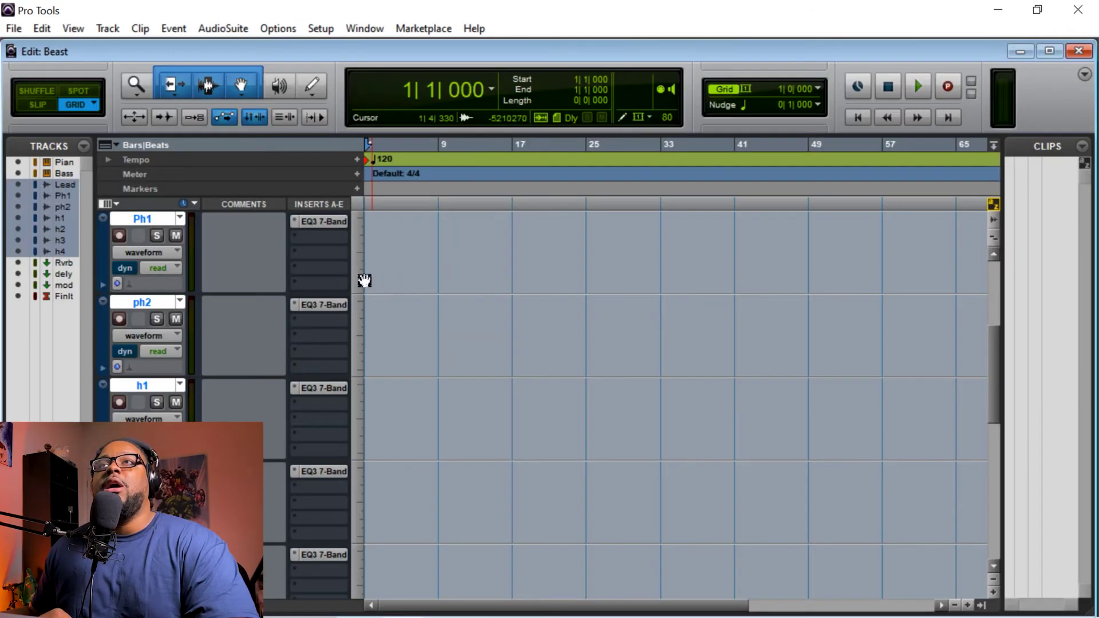
scroll(208, 253, "up", 5)
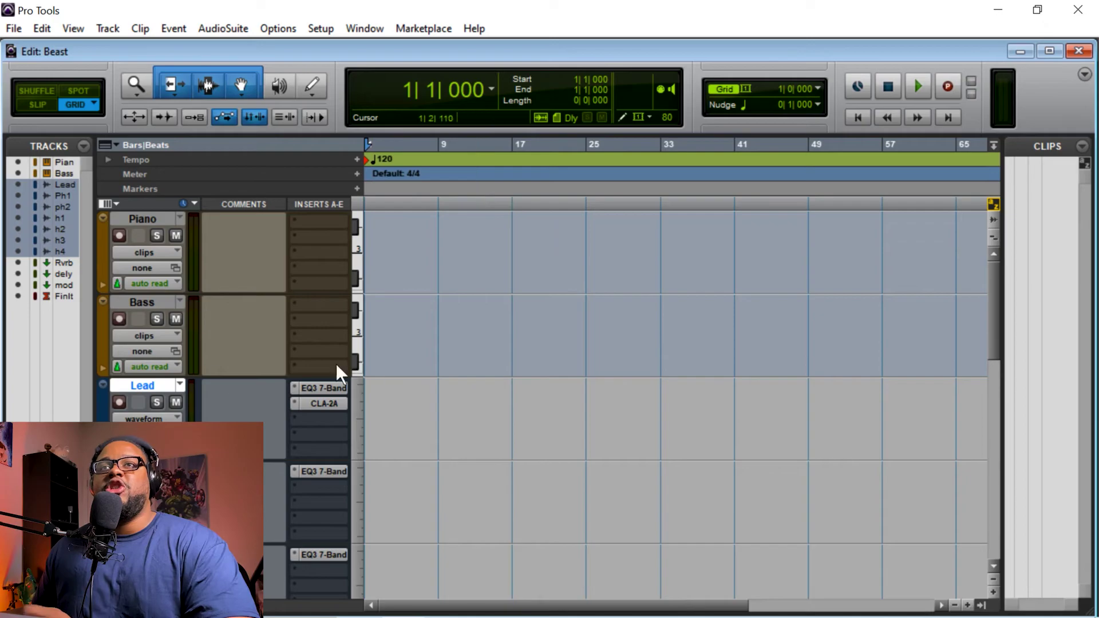
scroll(270, 369, "down", 2)
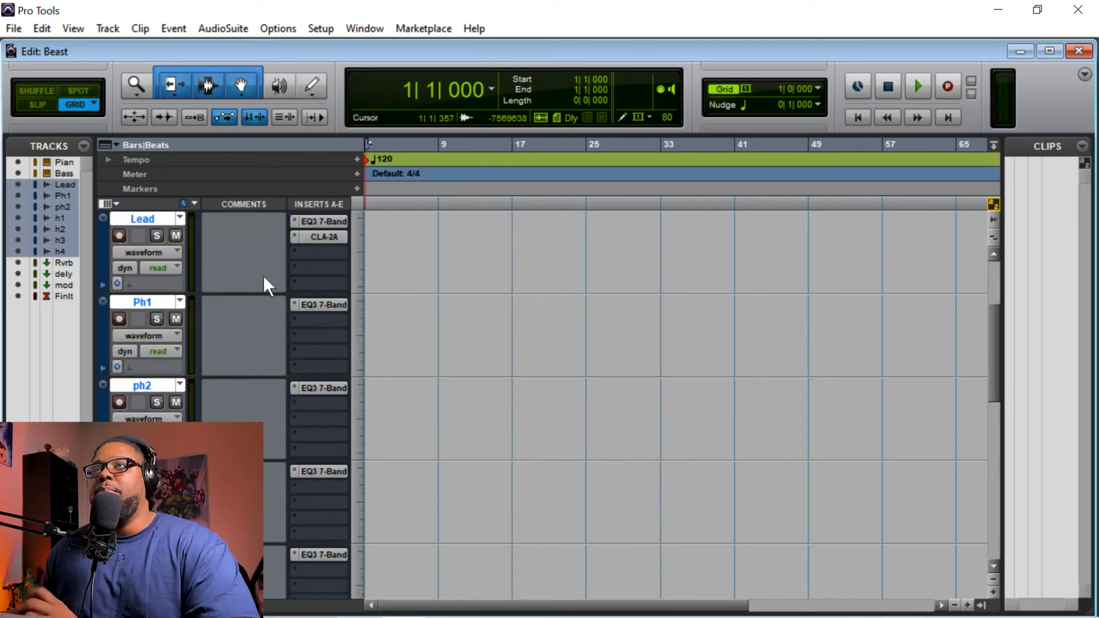
scroll(335, 392, "down", 4)
scroll(363, 307, "up", 1)
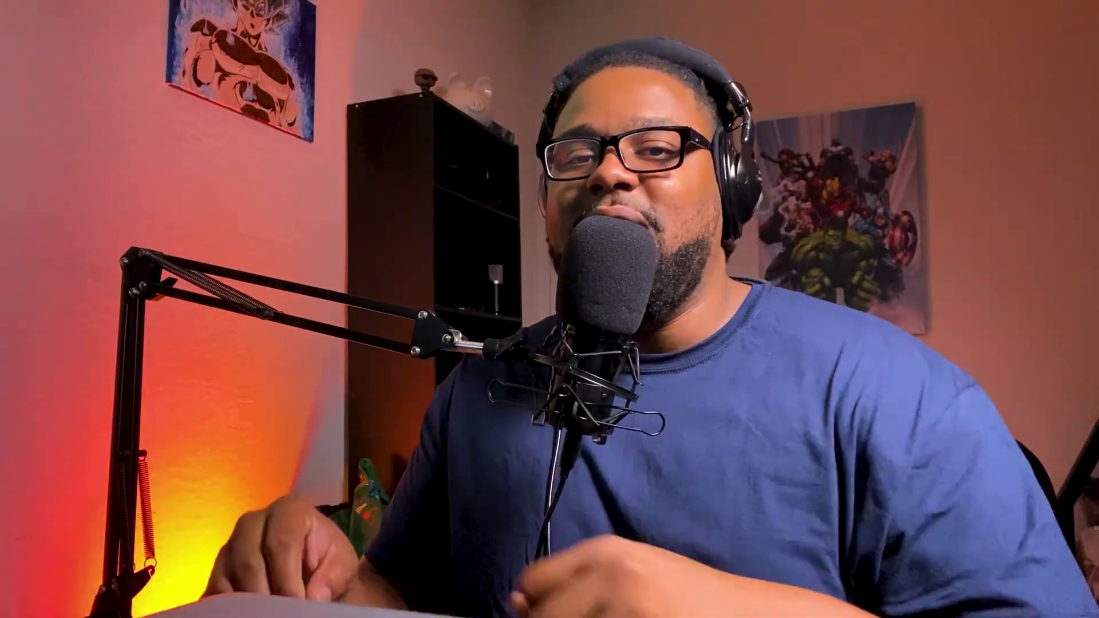